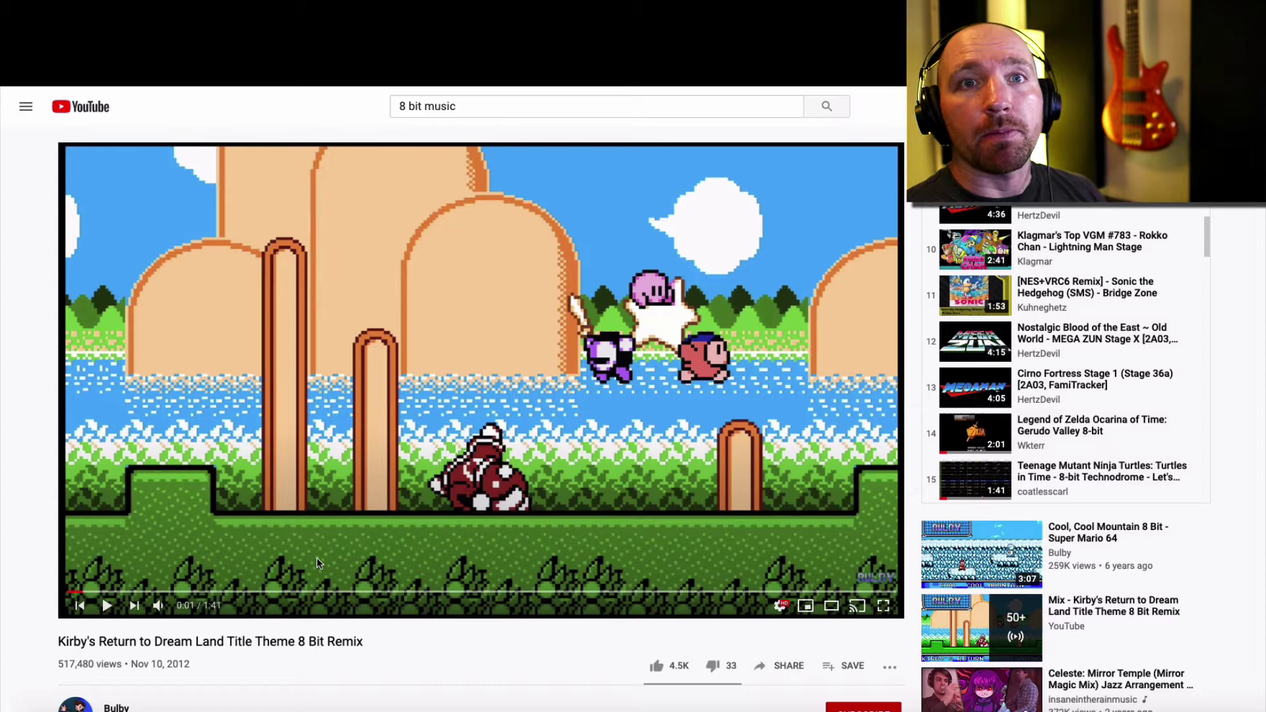
# Play the opening of the Kirby's Return to Dream Land Title Theme 8 Bit Remix and pause at 0:18.
pyautogui.scroll(1, 251, 567)
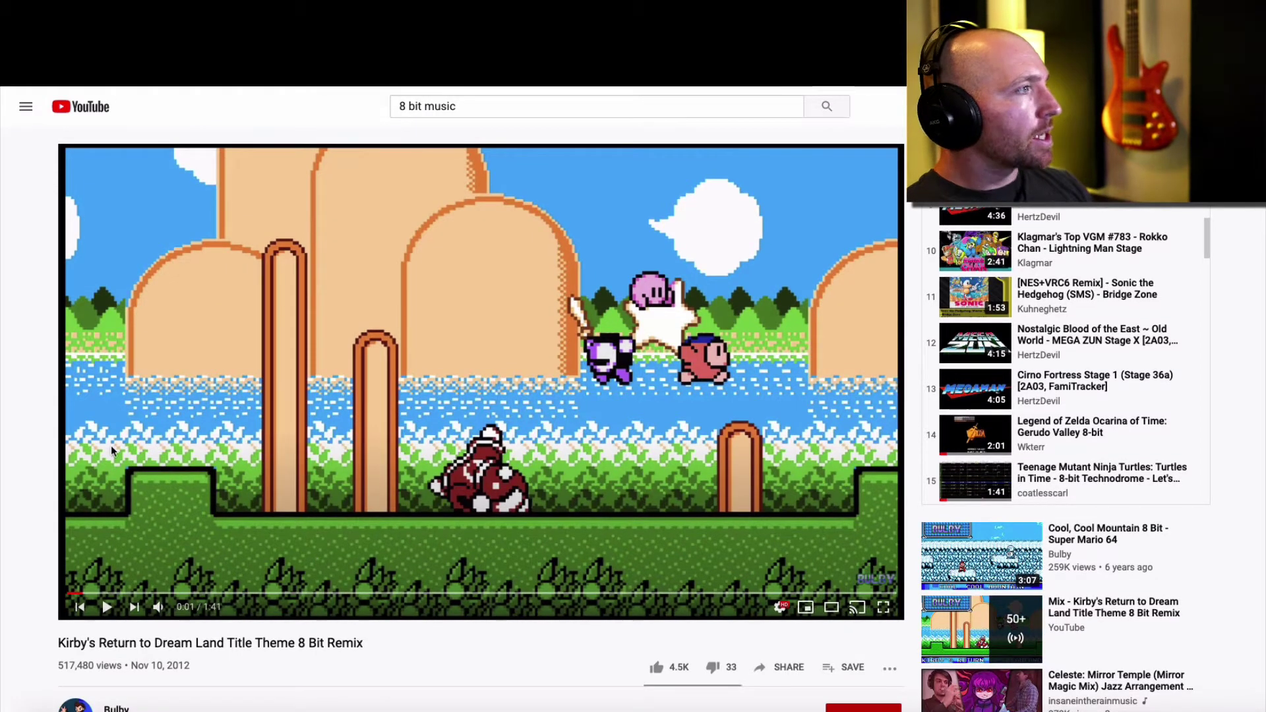
pyautogui.scroll(6, 1078, 334)
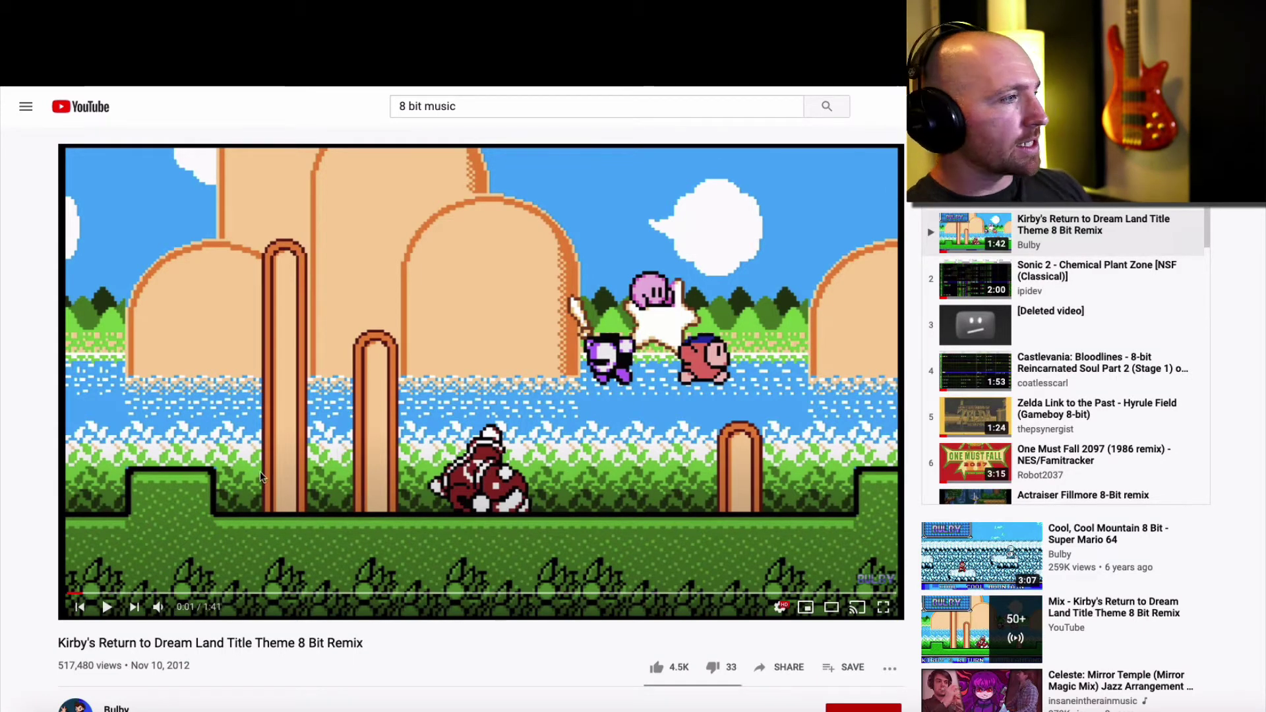
pyautogui.click(106, 607)
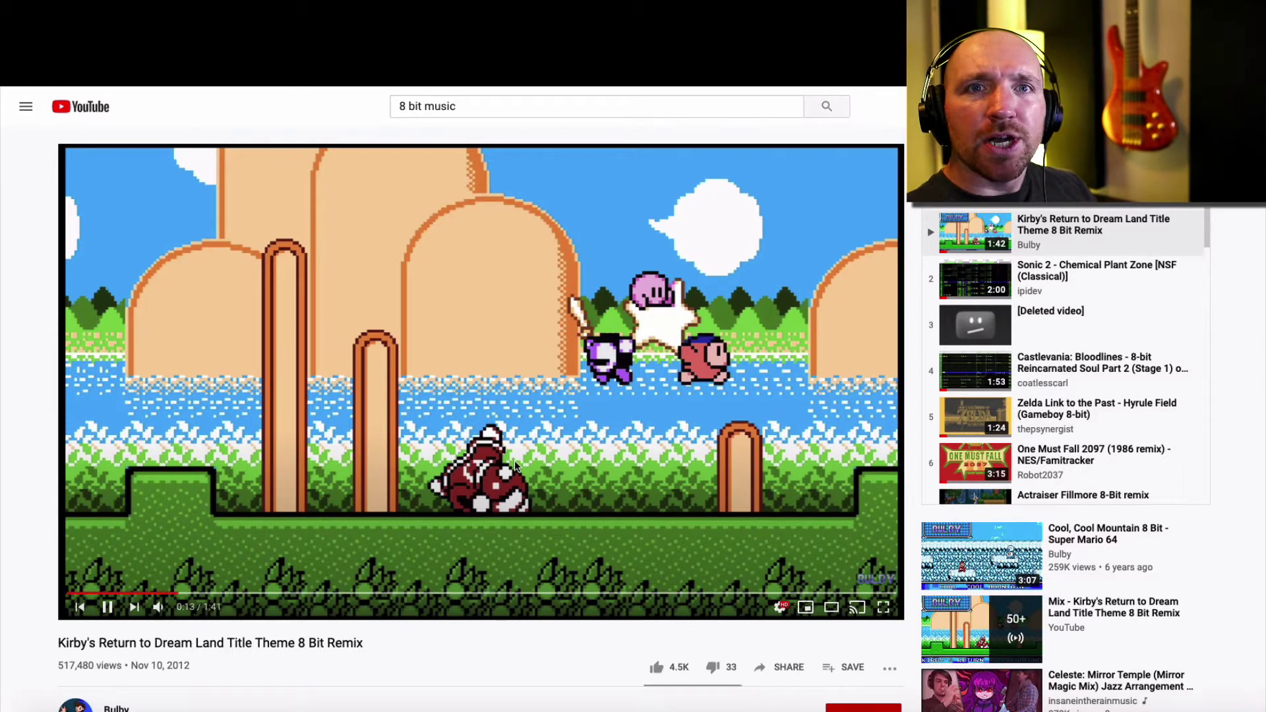
pyautogui.click(591, 461)
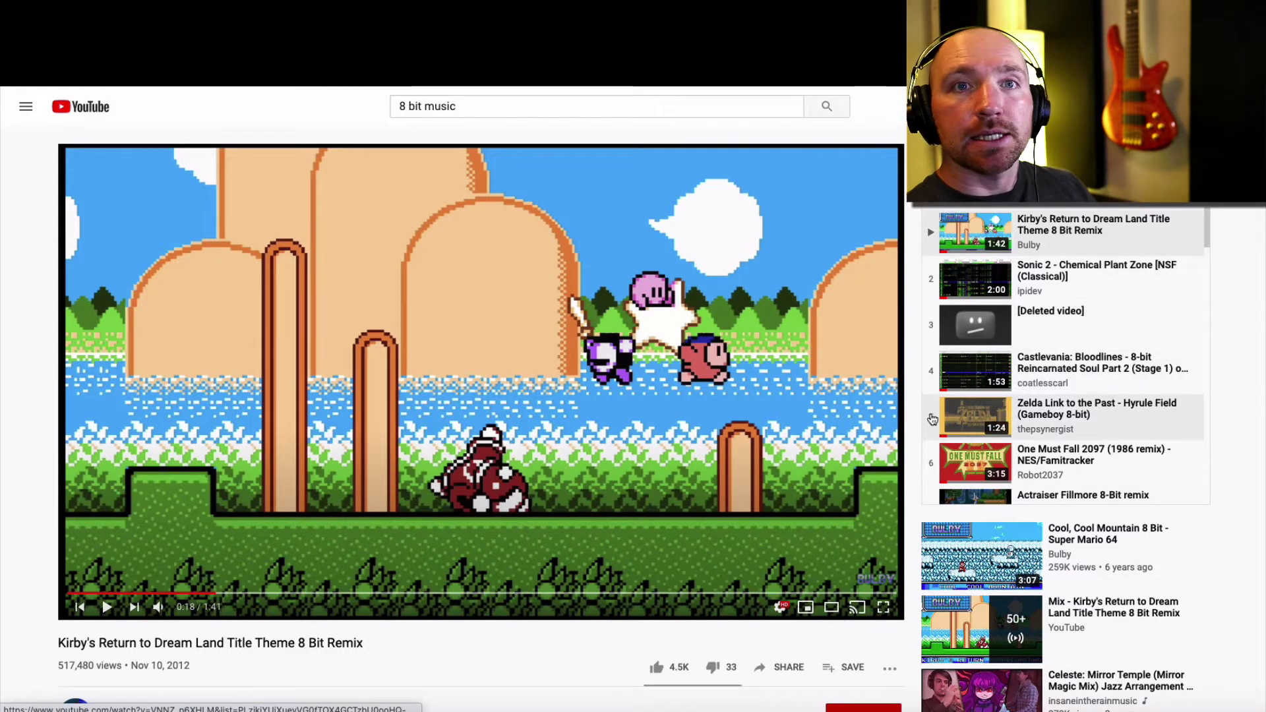
# Skim the Zelda Hyrule Field 8-bit video, dismissing its ad, then open the Gerudo Valley 8-bit video.
pyautogui.click(975, 419)
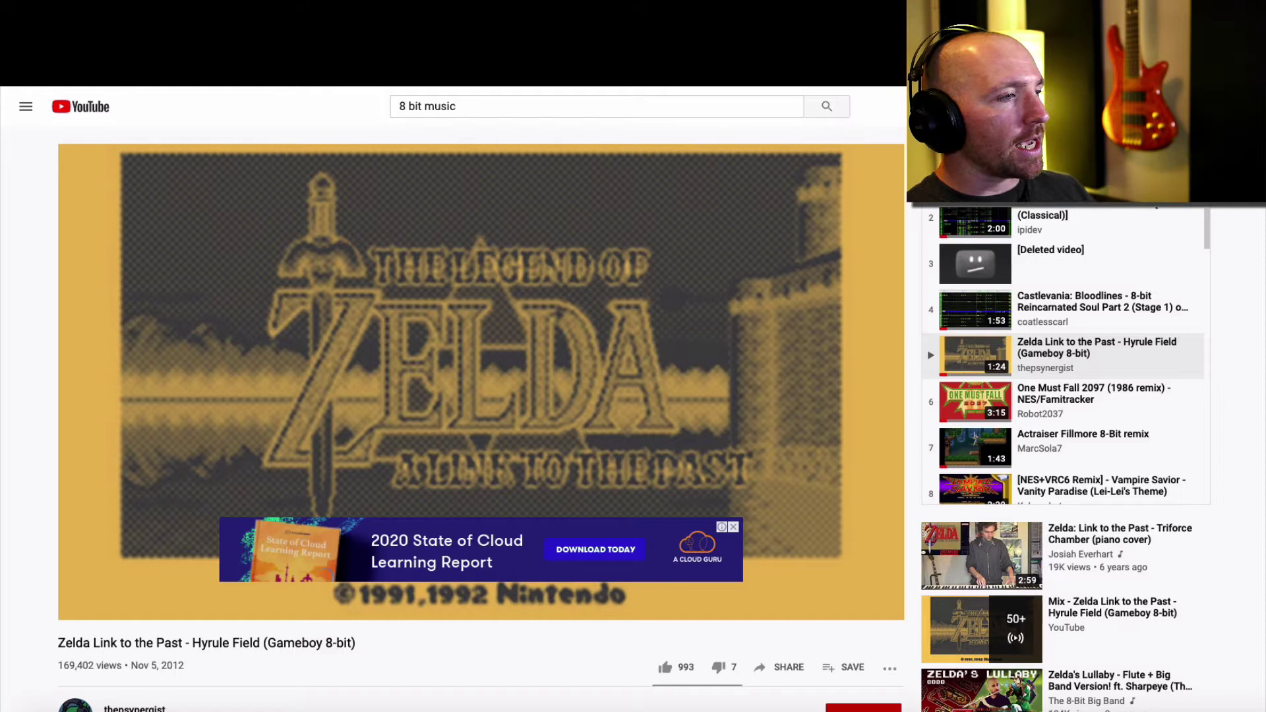
pyautogui.click(733, 528)
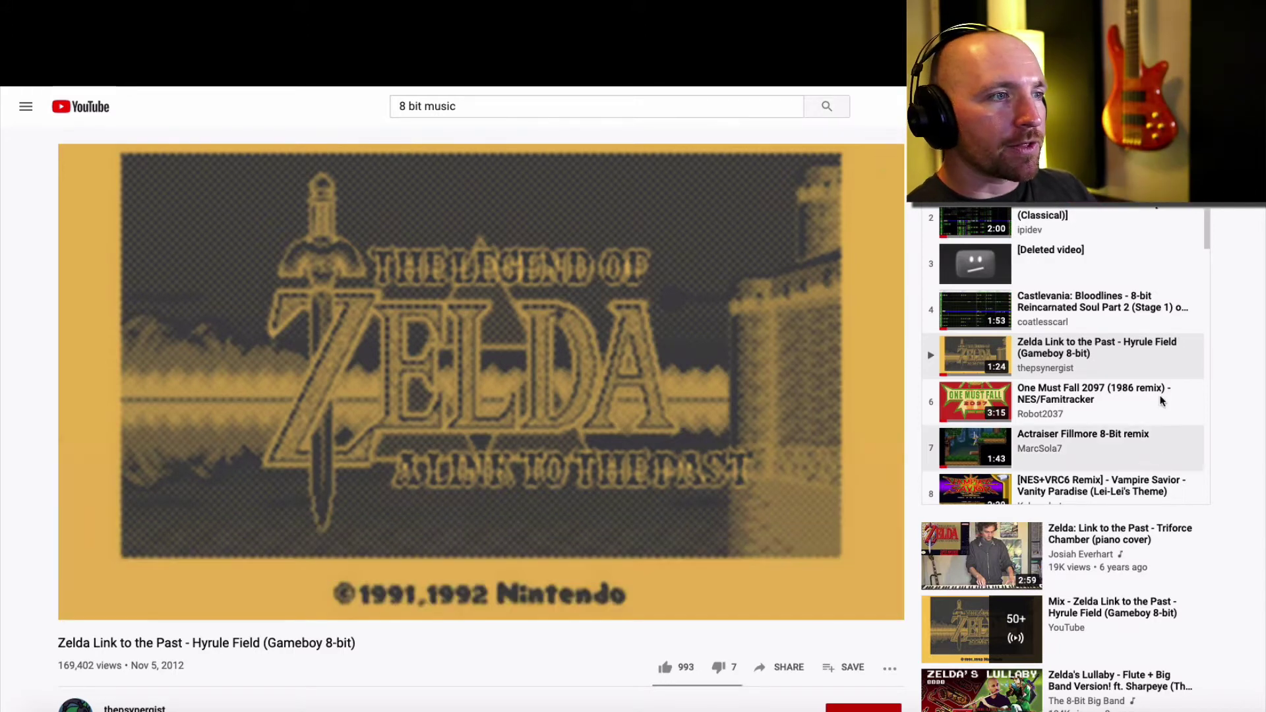
pyautogui.scroll(-3, 1081, 356)
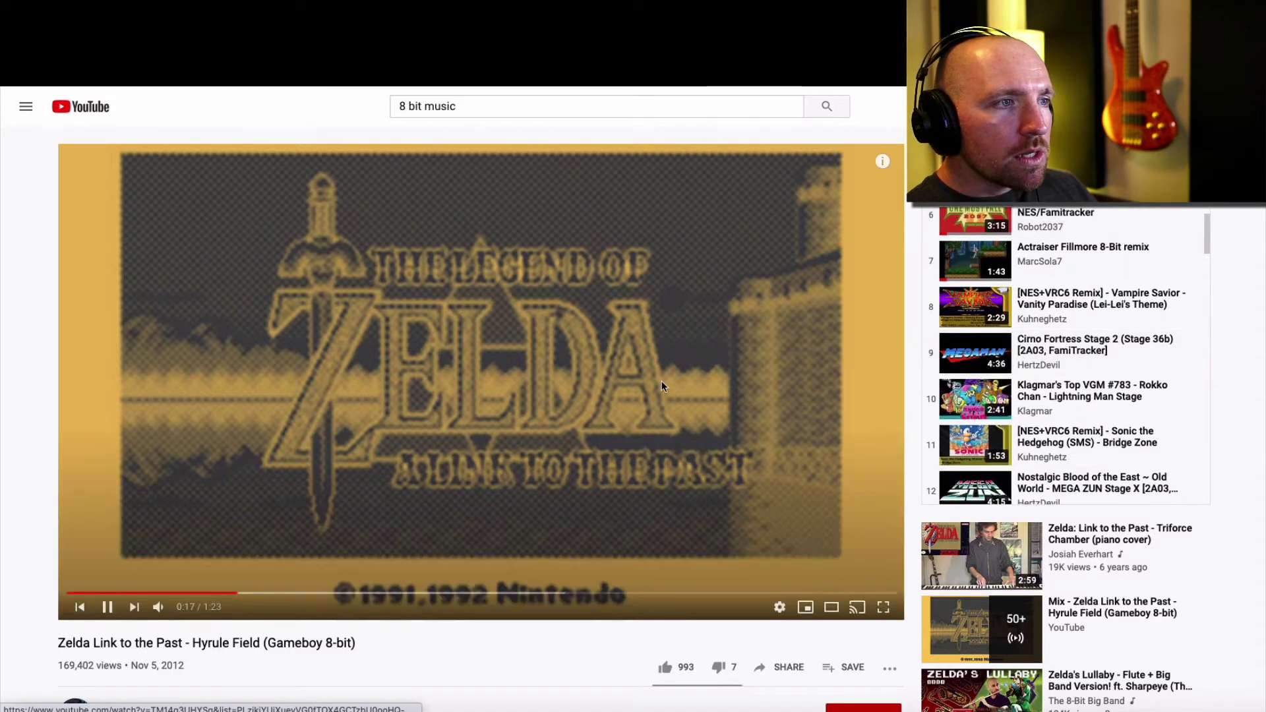
pyautogui.click(662, 385)
pyautogui.scroll(-5, 1068, 372)
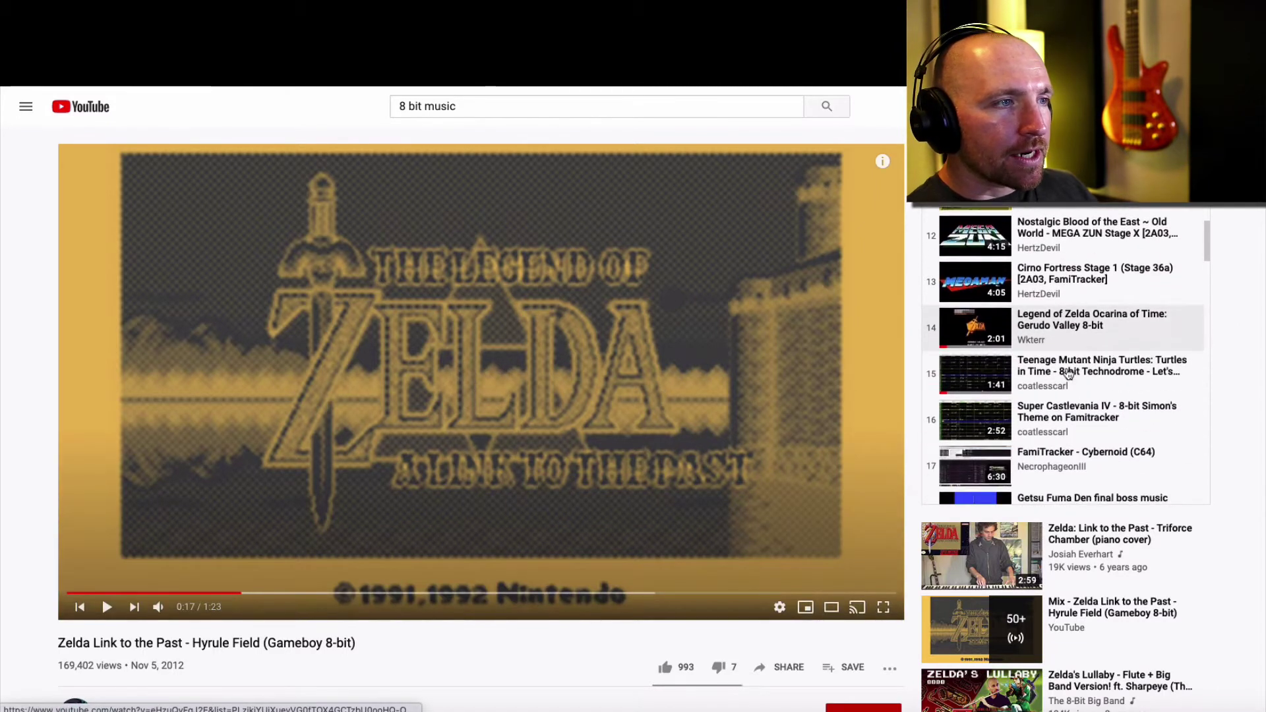
pyautogui.click(965, 318)
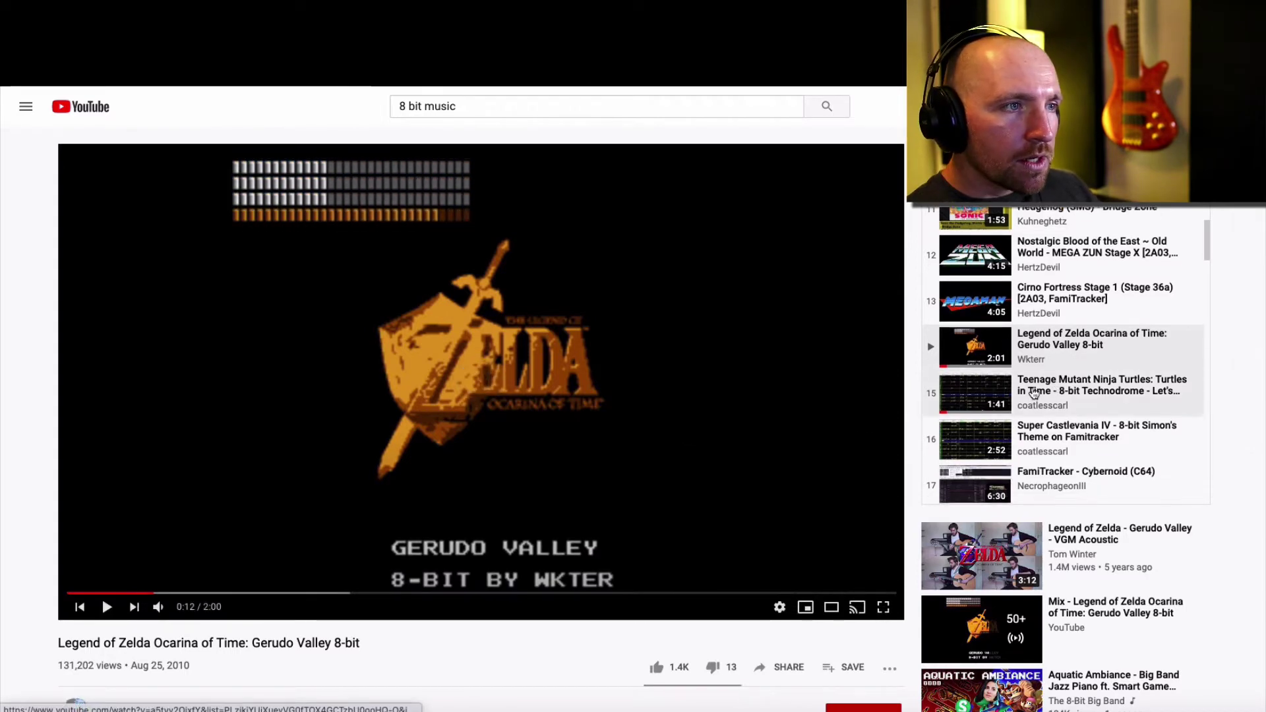
# Briefly play the Turtles in Time Technodrome video, then pause it.
pyautogui.click(1088, 394)
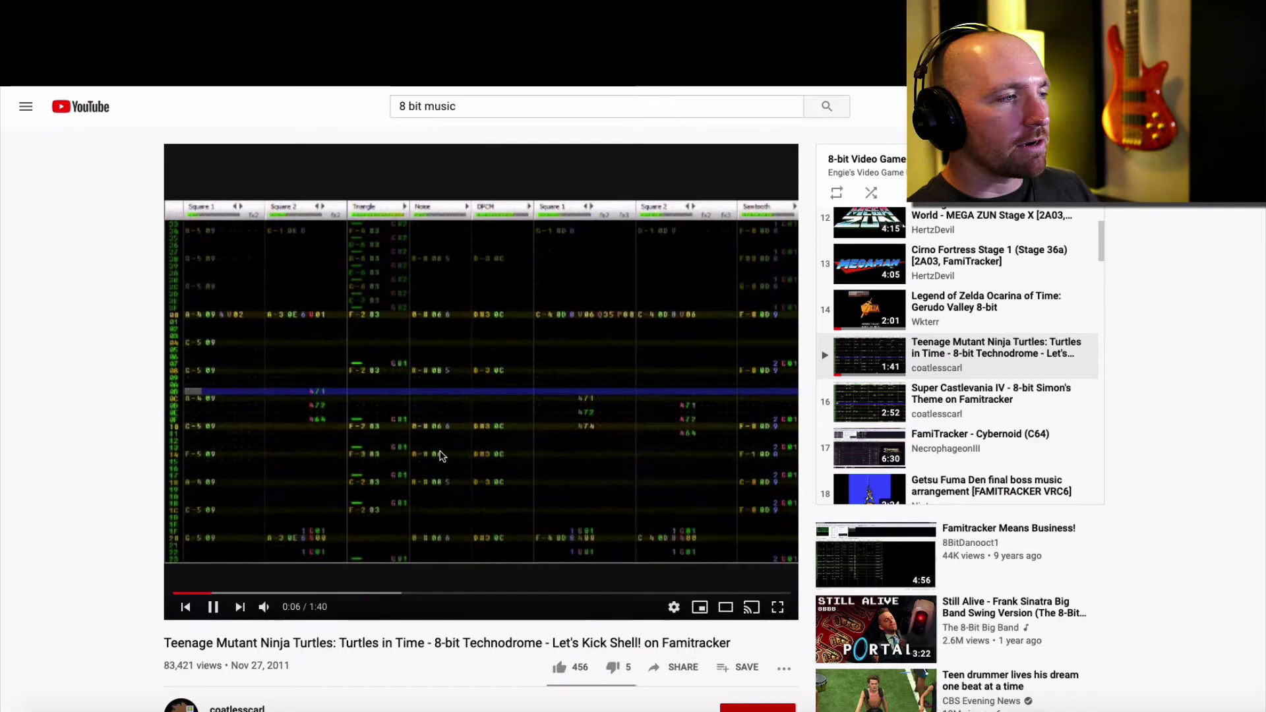
pyautogui.press('space')
pyautogui.scroll(-10, 941, 376)
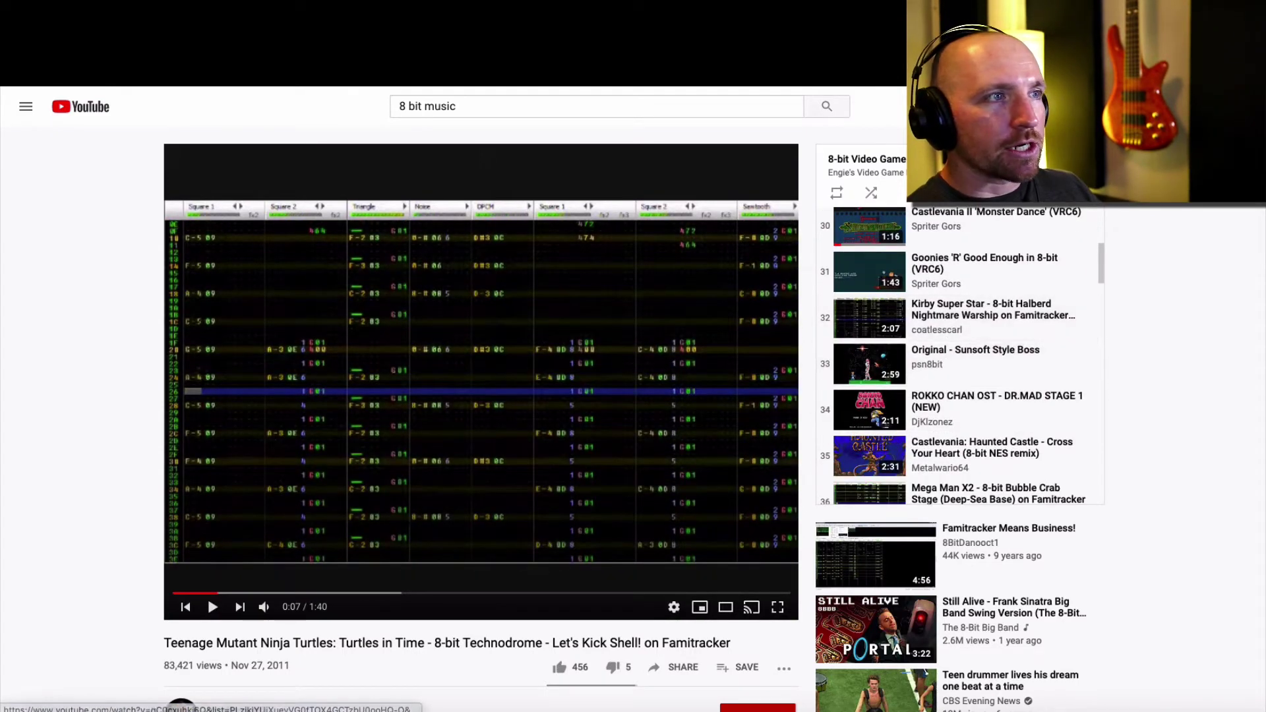
pyautogui.scroll(-6, 949, 333)
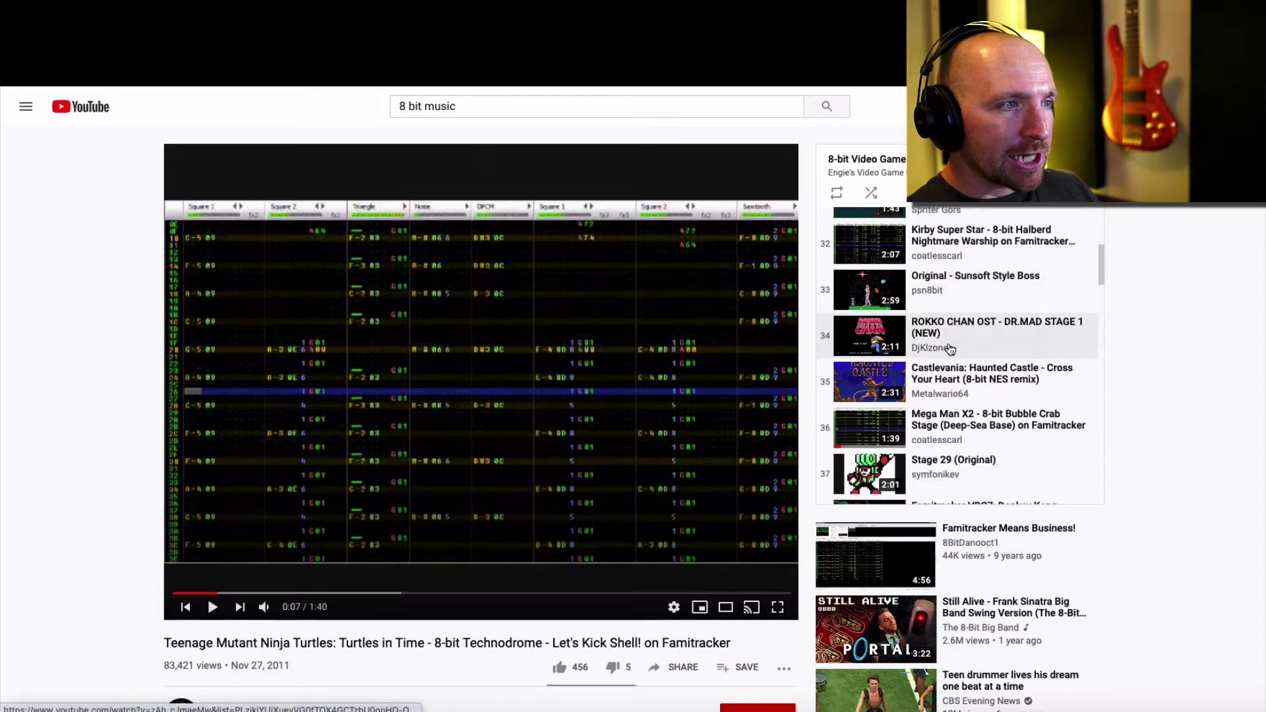
pyautogui.scroll(1, 950, 349)
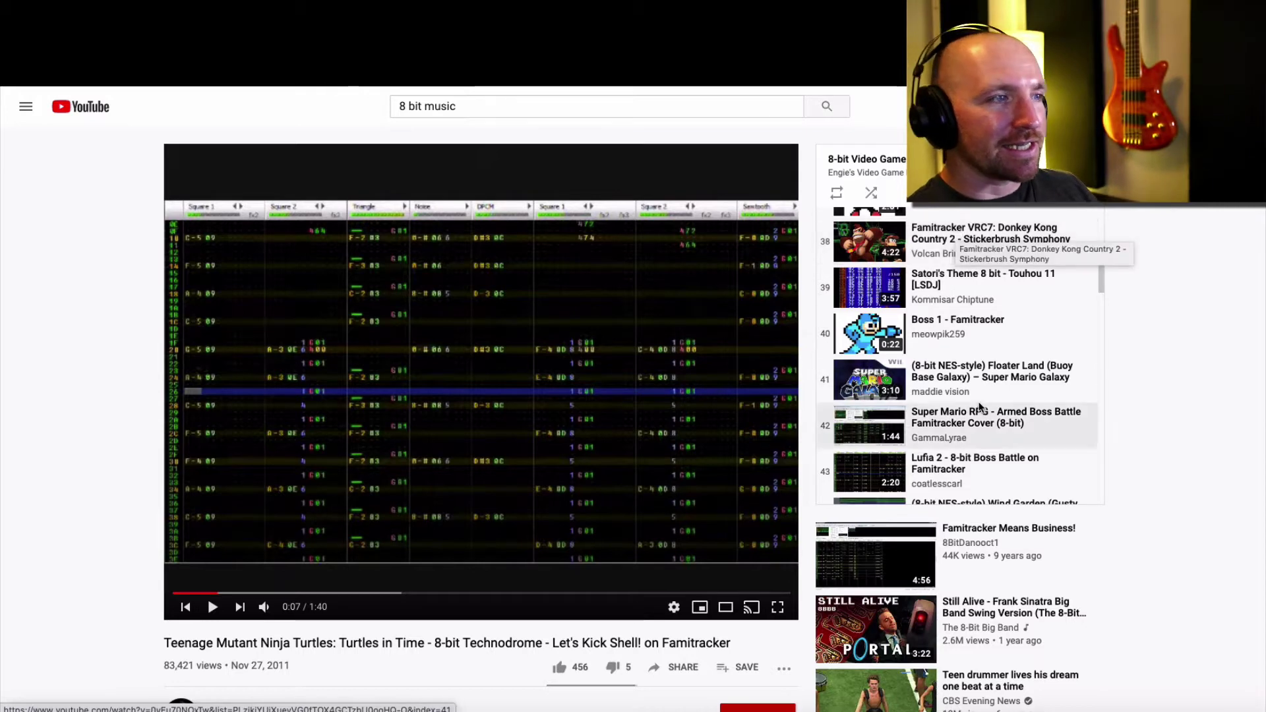
# Play the Super Mario RPG Armed Boss Battle Famitracker Cover and pause it near its start.
pyautogui.click(863, 424)
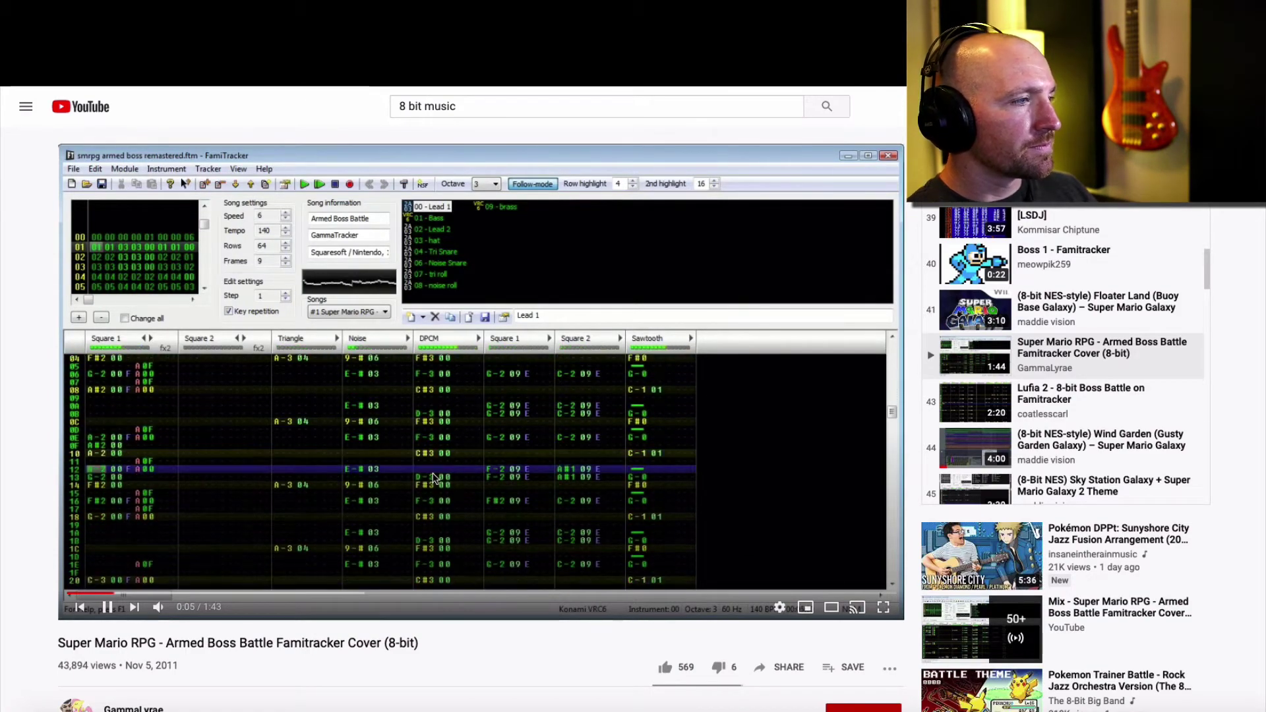
pyautogui.press('k')
pyautogui.scroll(-5, 1033, 334)
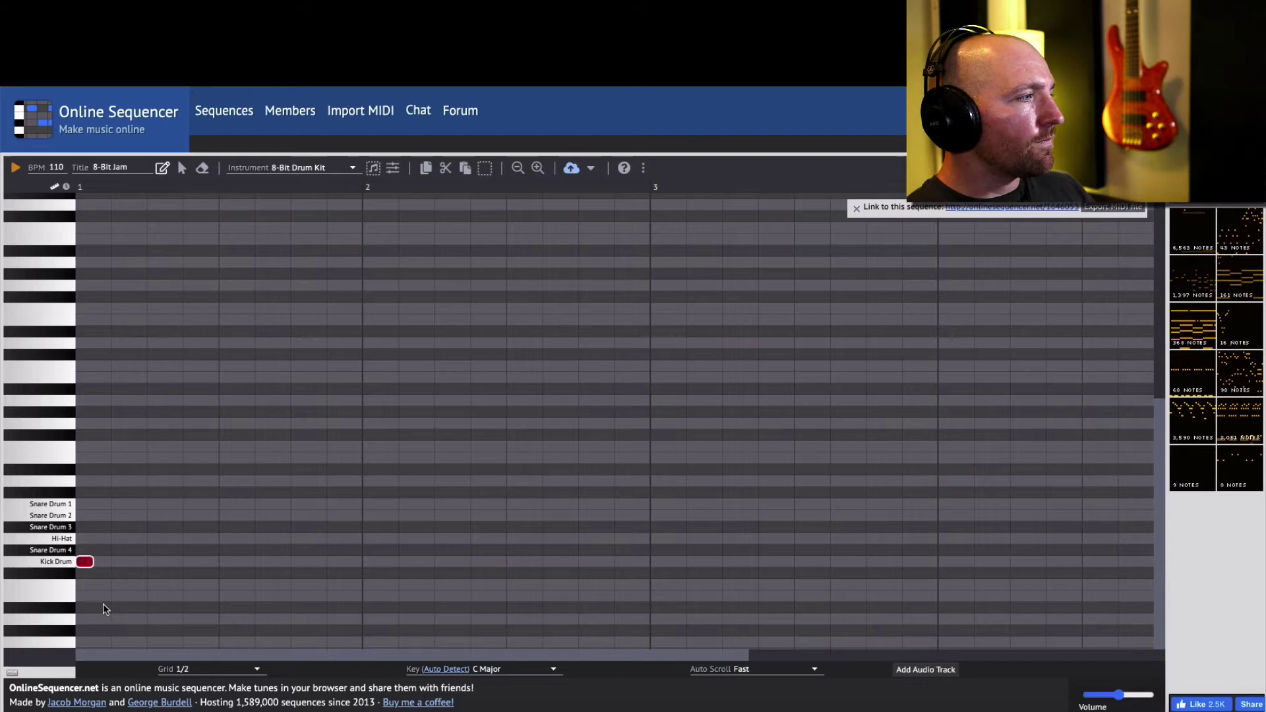
# Keep 8-Bit Drum Kit as the instrument and leave the title as '8-Bit Jam'.
pyautogui.click(353, 168)
pyautogui.scroll(1, 317, 343)
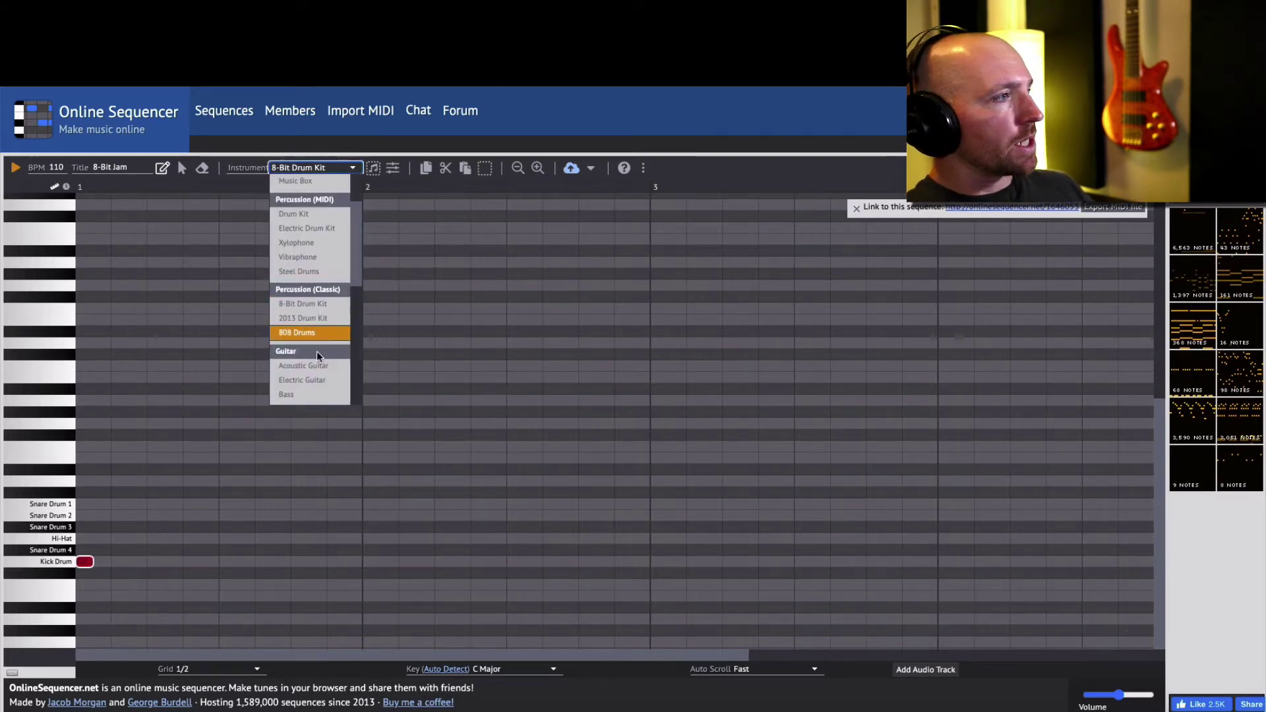
pyautogui.click(312, 307)
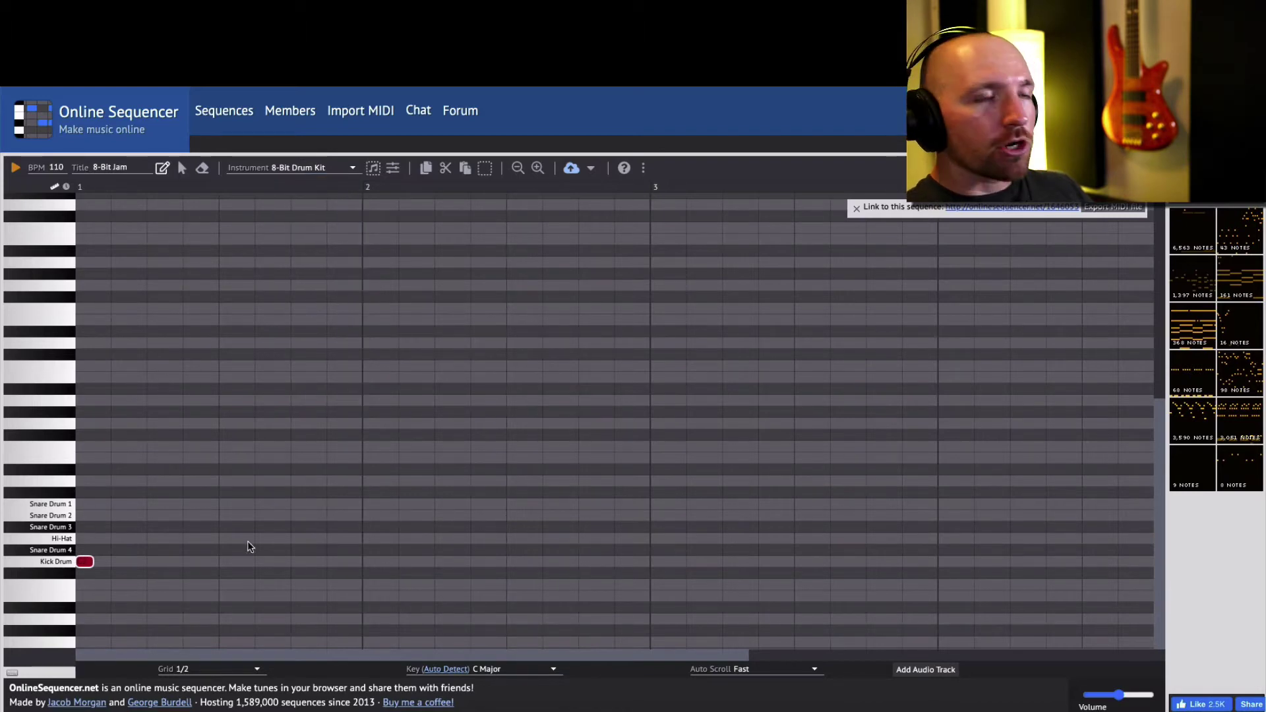
pyautogui.click(351, 169)
pyautogui.scroll(-2, 314, 257)
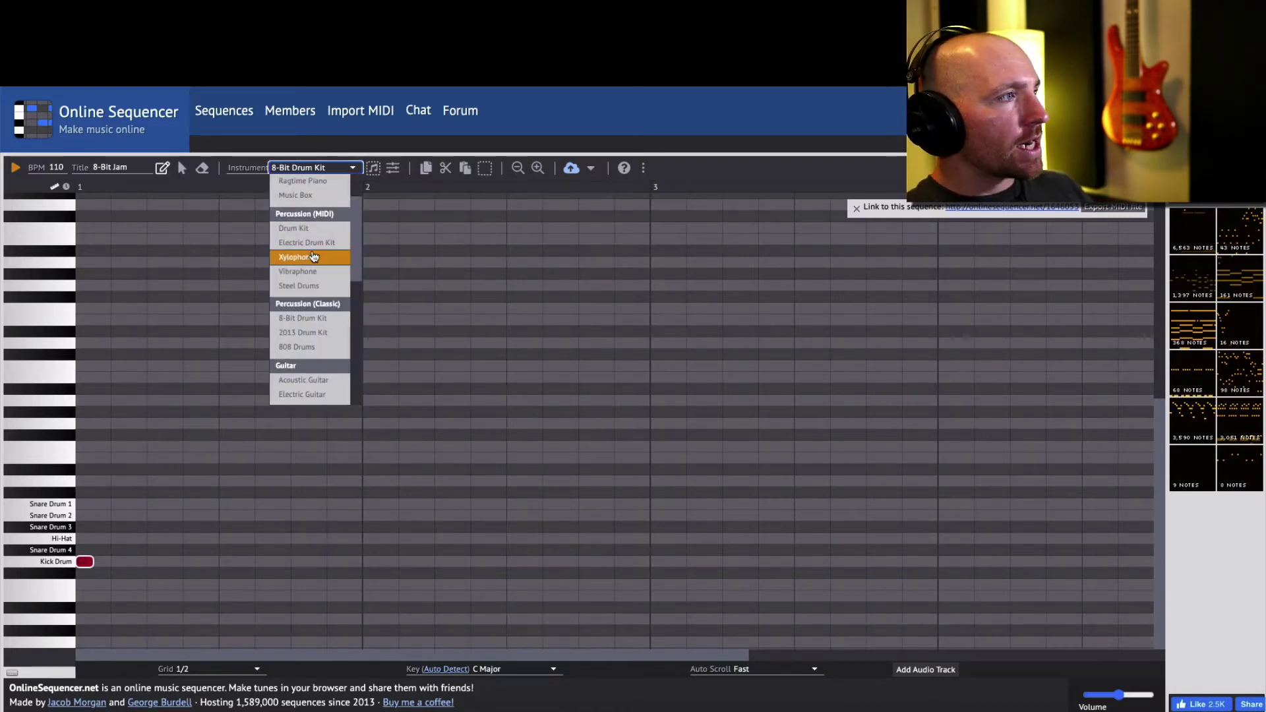
pyautogui.scroll(-5, 314, 257)
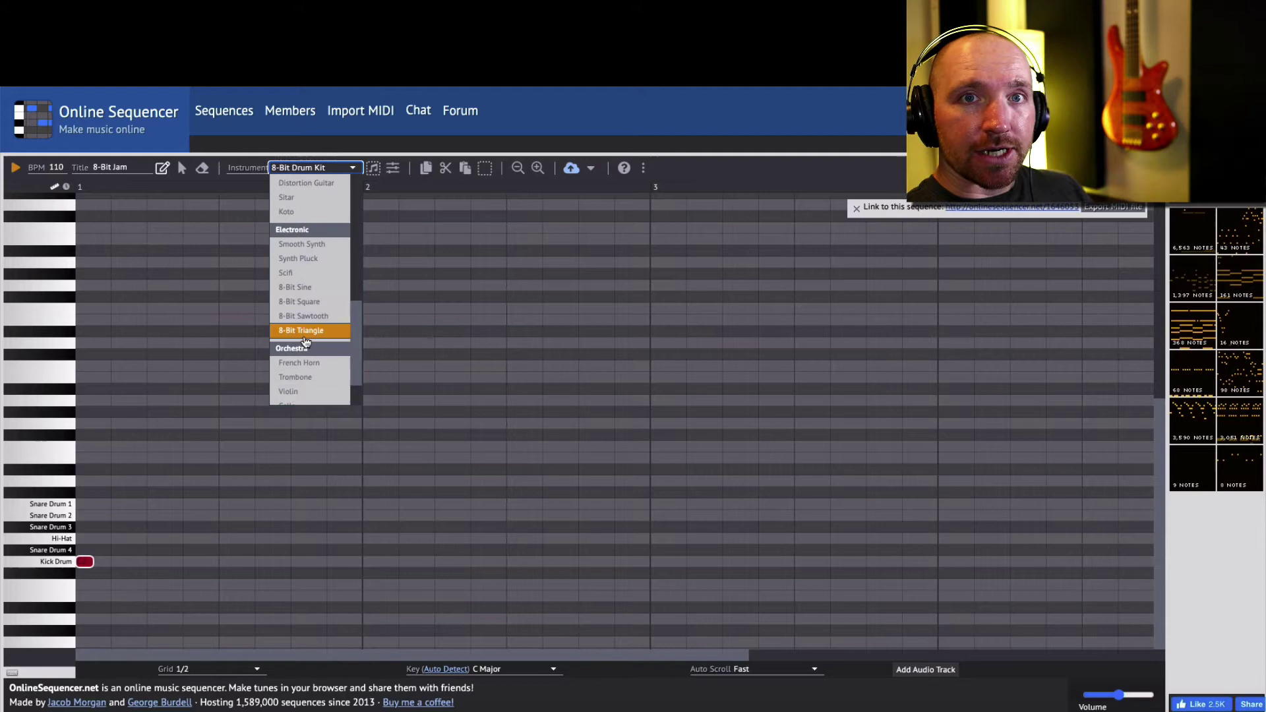
pyautogui.click(331, 169)
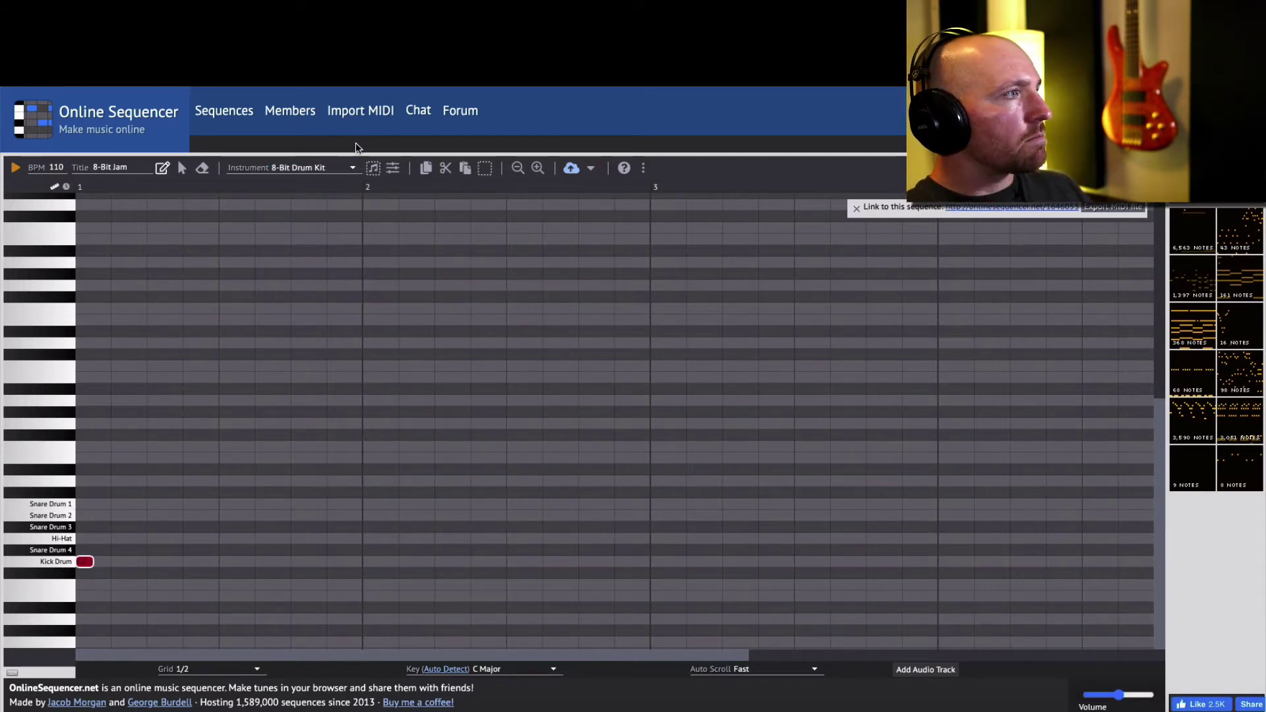
pyautogui.click(121, 168)
pyautogui.press('Return')
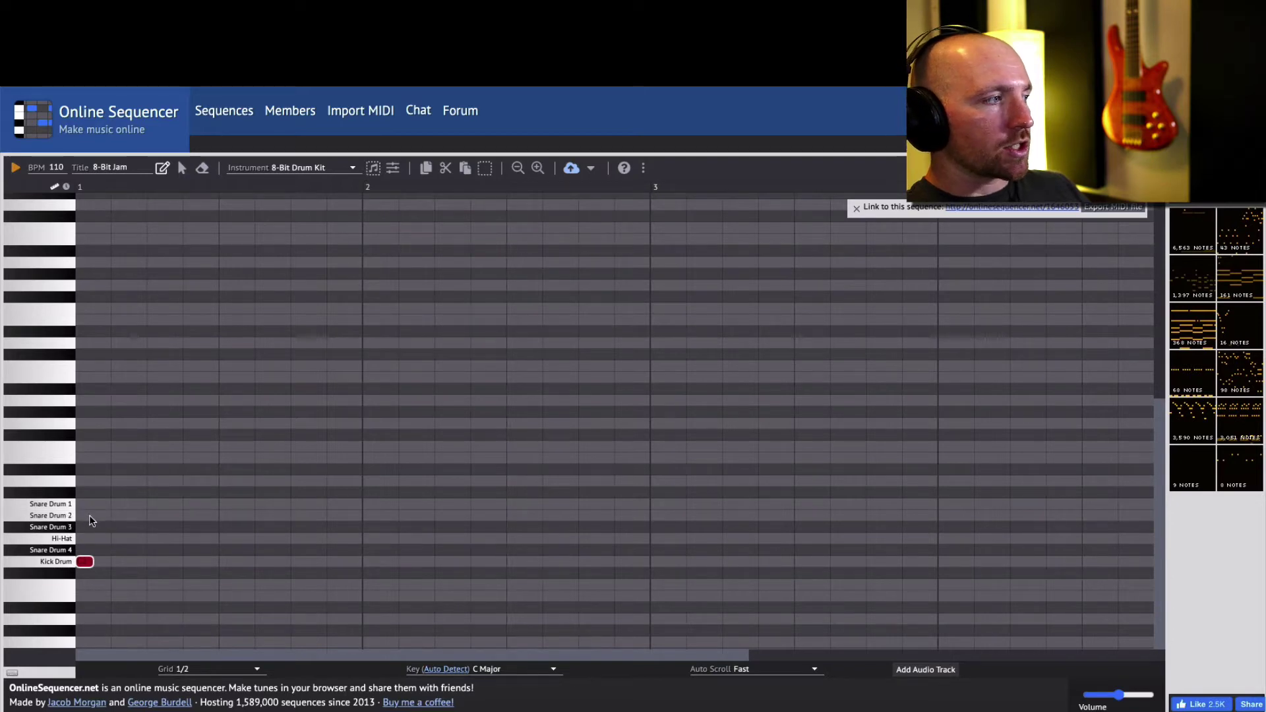
# Audition Snare Drum 2 and Kick Drum, then add a kick midway through bar 1 and play it.
pyautogui.click(64, 516)
pyautogui.click(63, 519)
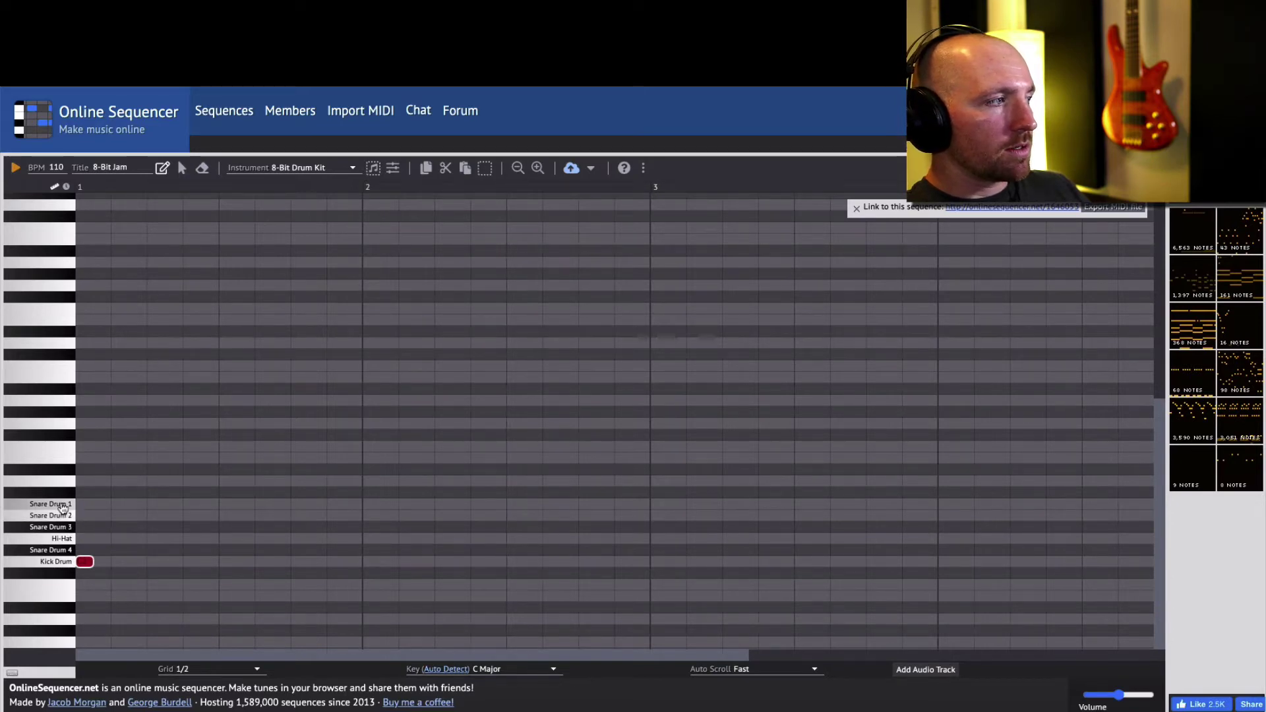
pyautogui.click(59, 565)
pyautogui.click(59, 565)
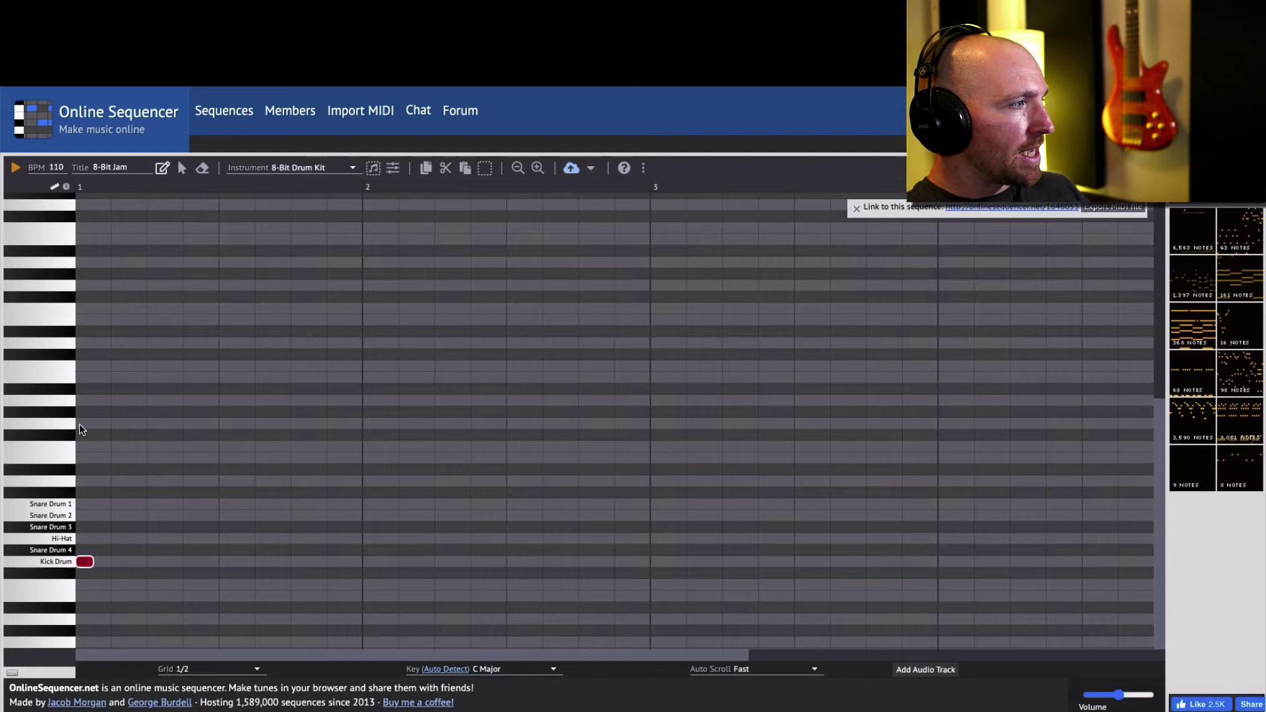
pyautogui.click(231, 562)
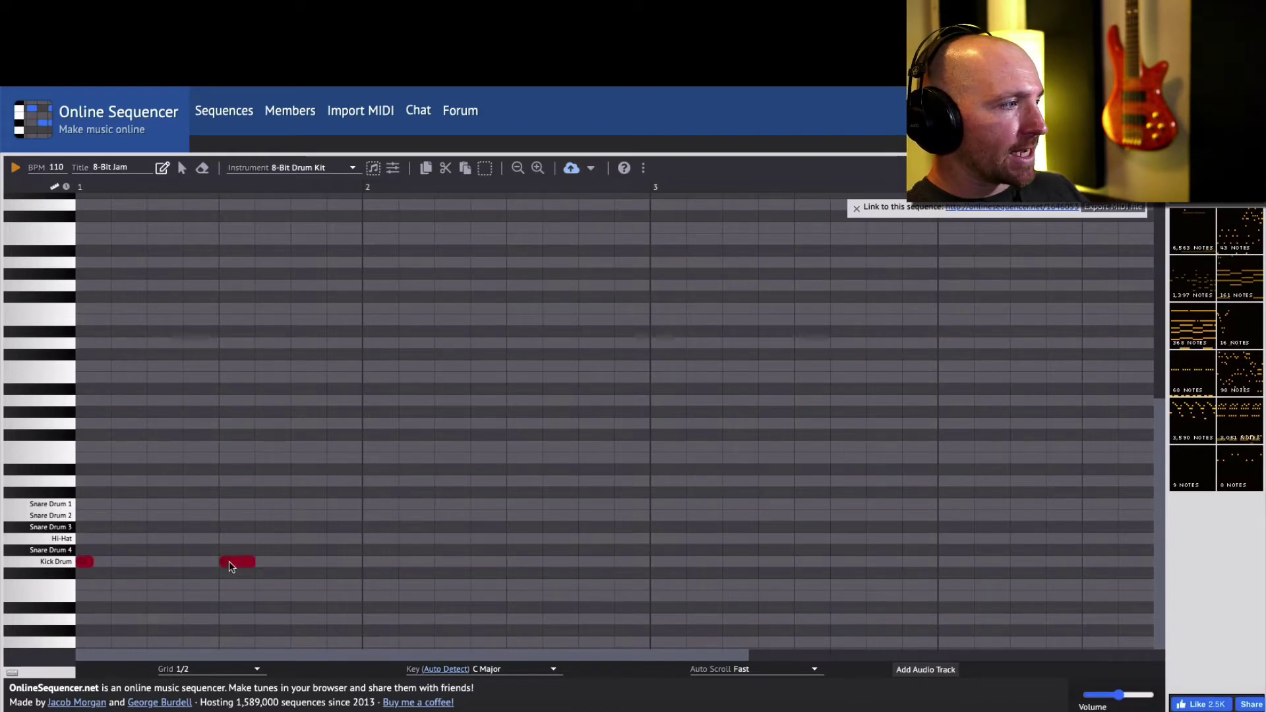
pyautogui.click(15, 168)
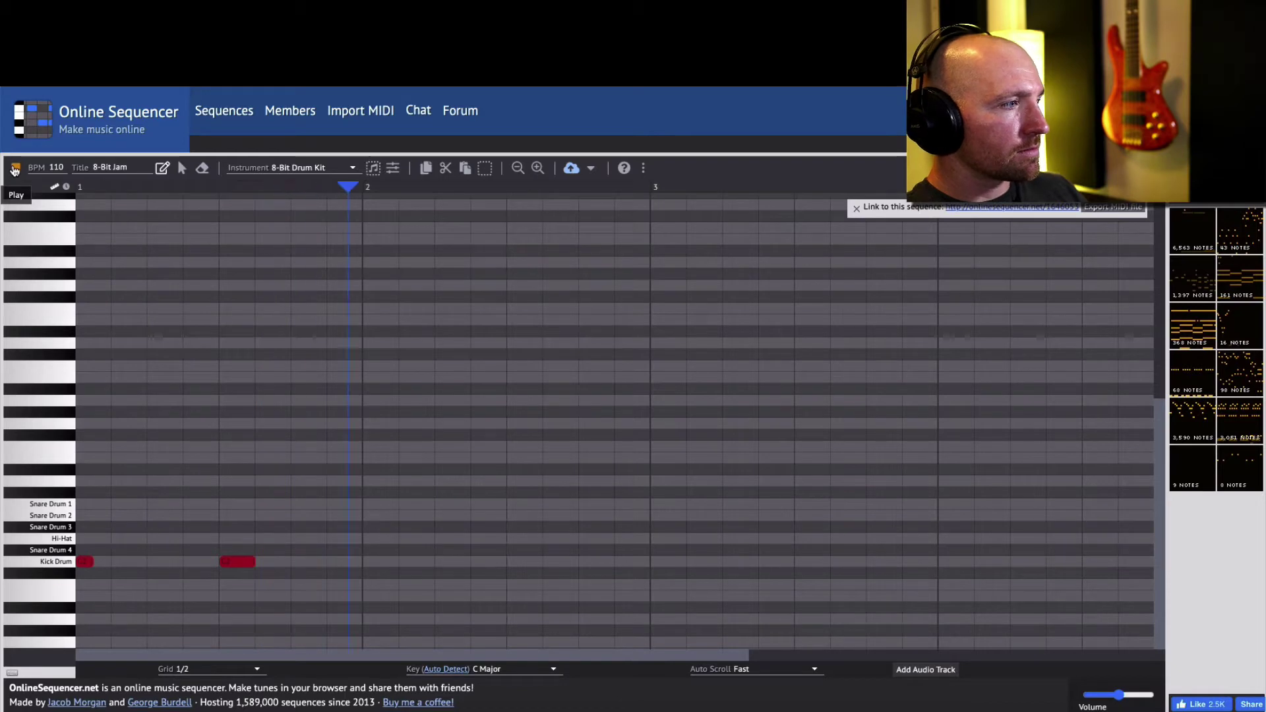
pyautogui.click(14, 169)
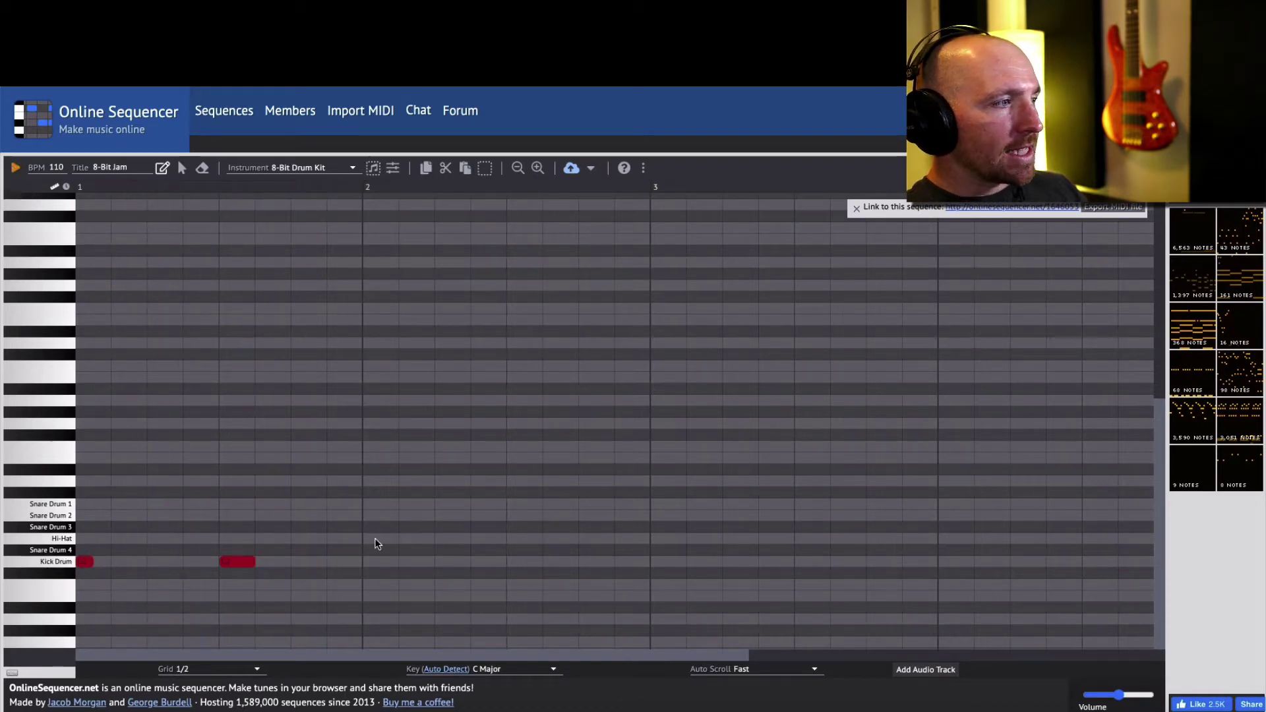
# Add kicks at bar 2's start, before mid bar 1, before bar 2 and at bar 2's end.
pyautogui.click(371, 561)
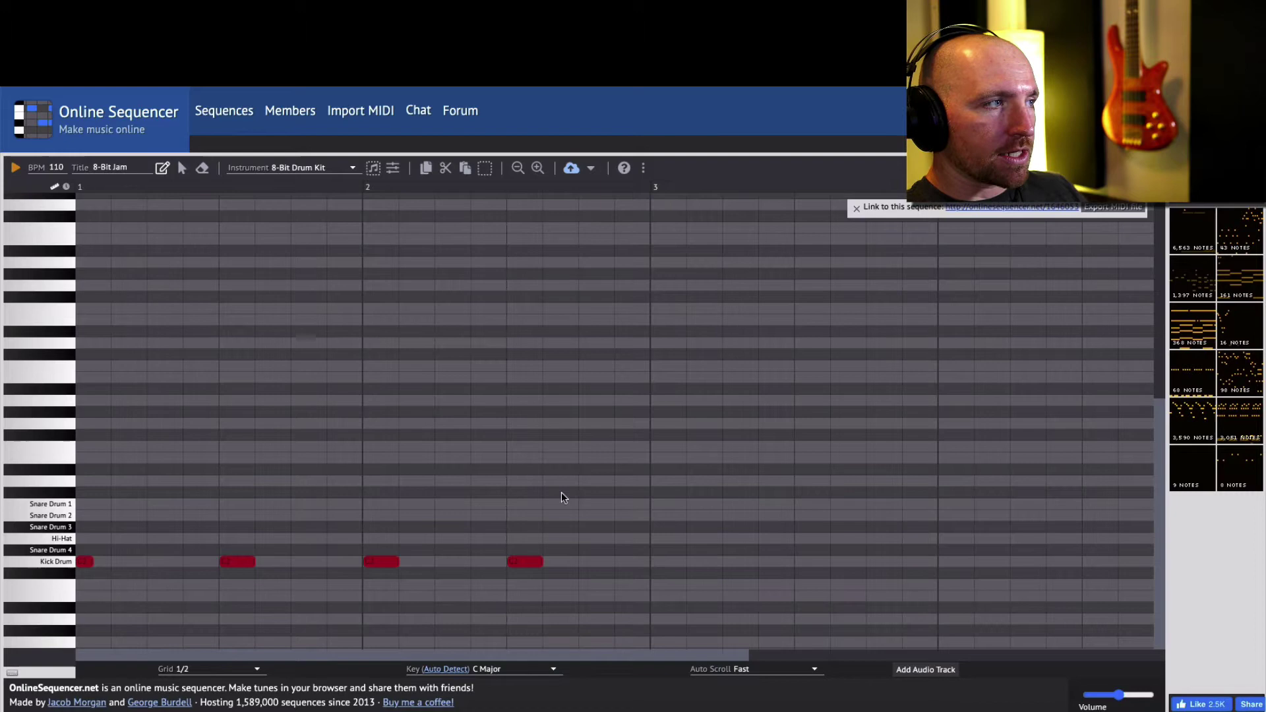
pyautogui.click(16, 169)
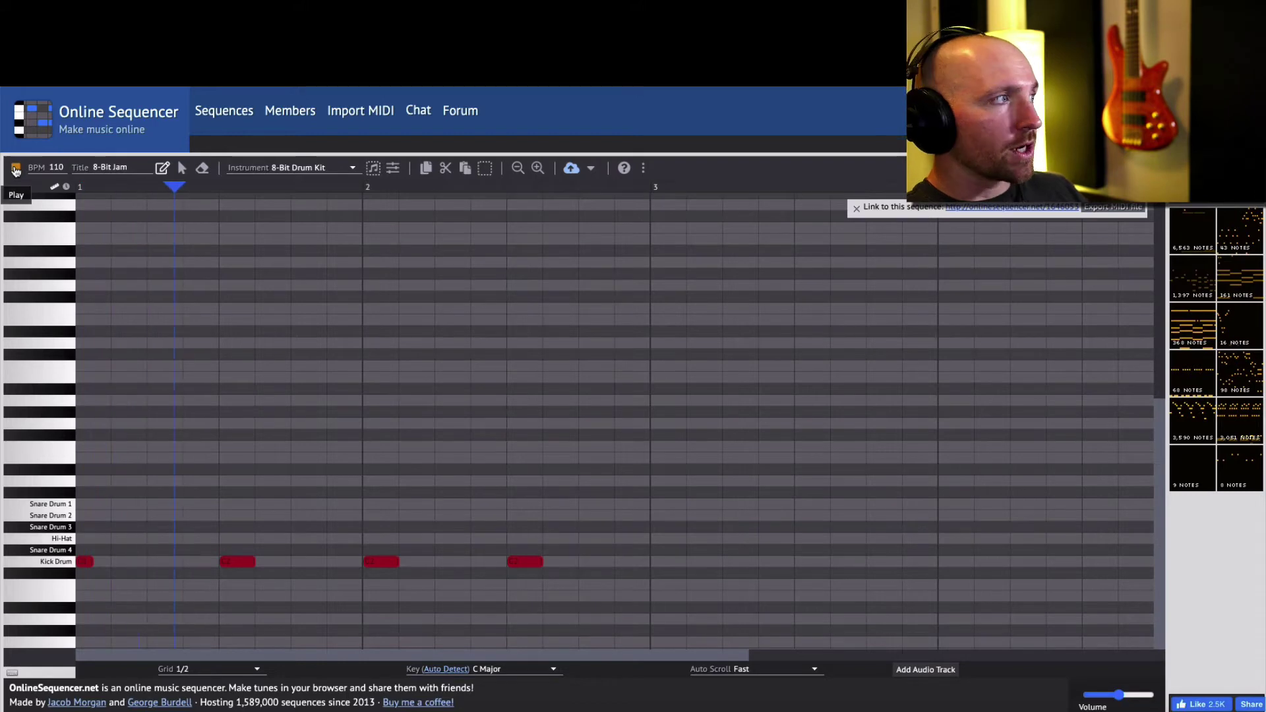
pyautogui.click(16, 170)
pyautogui.click(199, 561)
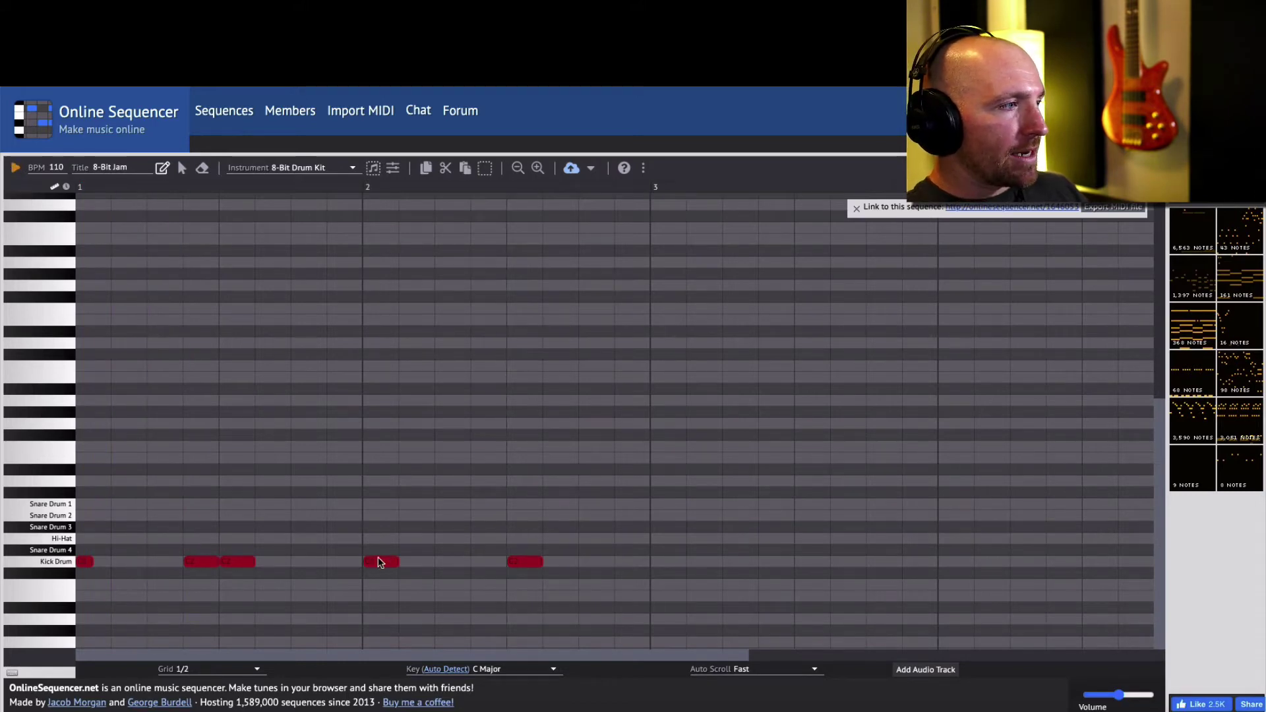
pyautogui.click(344, 561)
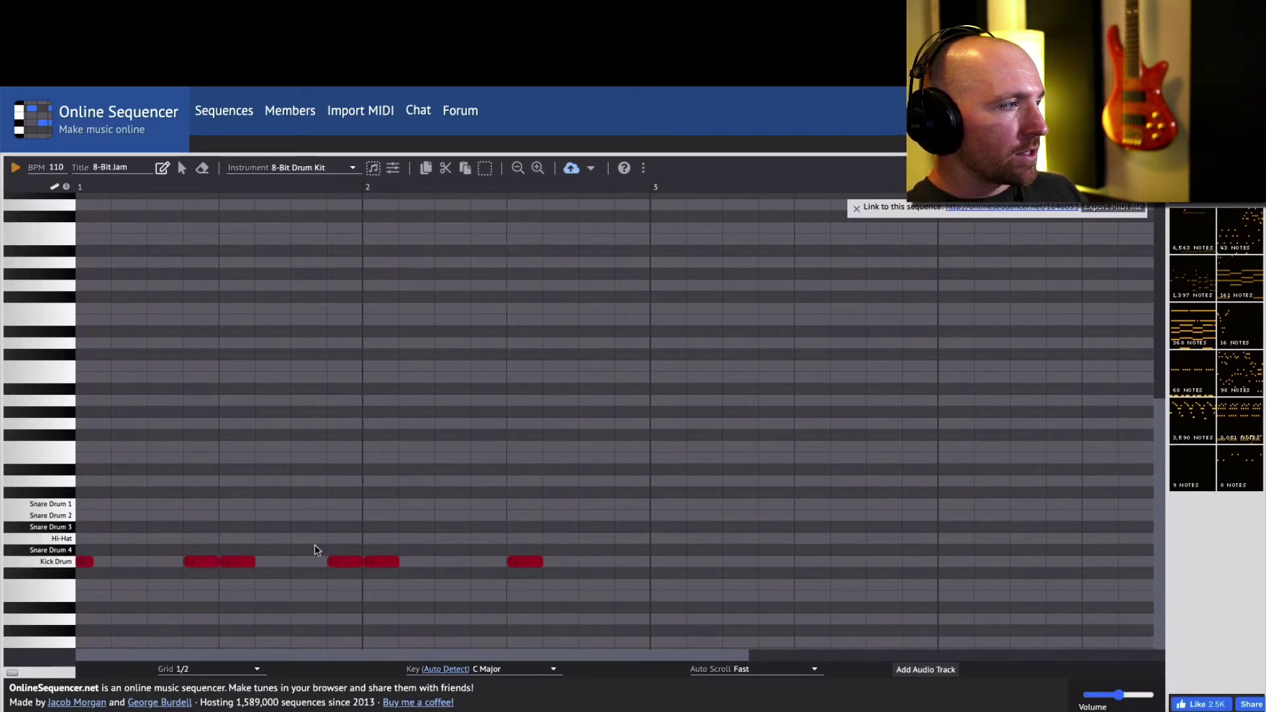
pyautogui.click(630, 563)
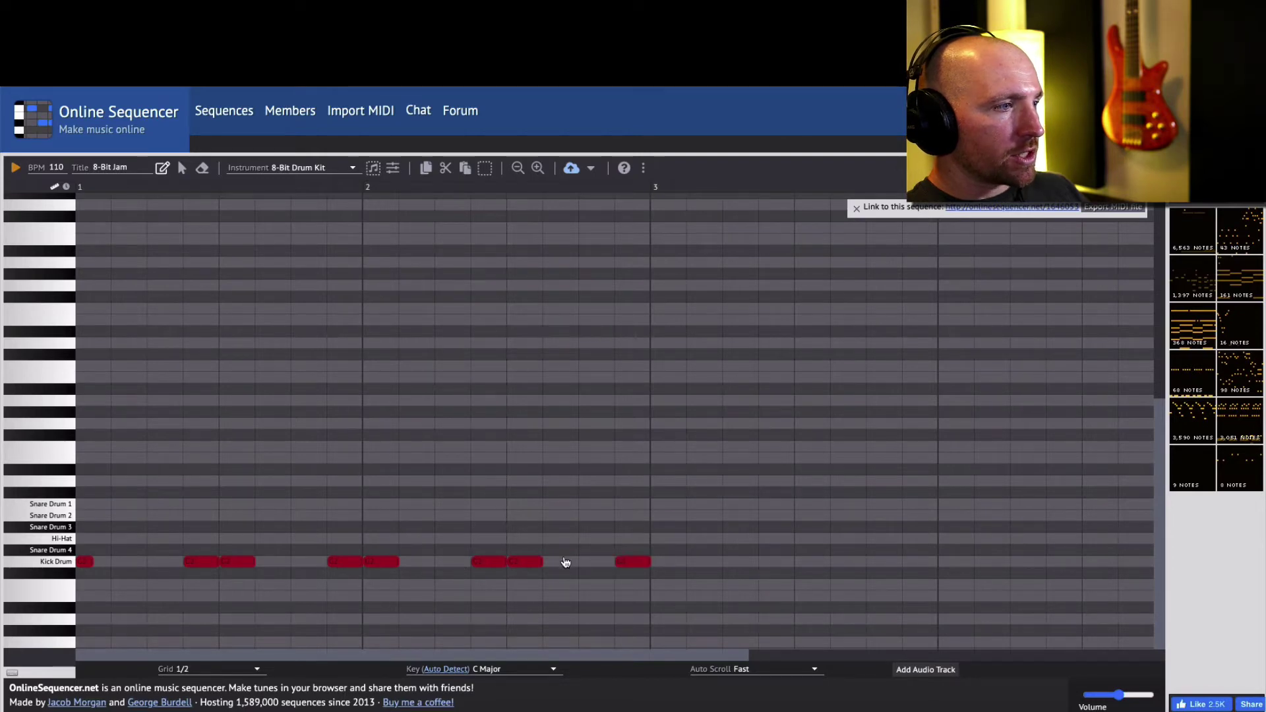
pyautogui.click(13, 172)
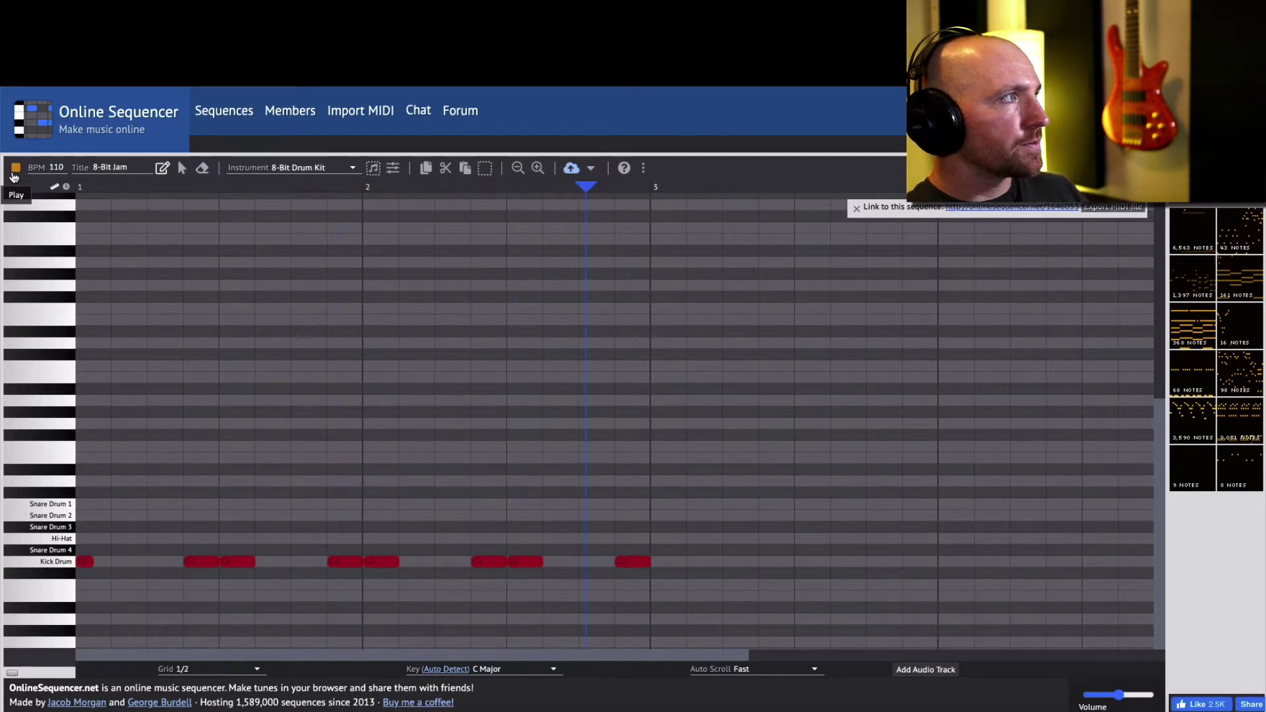
# Stop playback and audition the Snare Drum 2 sound several times.
pyautogui.click(14, 171)
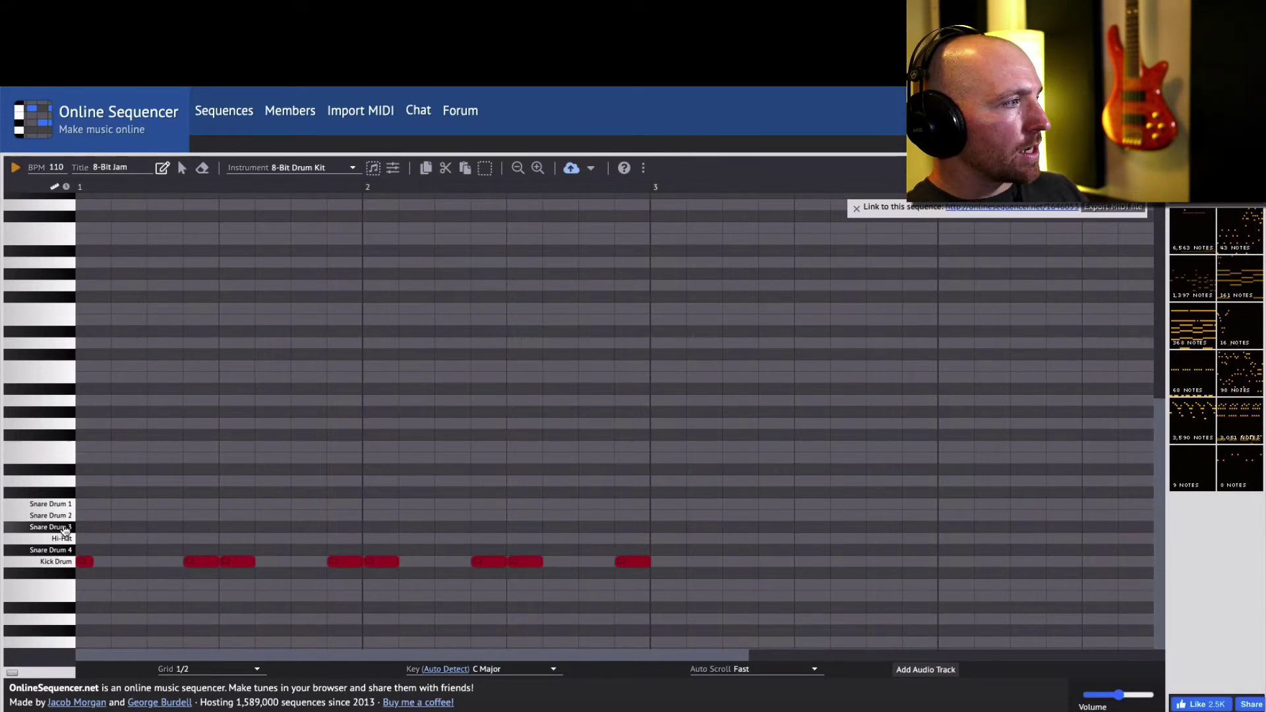
pyautogui.click(56, 518)
pyautogui.click(57, 518)
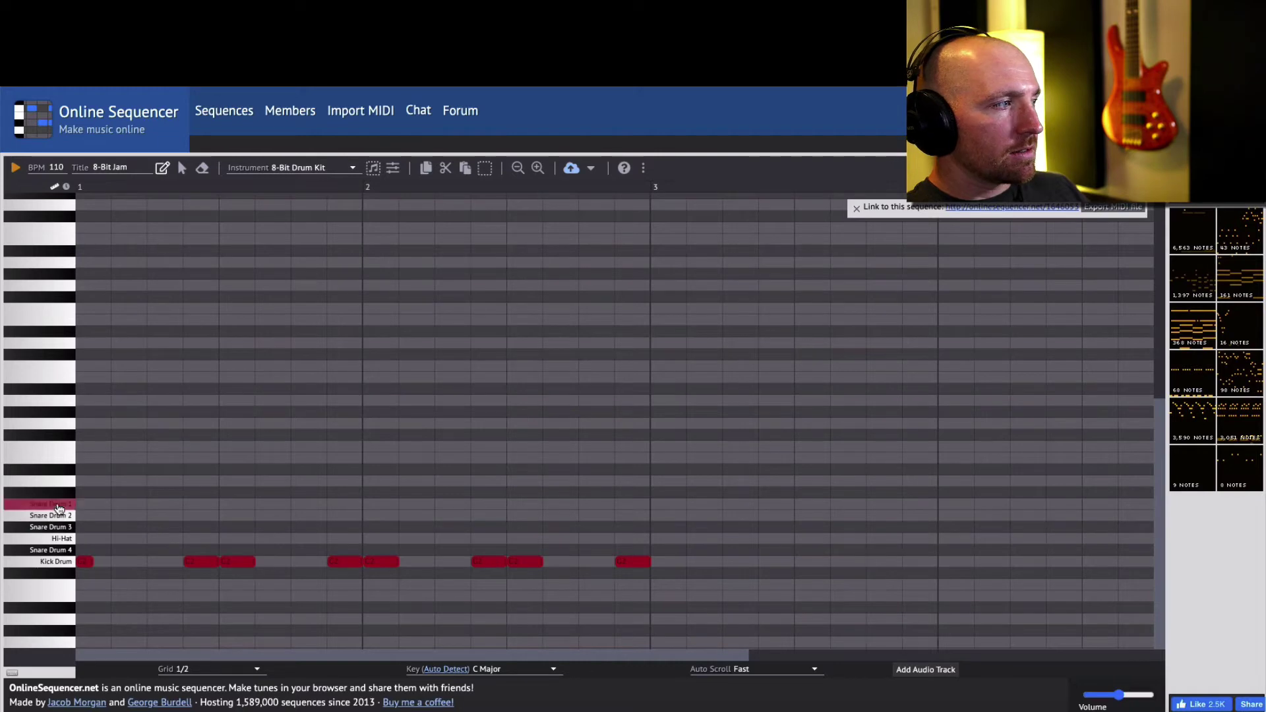
pyautogui.click(59, 518)
pyautogui.click(62, 518)
pyautogui.click(62, 518)
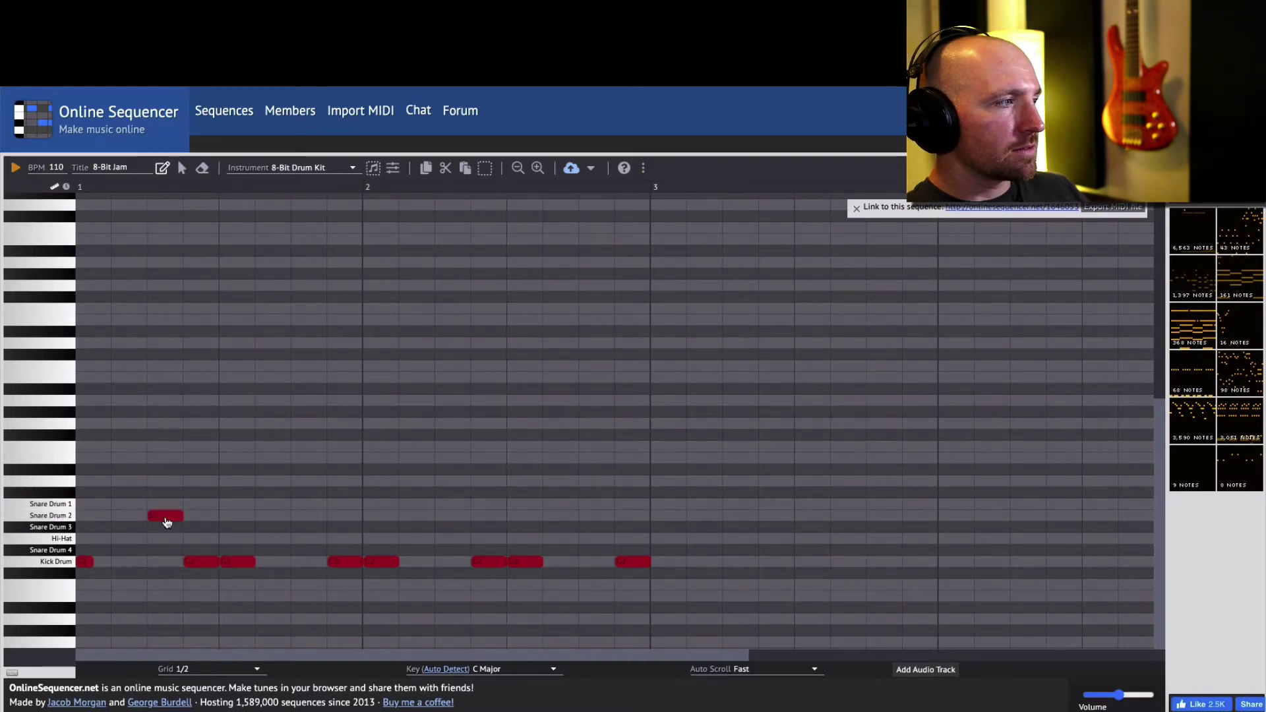
# Place Snare Drum 2 backbeat hits in bars 1 and 2, nudging the last one step later.
pyautogui.click(315, 517)
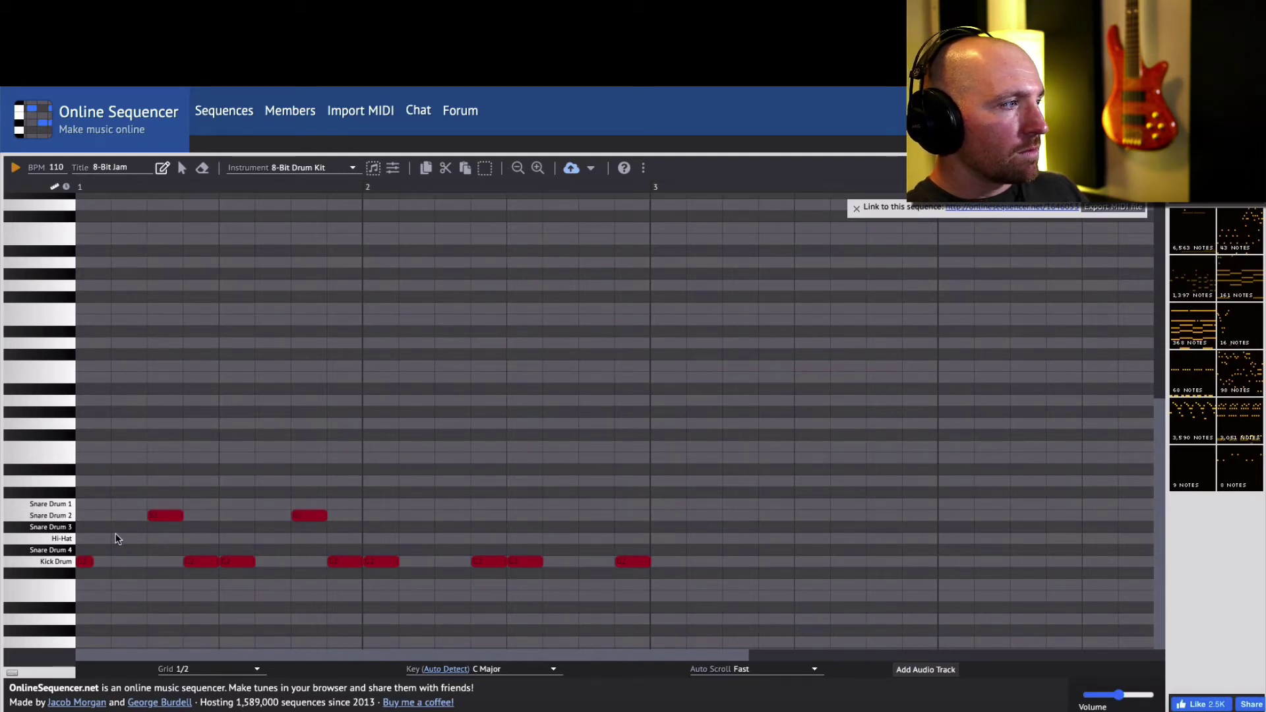
pyautogui.click(444, 516)
pyautogui.click(557, 515)
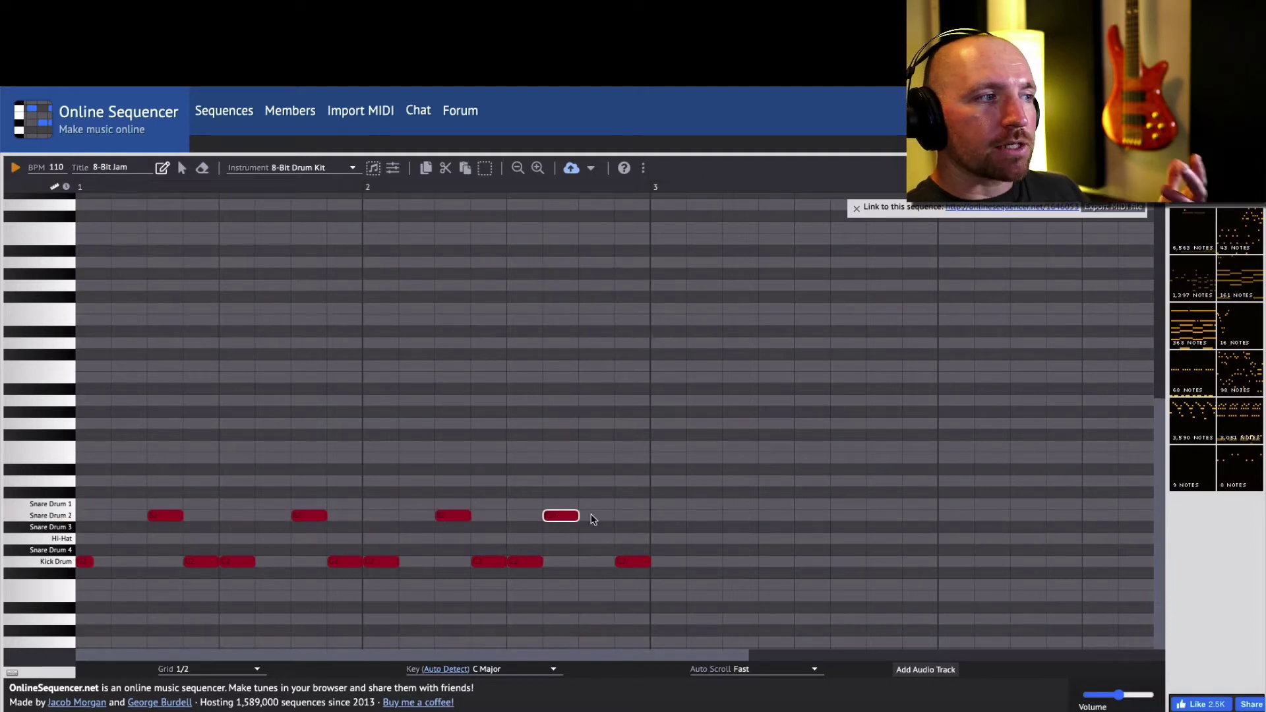
pyautogui.press('Right')
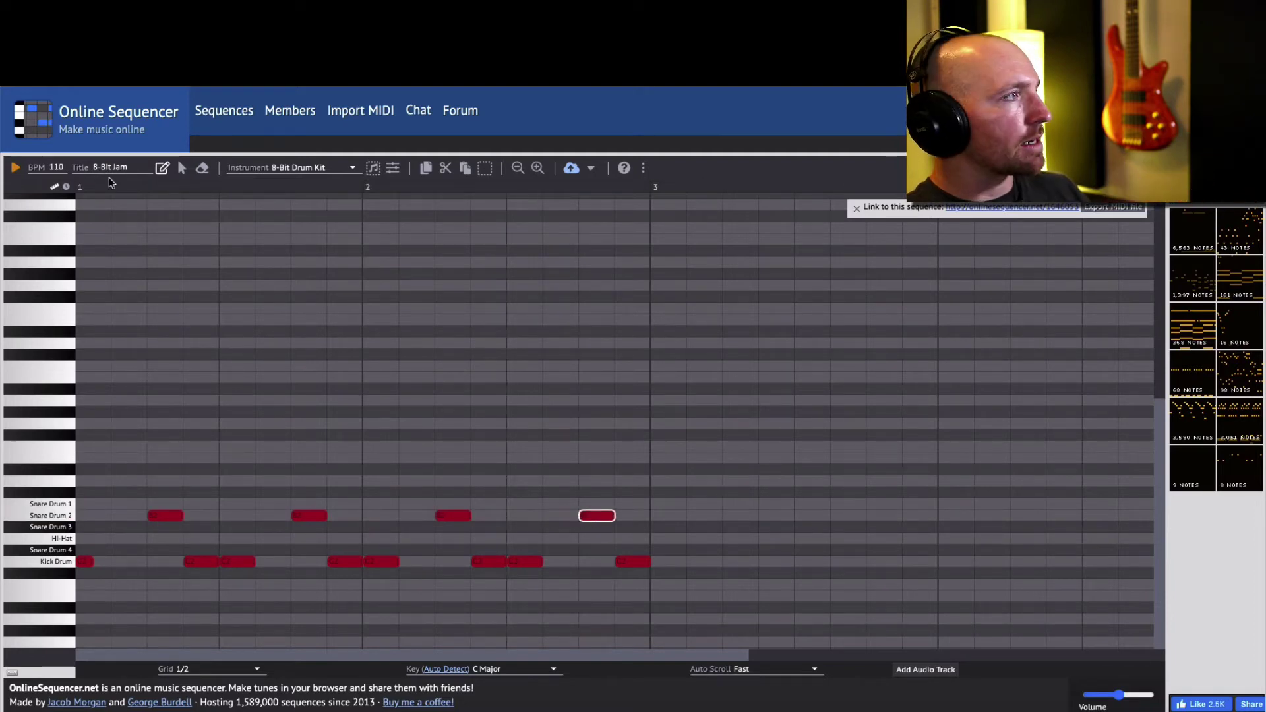
pyautogui.click(15, 168)
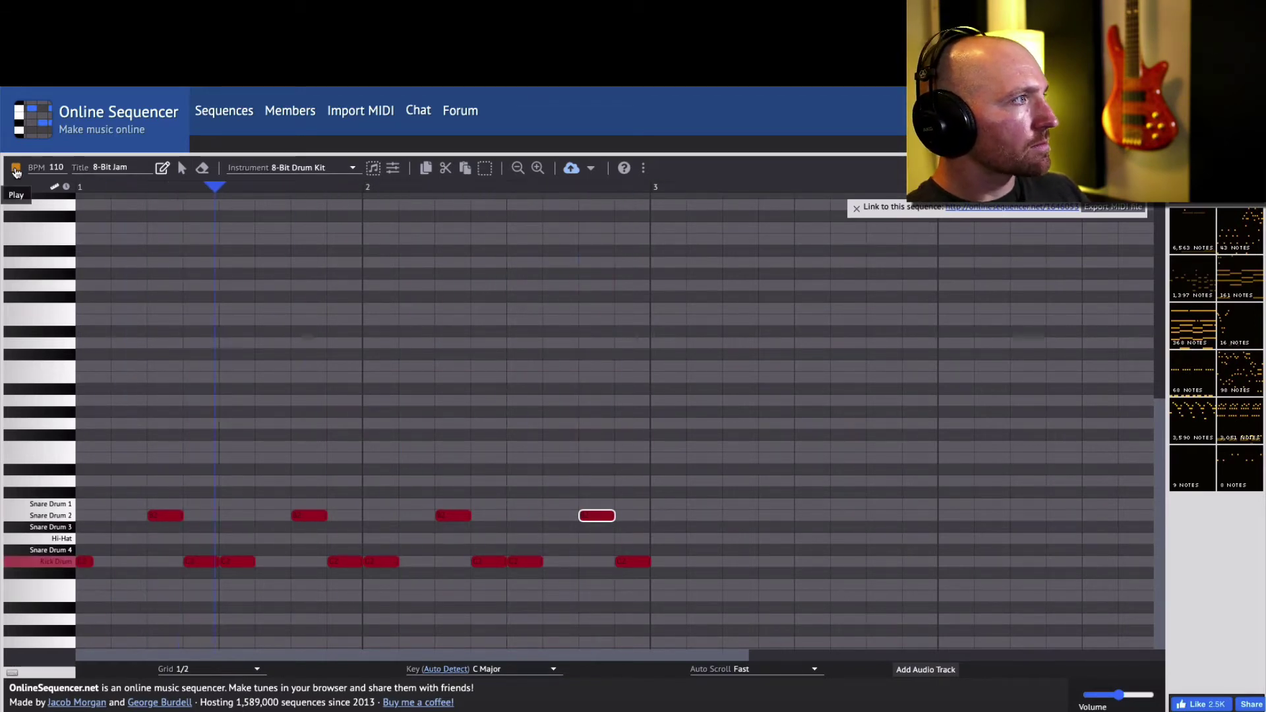
# Paint a continuous run of Hi-Hat notes across both bars and play the full drum loop.
pyautogui.click(16, 168)
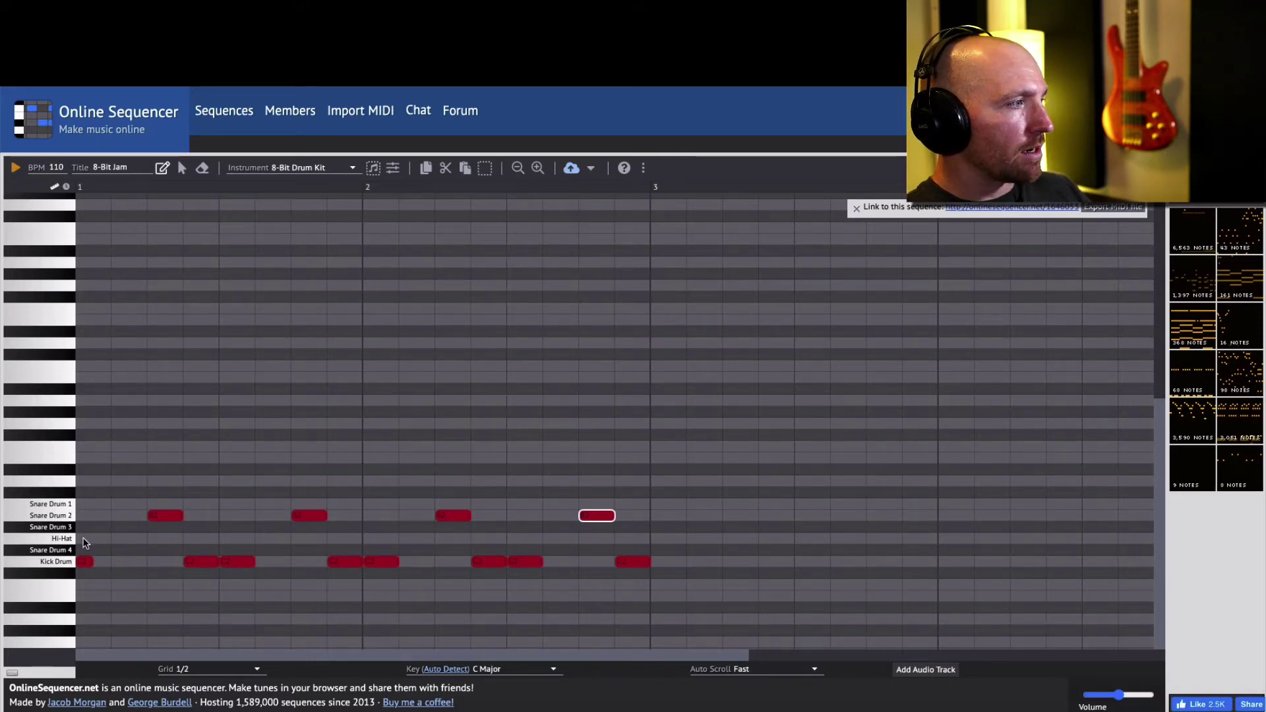
pyautogui.moveTo(85, 542); pyautogui.dragTo(446, 544)
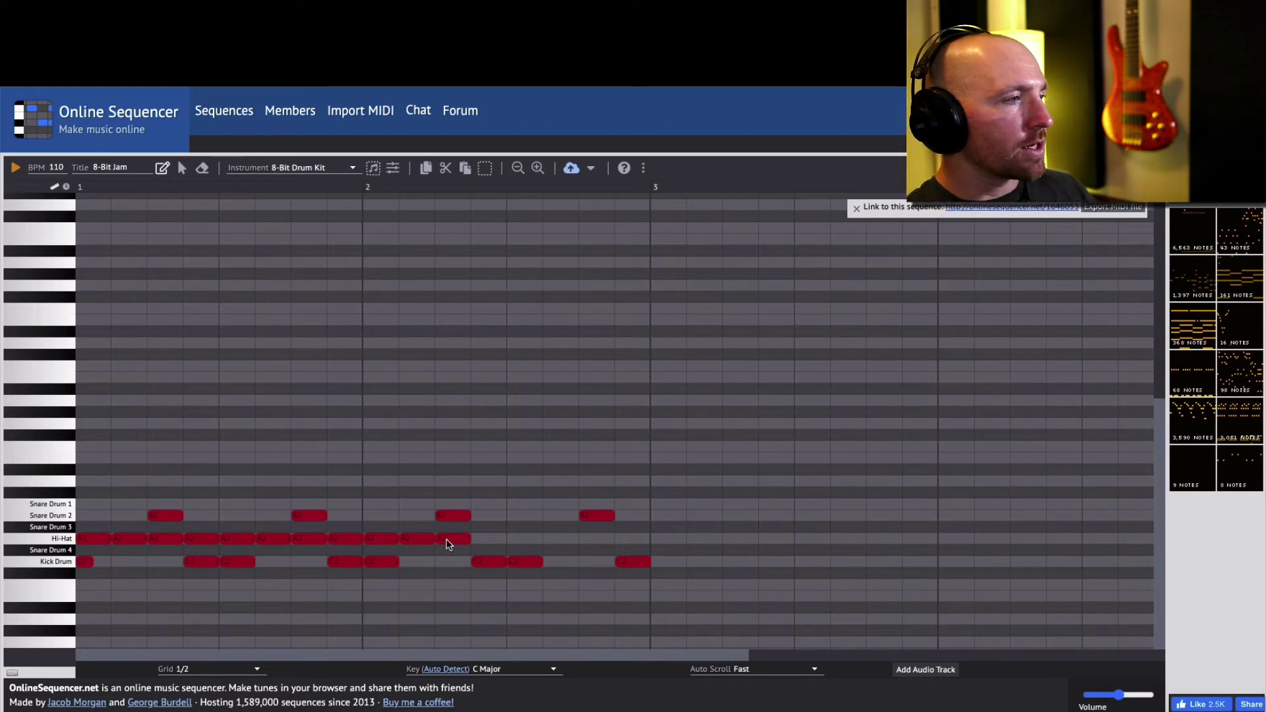
pyautogui.moveTo(489, 542); pyautogui.dragTo(634, 540)
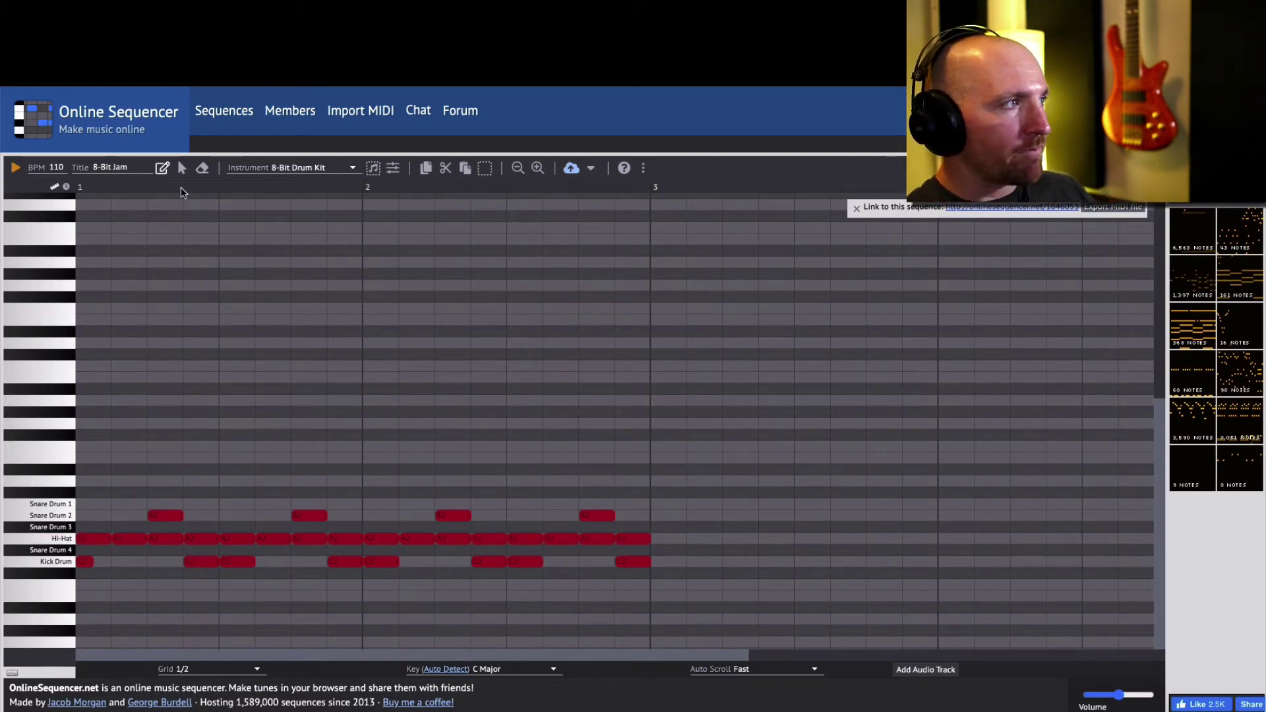
pyautogui.click(15, 170)
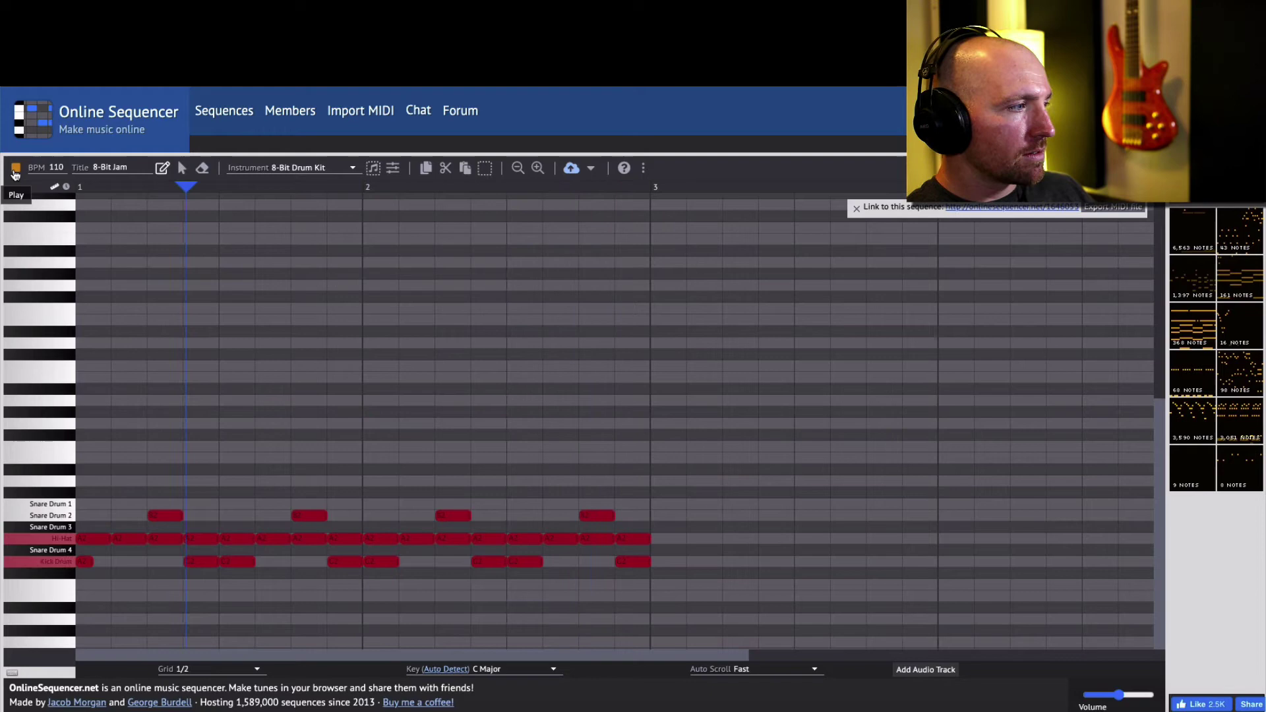
pyautogui.click(15, 170)
# Set the grid to 1/4 and erase the existing Hi-Hat notes across both bars.
pyautogui.click(254, 670)
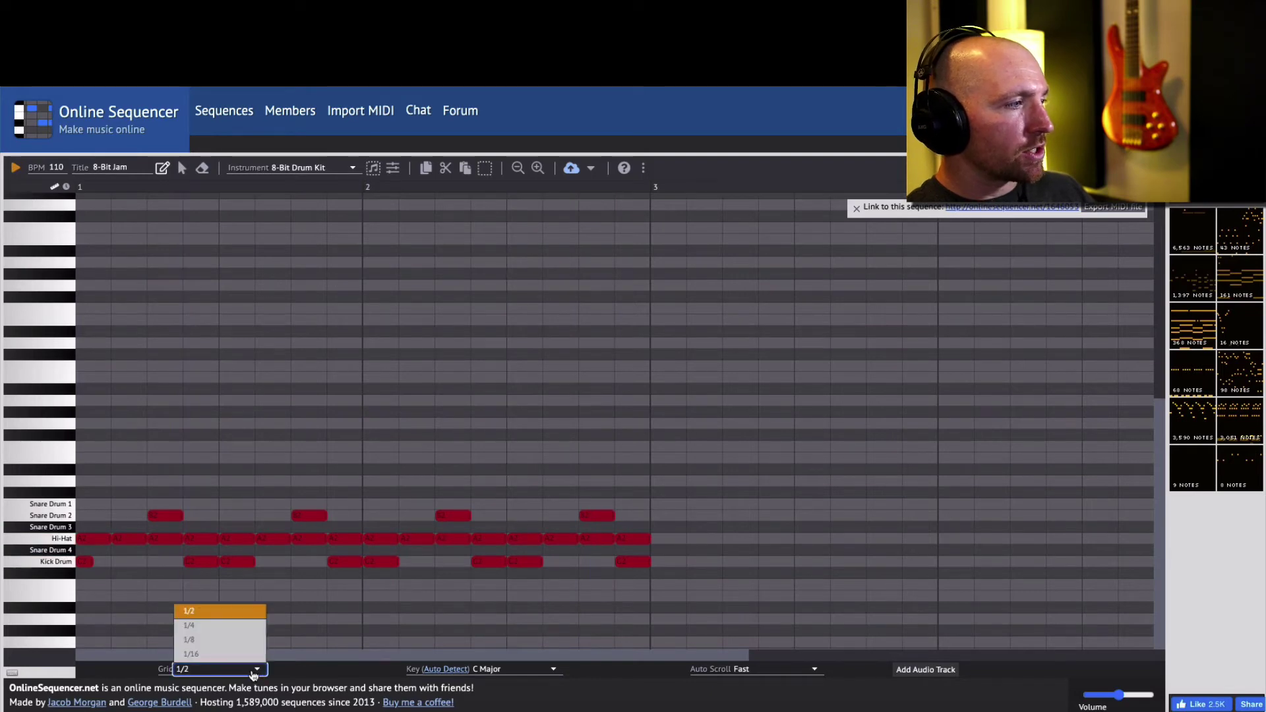
pyautogui.click(200, 630)
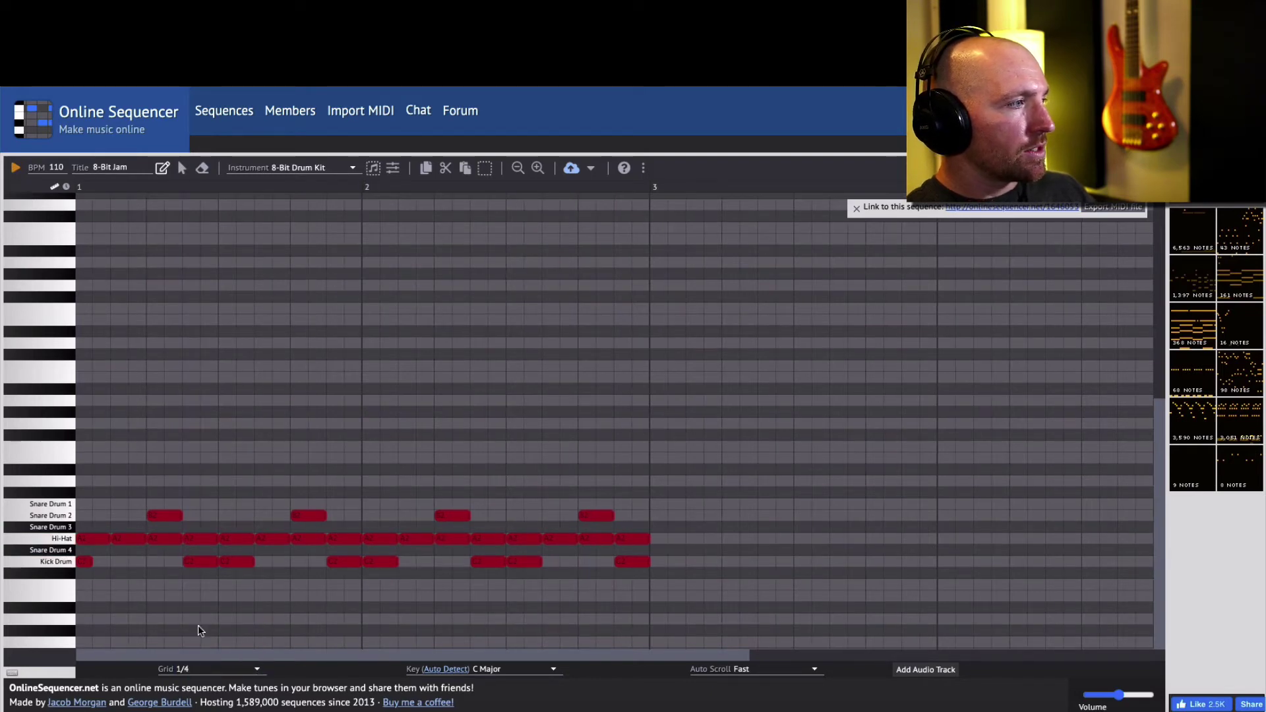
pyautogui.click(100, 542)
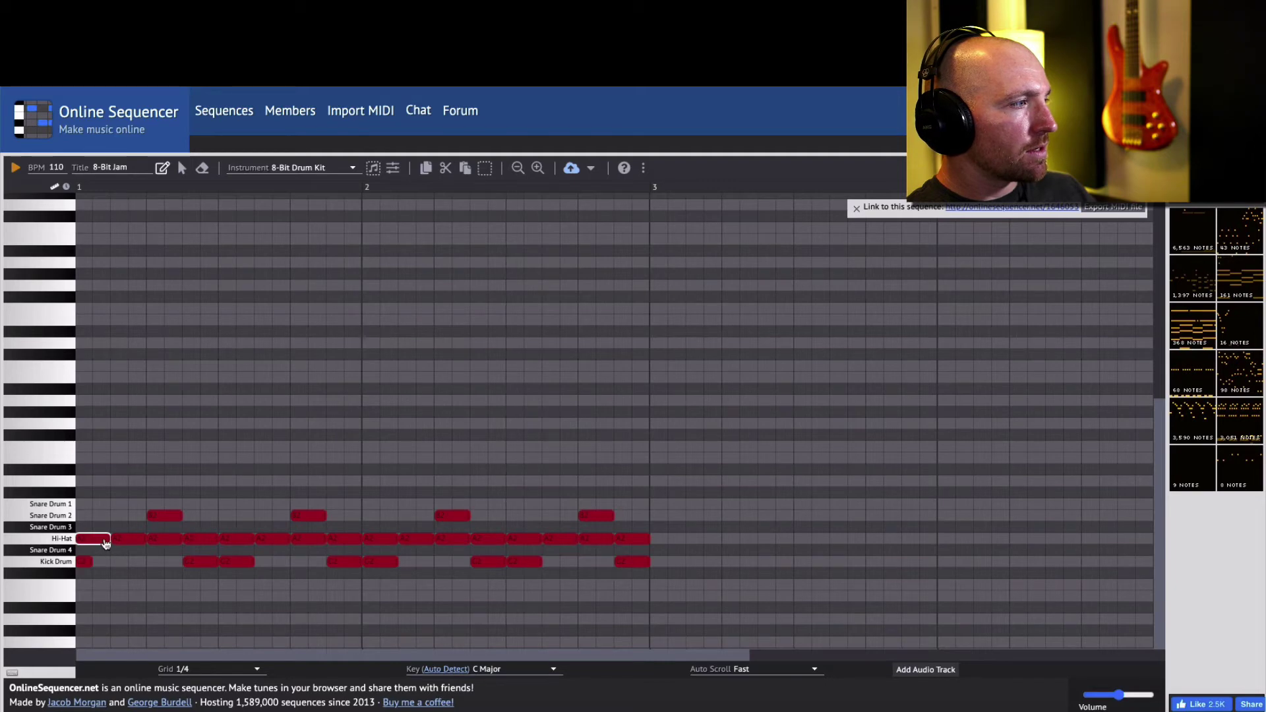
pyautogui.click(627, 542)
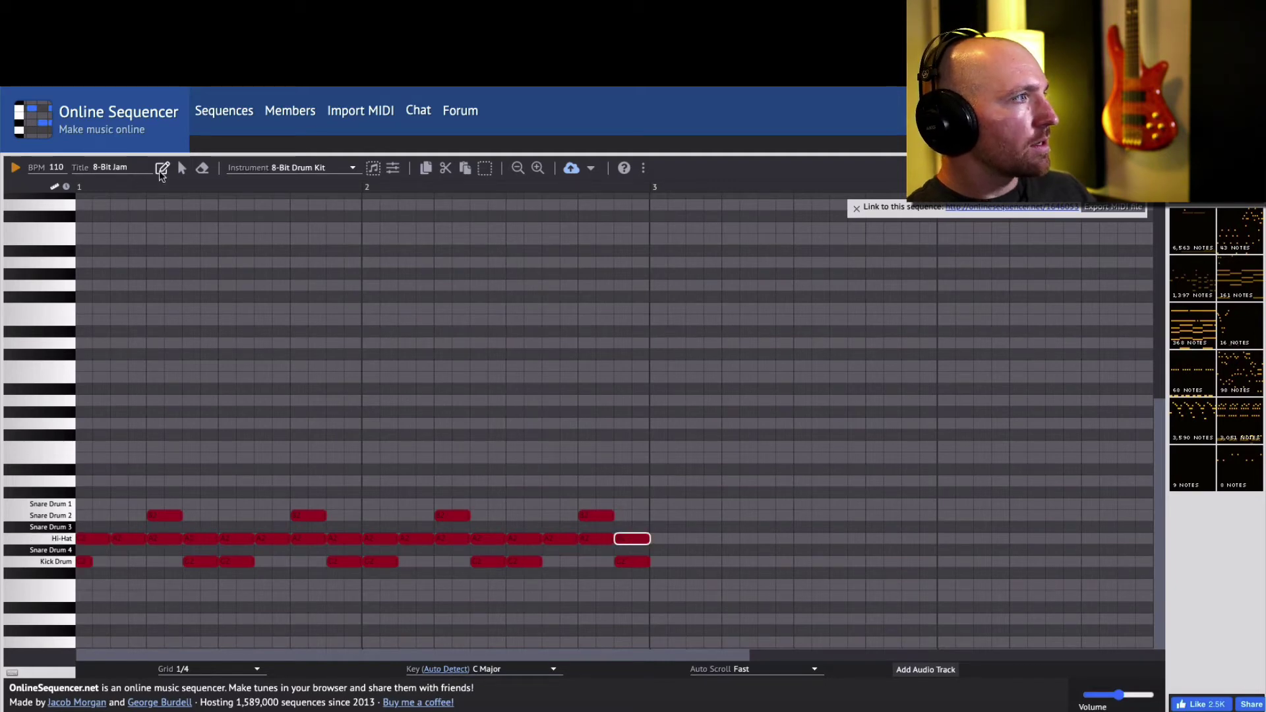
pyautogui.click(202, 168)
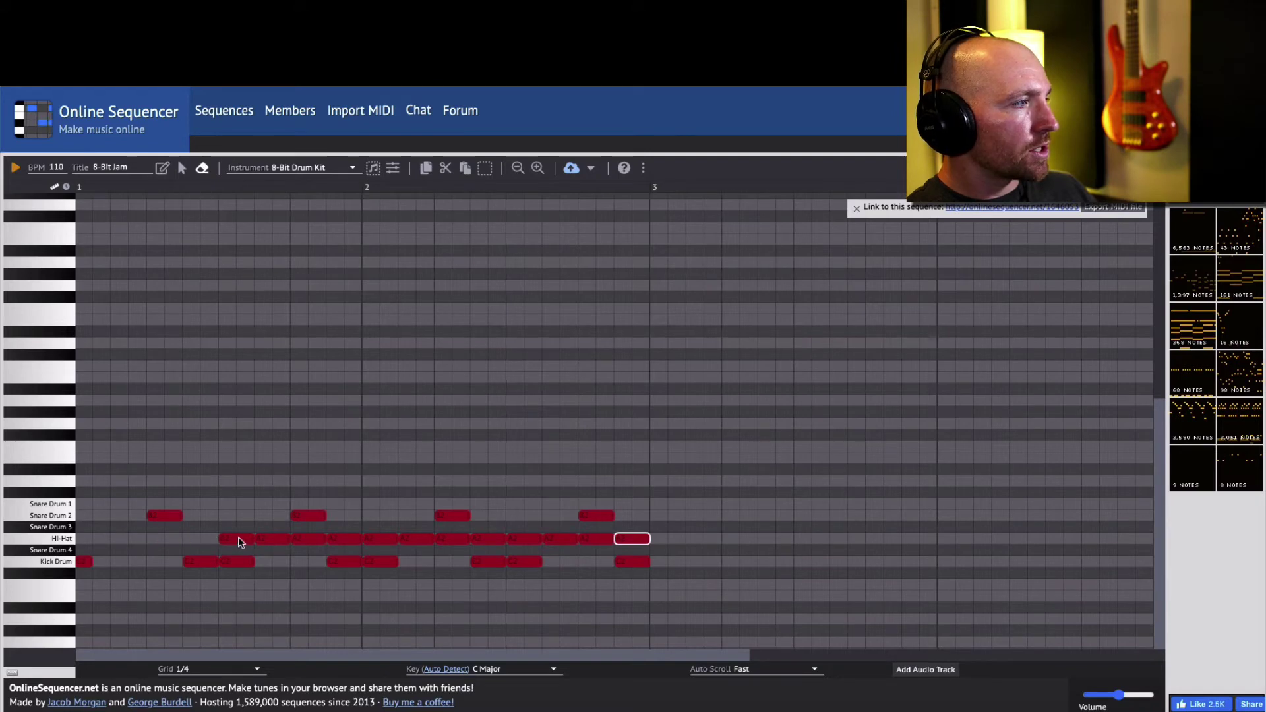
pyautogui.moveTo(238, 541); pyautogui.dragTo(505, 542)
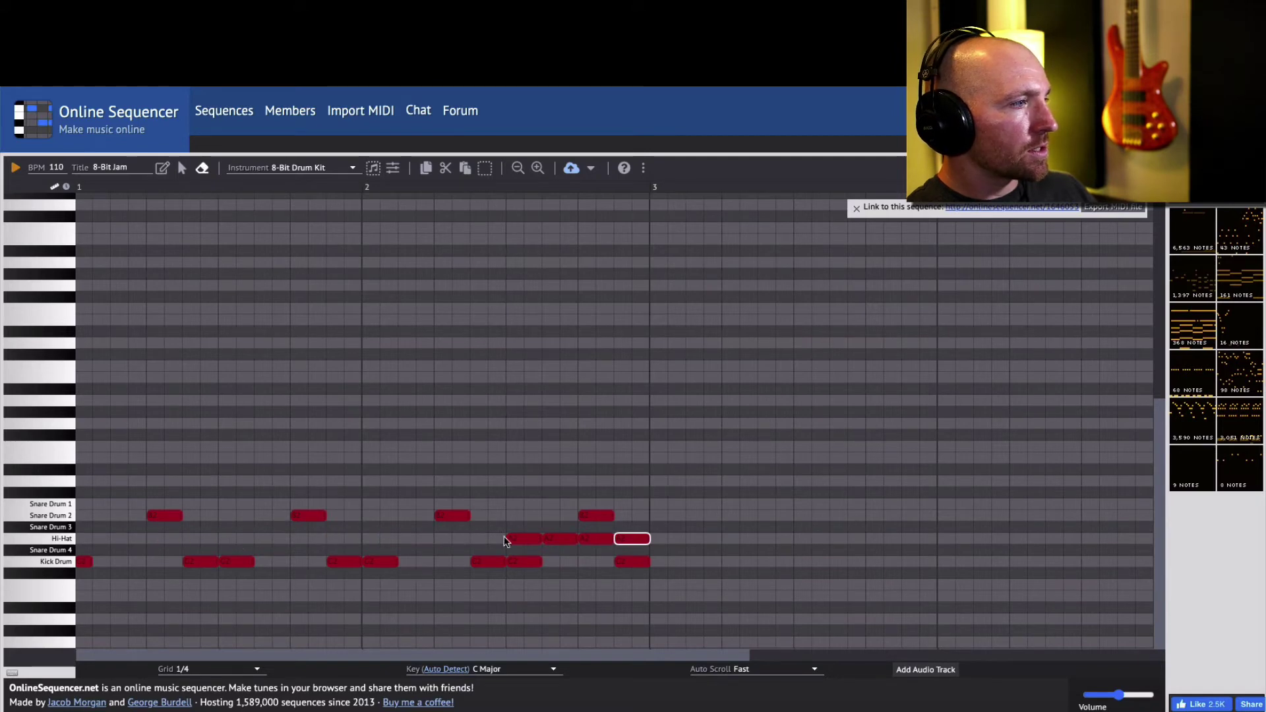
# Redraw short, evenly spaced Hi-Hat notes through bar 1 on the 1/4 grid.
pyautogui.click(161, 170)
pyautogui.click(86, 536)
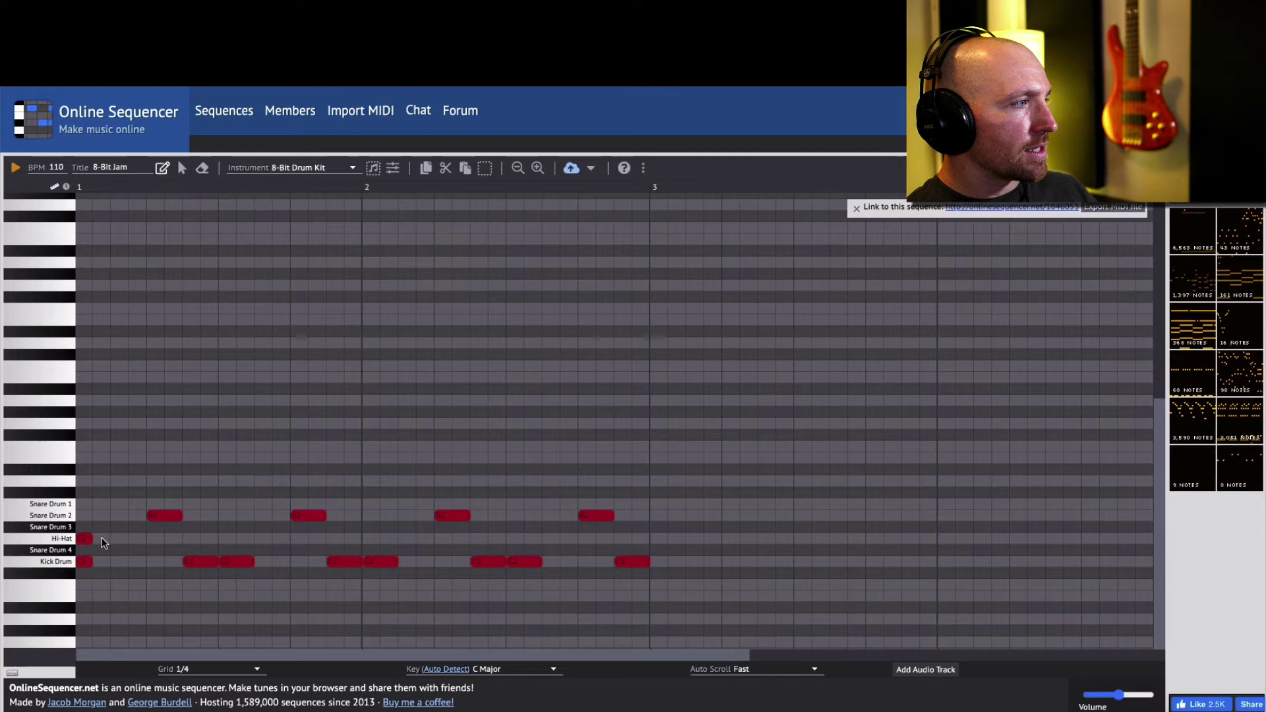
pyautogui.click(101, 536)
pyautogui.click(119, 537)
pyautogui.click(137, 537)
pyautogui.click(155, 537)
pyautogui.click(172, 537)
pyautogui.click(189, 536)
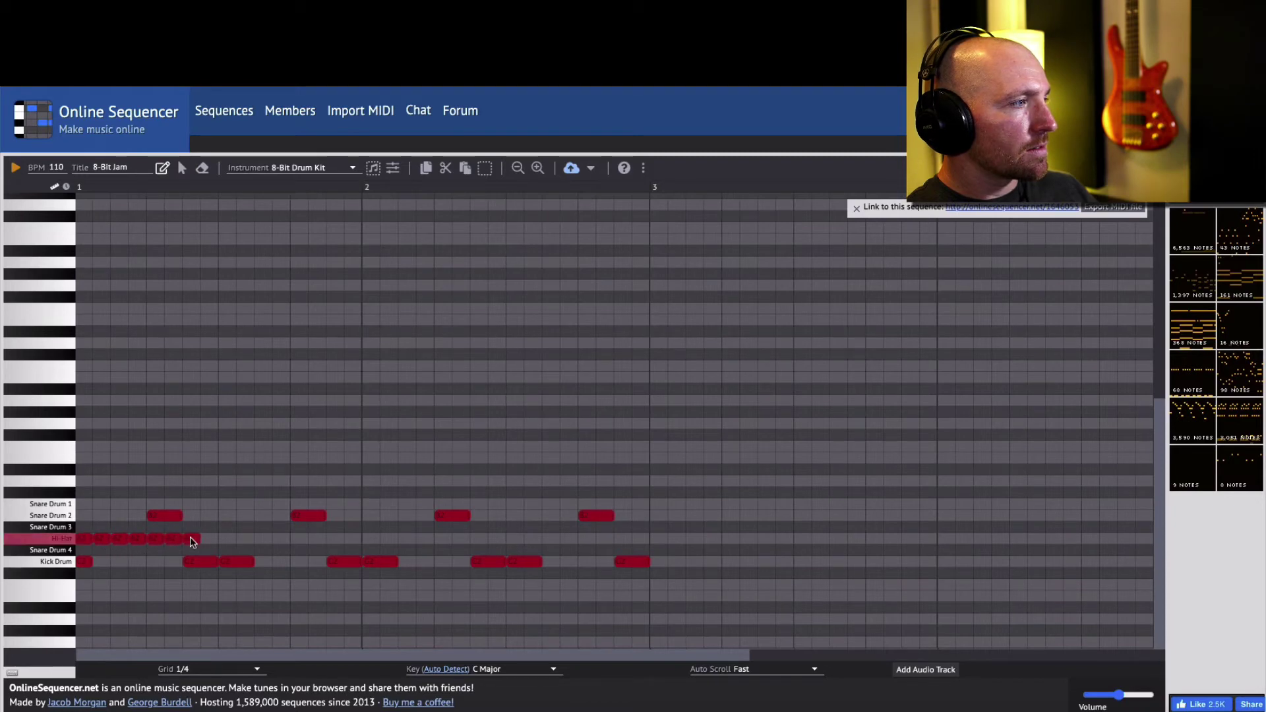
pyautogui.click(207, 538)
pyautogui.click(264, 538)
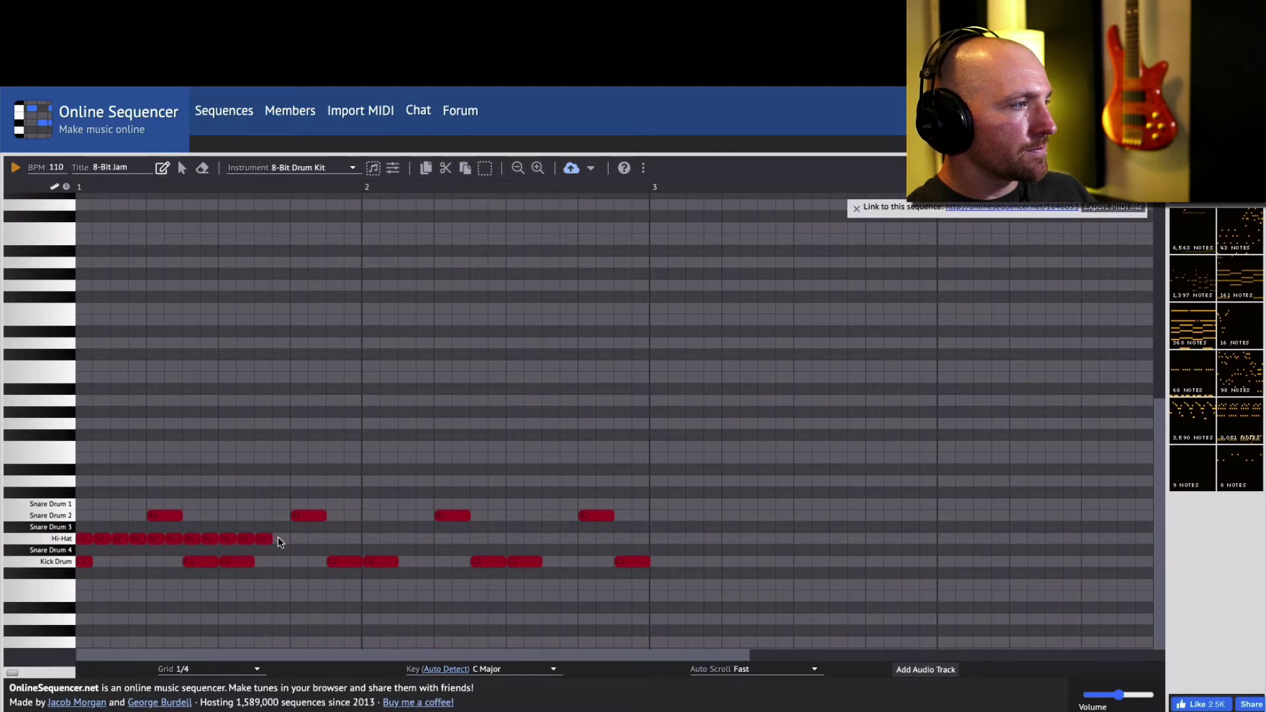
pyautogui.click(317, 538)
# Continue the short Hi-Hat notes from bar 2's start to its end and play the loop.
pyautogui.click(382, 539)
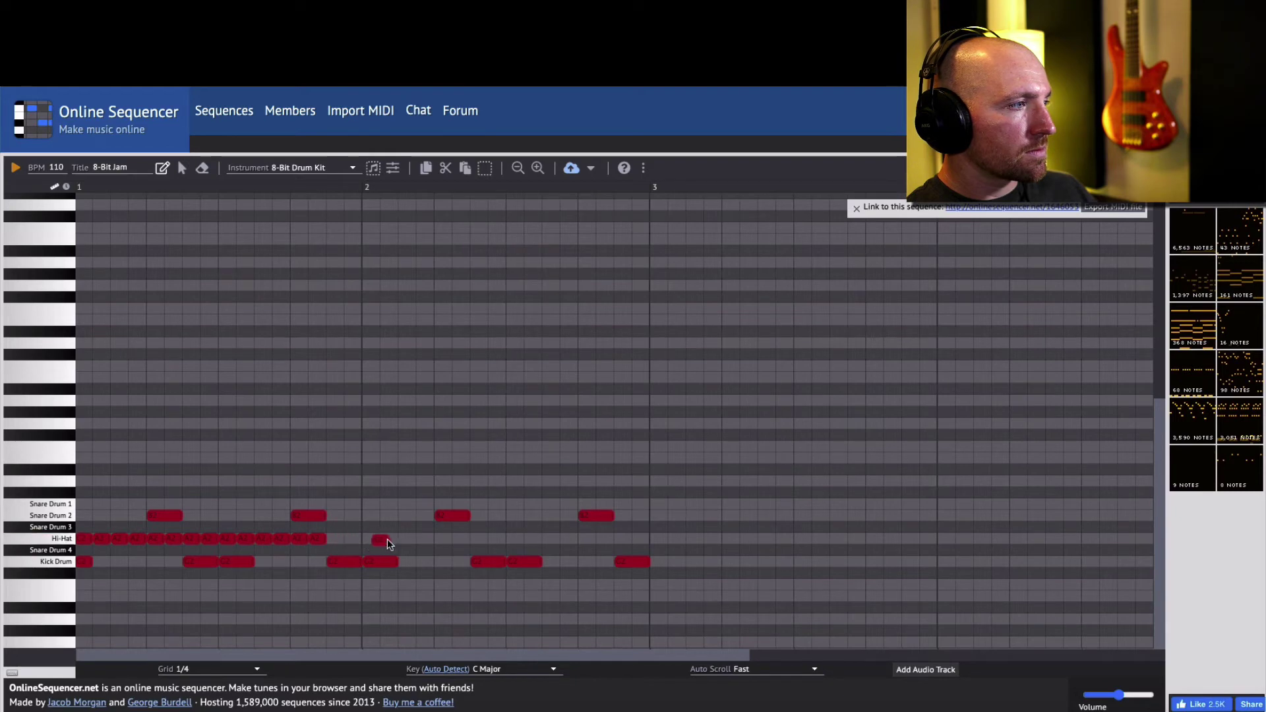
pyautogui.click(336, 538)
pyautogui.click(354, 538)
pyautogui.click(390, 538)
pyautogui.click(407, 538)
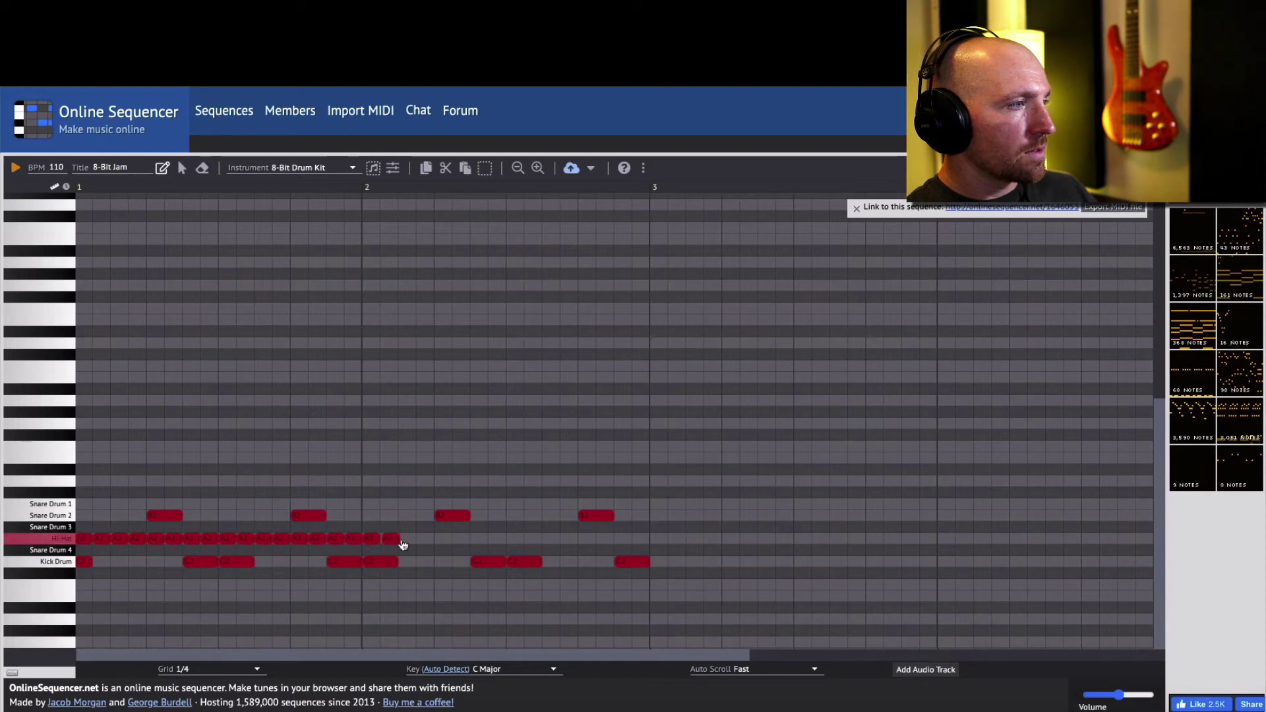
pyautogui.click(425, 538)
pyautogui.click(443, 538)
pyautogui.click(461, 538)
pyautogui.click(480, 538)
pyautogui.click(497, 538)
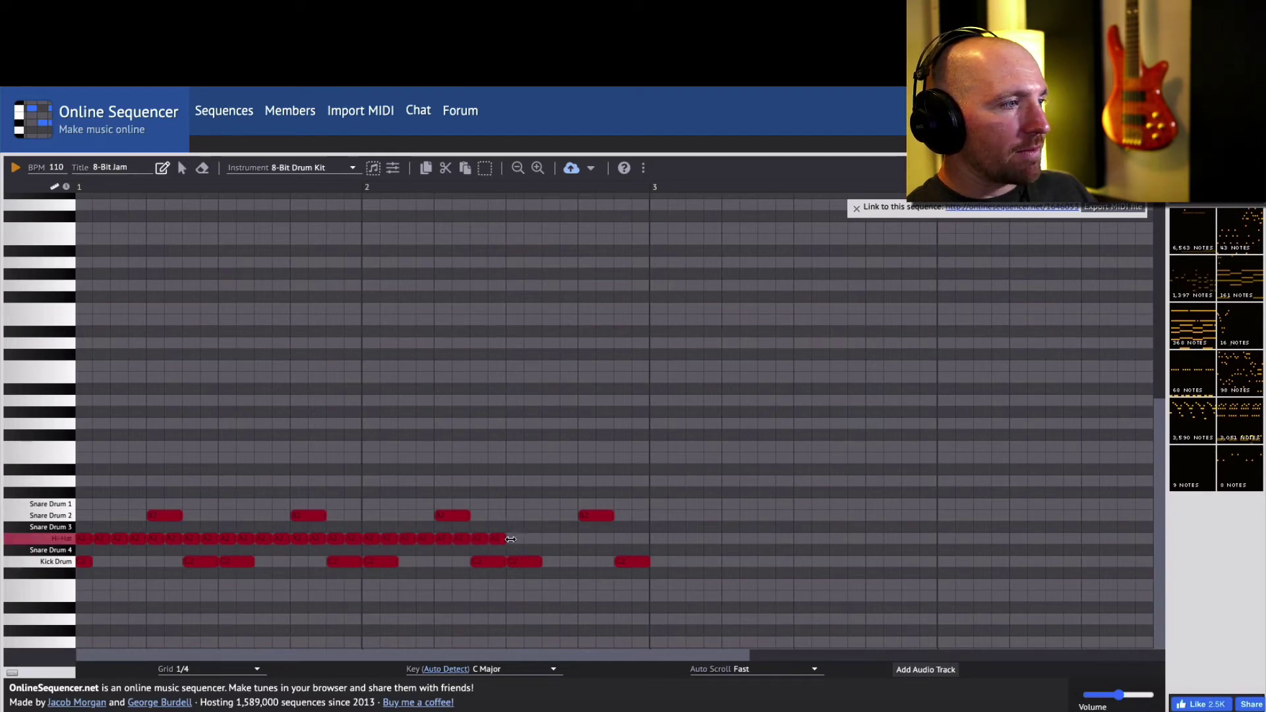
pyautogui.click(515, 538)
pyautogui.click(532, 538)
pyautogui.click(551, 538)
pyautogui.click(569, 538)
pyautogui.click(587, 538)
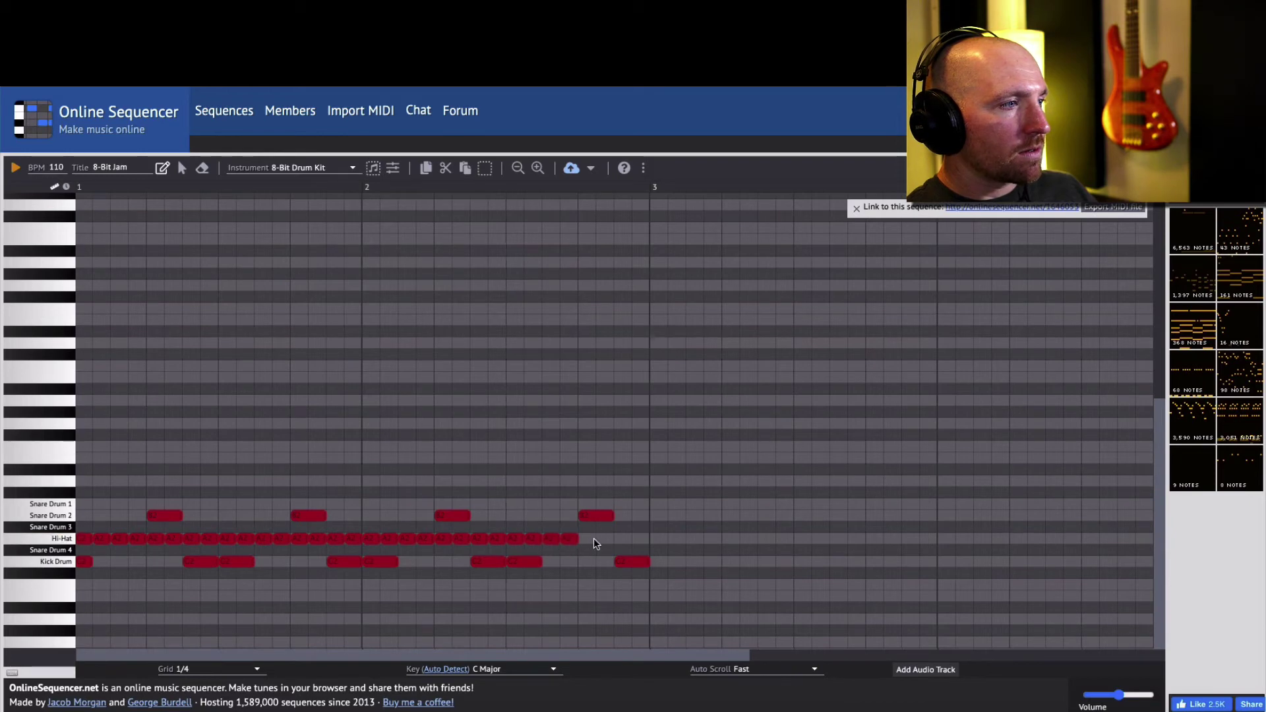
pyautogui.click(605, 538)
pyautogui.click(623, 538)
pyautogui.click(641, 537)
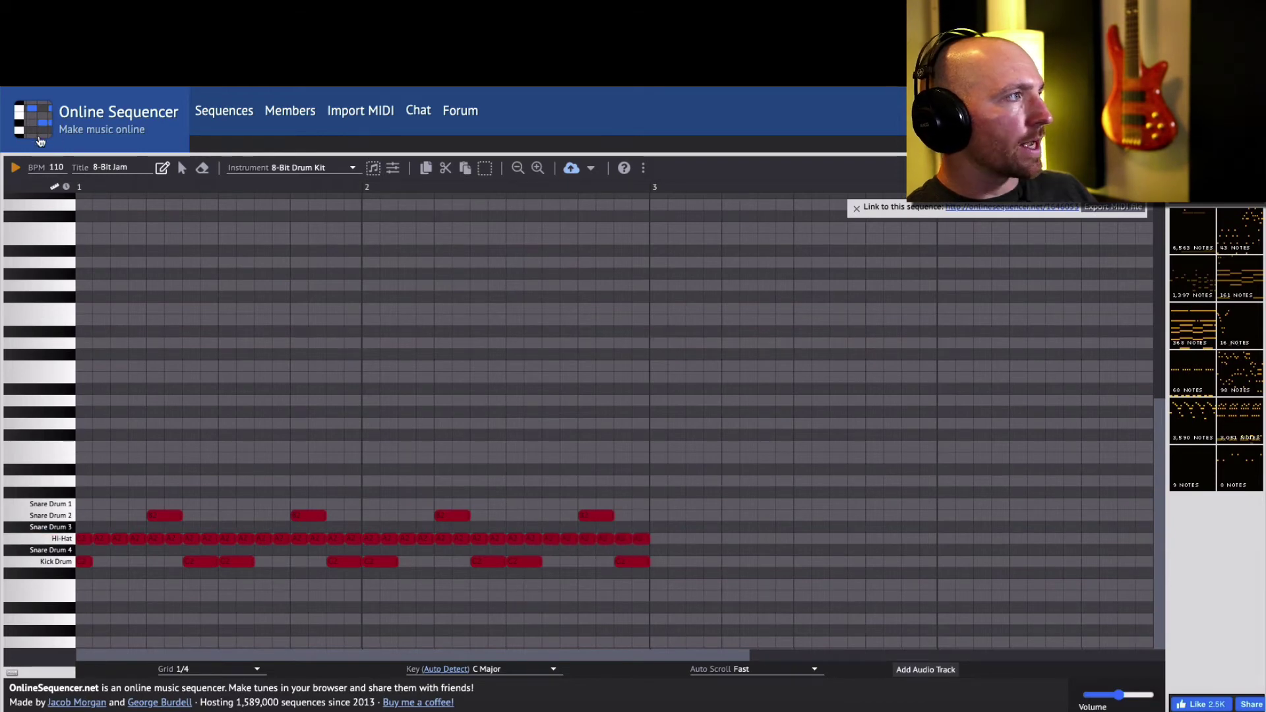
pyautogui.click(11, 172)
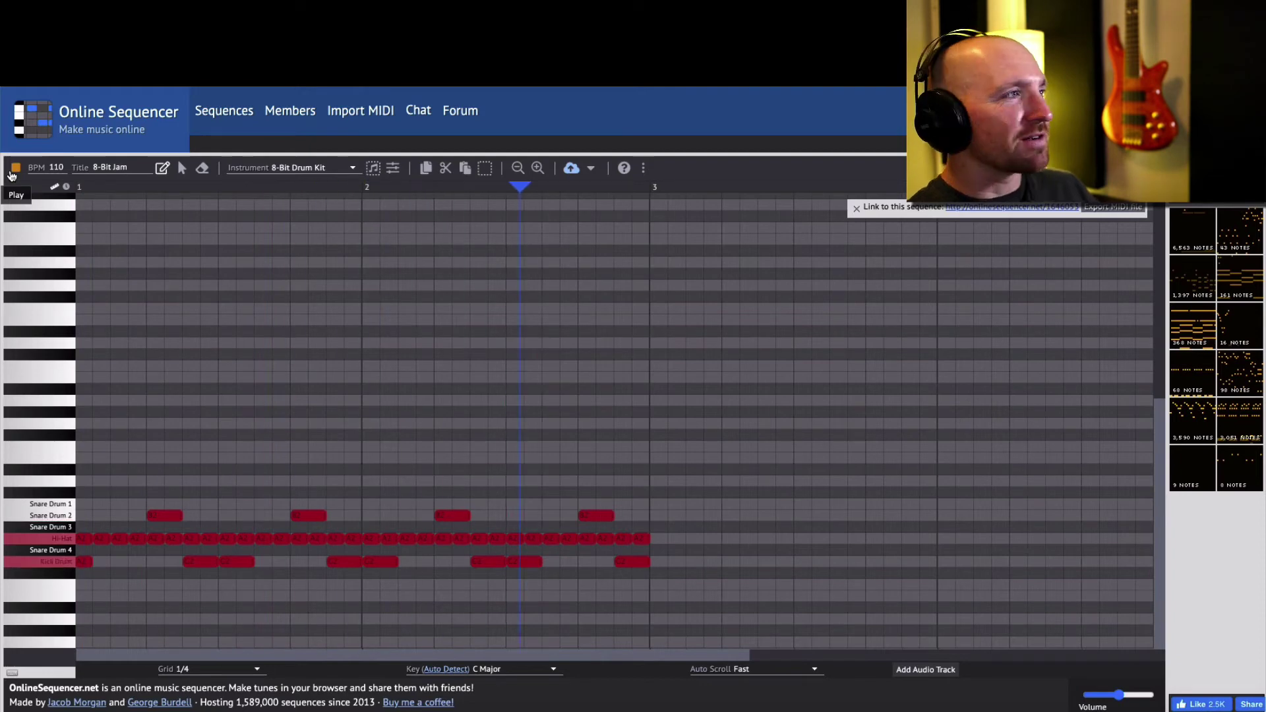
# Add paired Snare Drum 1 hits after each Snare Drum 2 hit across both bars.
pyautogui.click(11, 173)
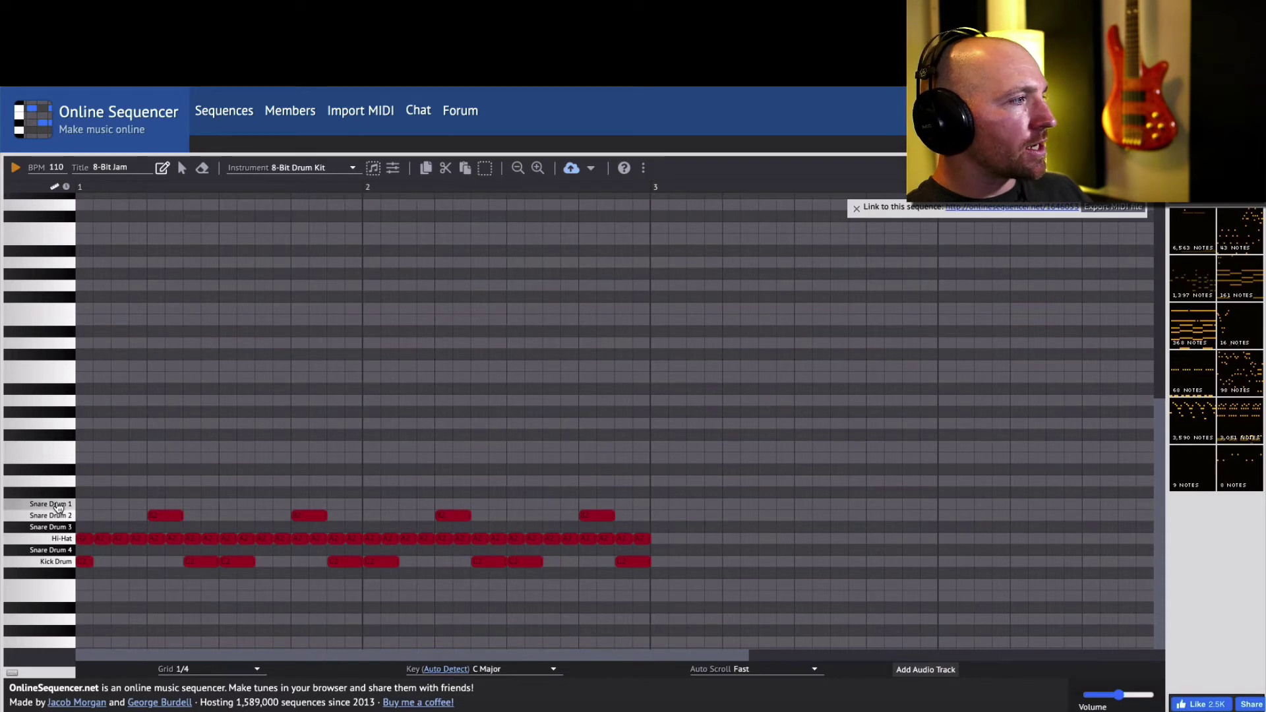
pyautogui.click(192, 503)
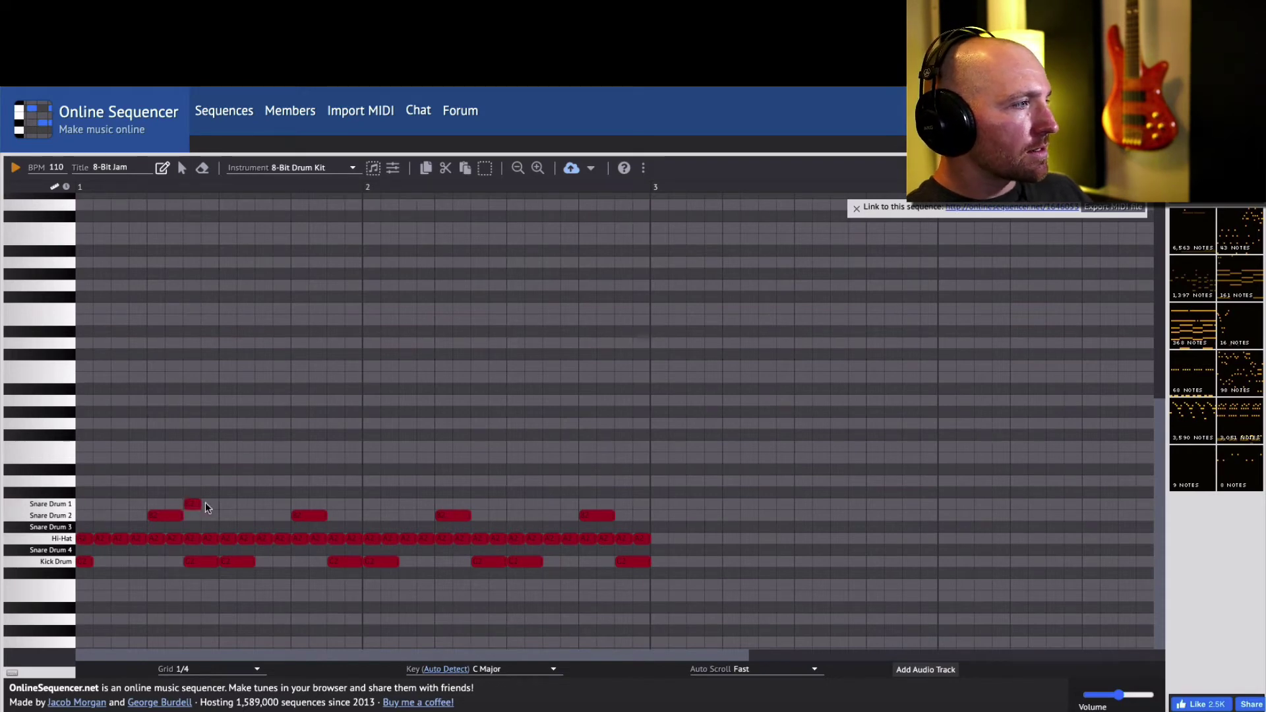
pyautogui.click(210, 504)
pyautogui.click(335, 504)
pyautogui.click(354, 504)
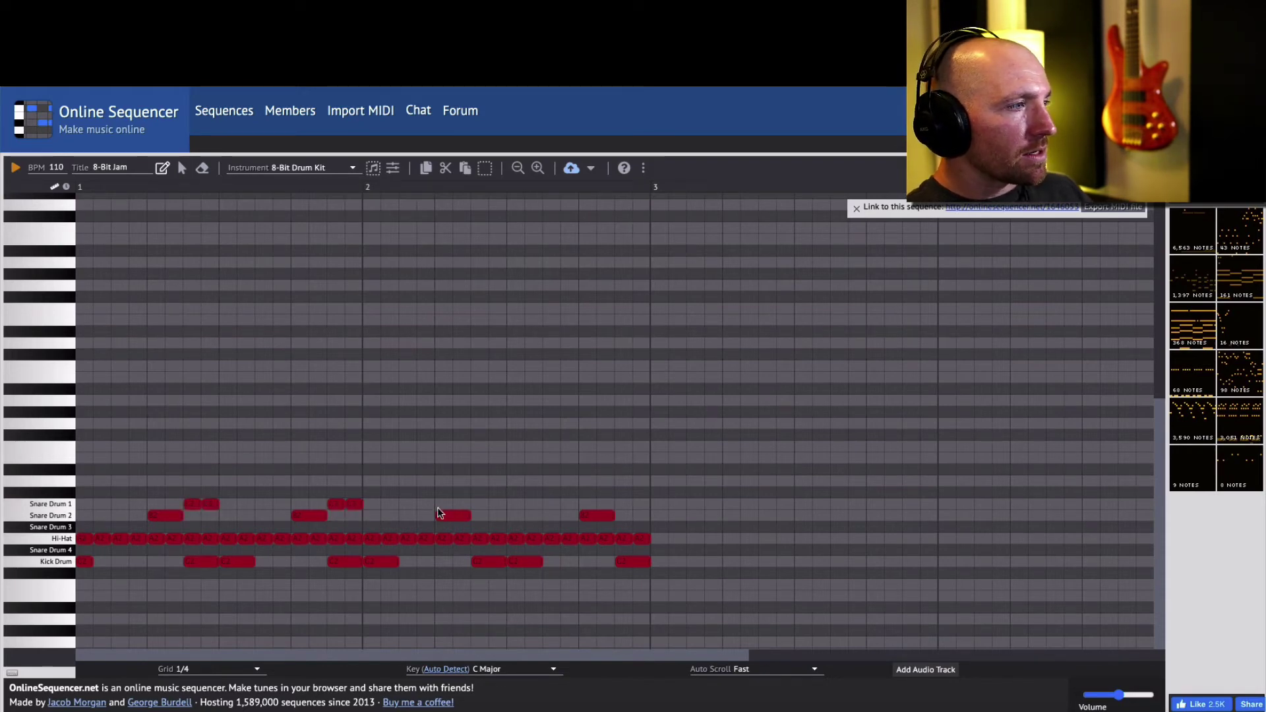
pyautogui.click(480, 503)
pyautogui.click(498, 504)
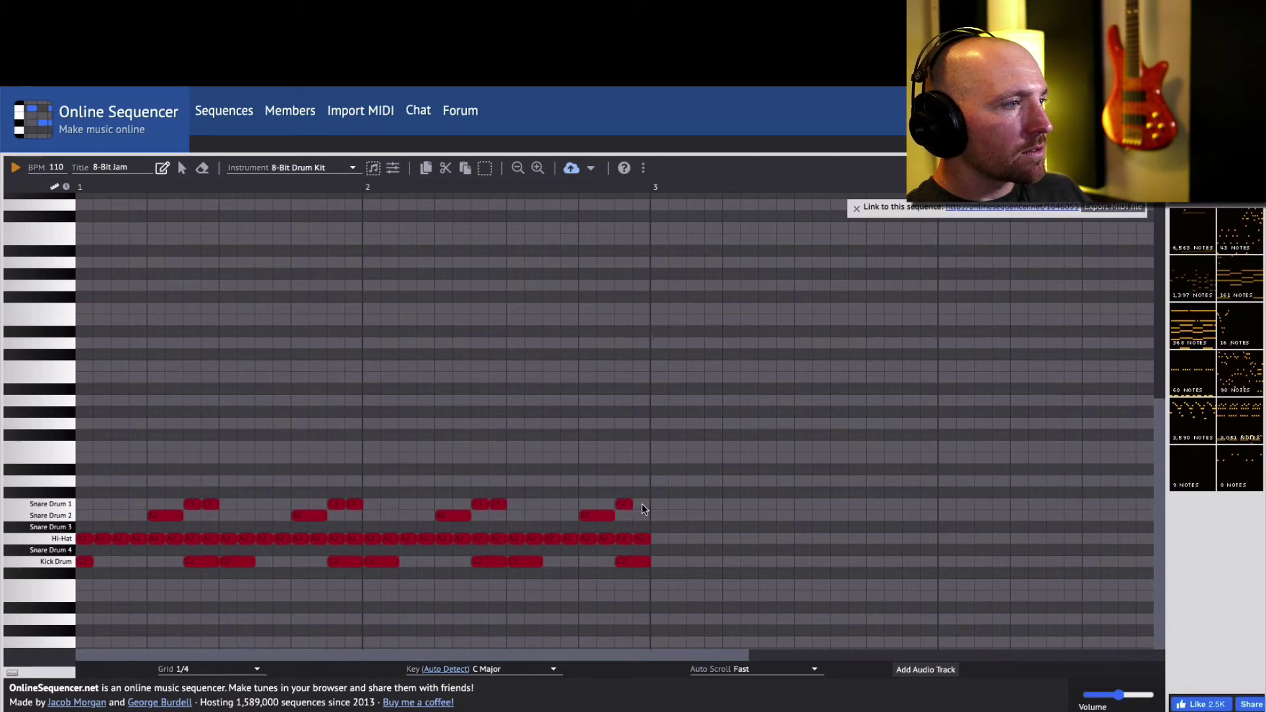
pyautogui.click(642, 504)
# Play the loop to check the drums, then audition the Snare Drum 4 sound.
pyautogui.click(15, 168)
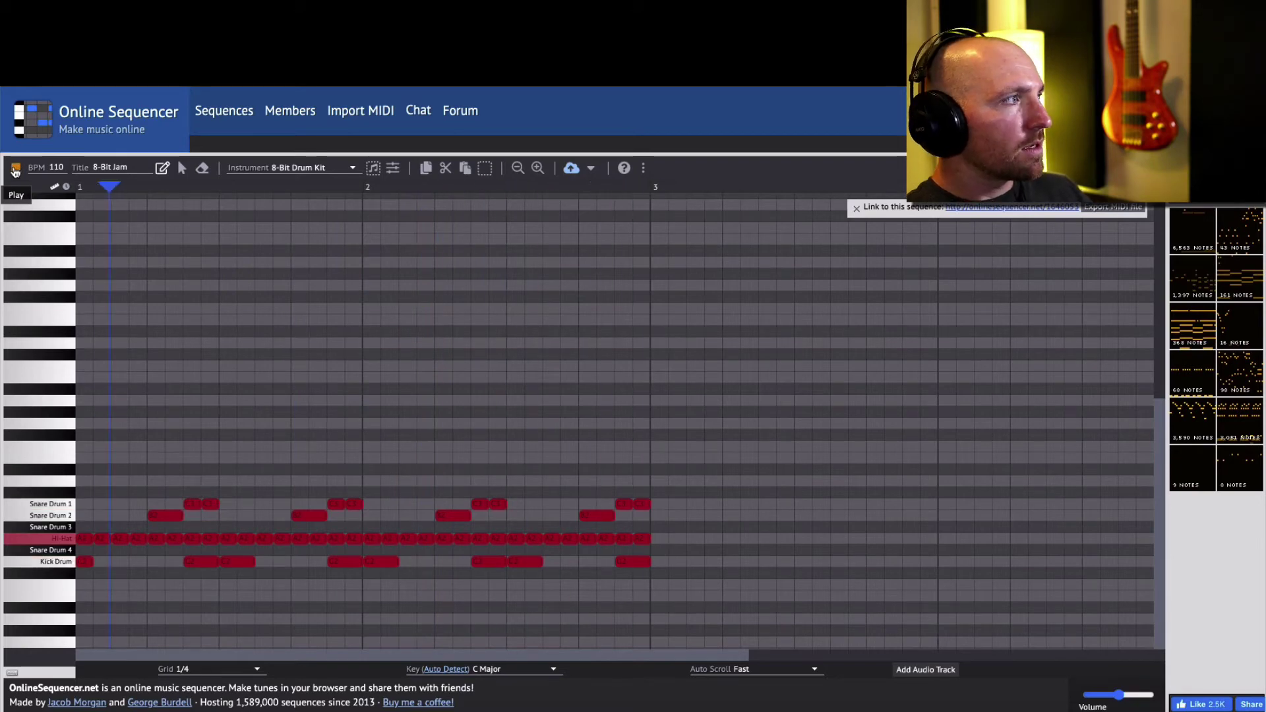
pyautogui.click(15, 168)
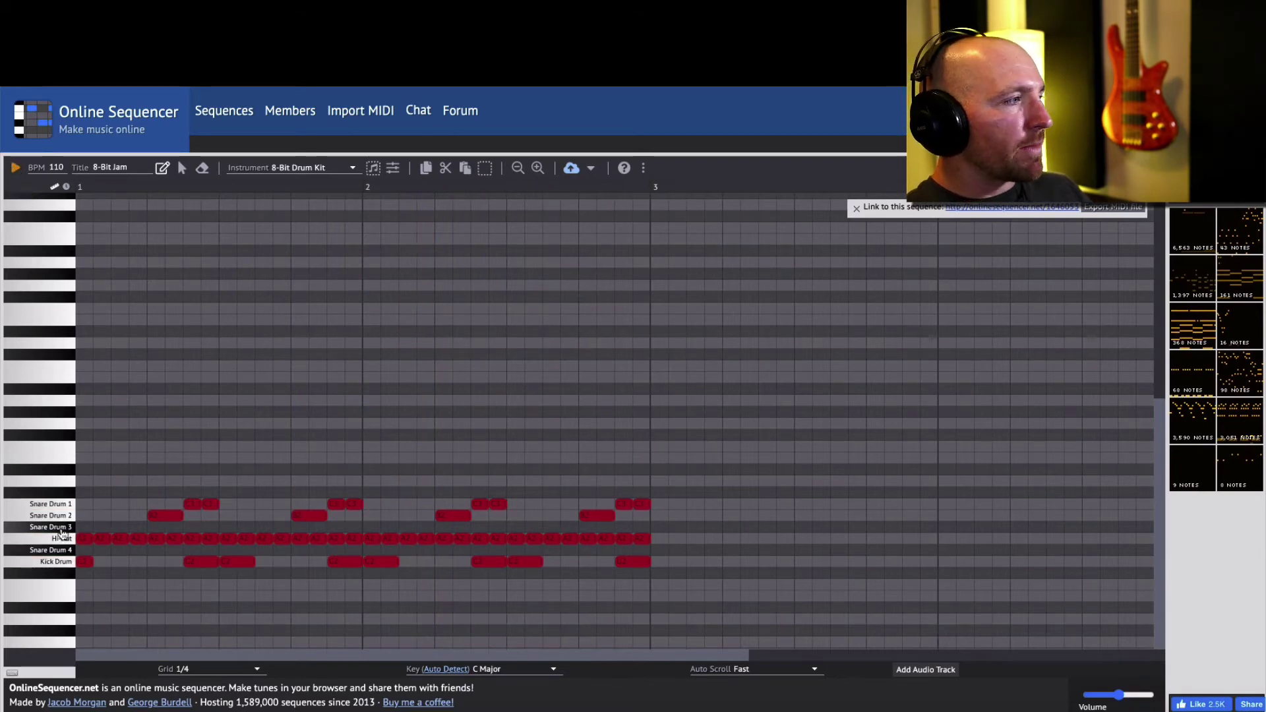
pyautogui.click(59, 551)
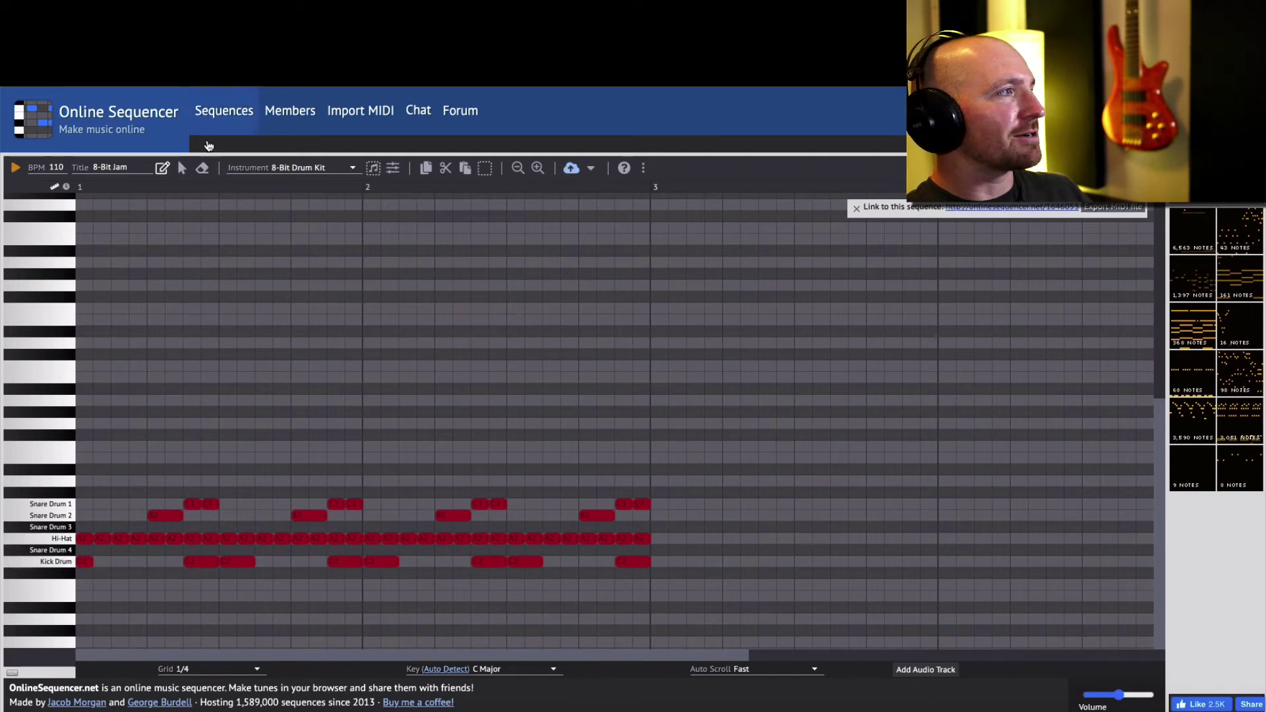
# Switch to 8-Bit Sine and place the opening melody notes from A#3 up through C#4 in bar 1.
pyautogui.click(355, 169)
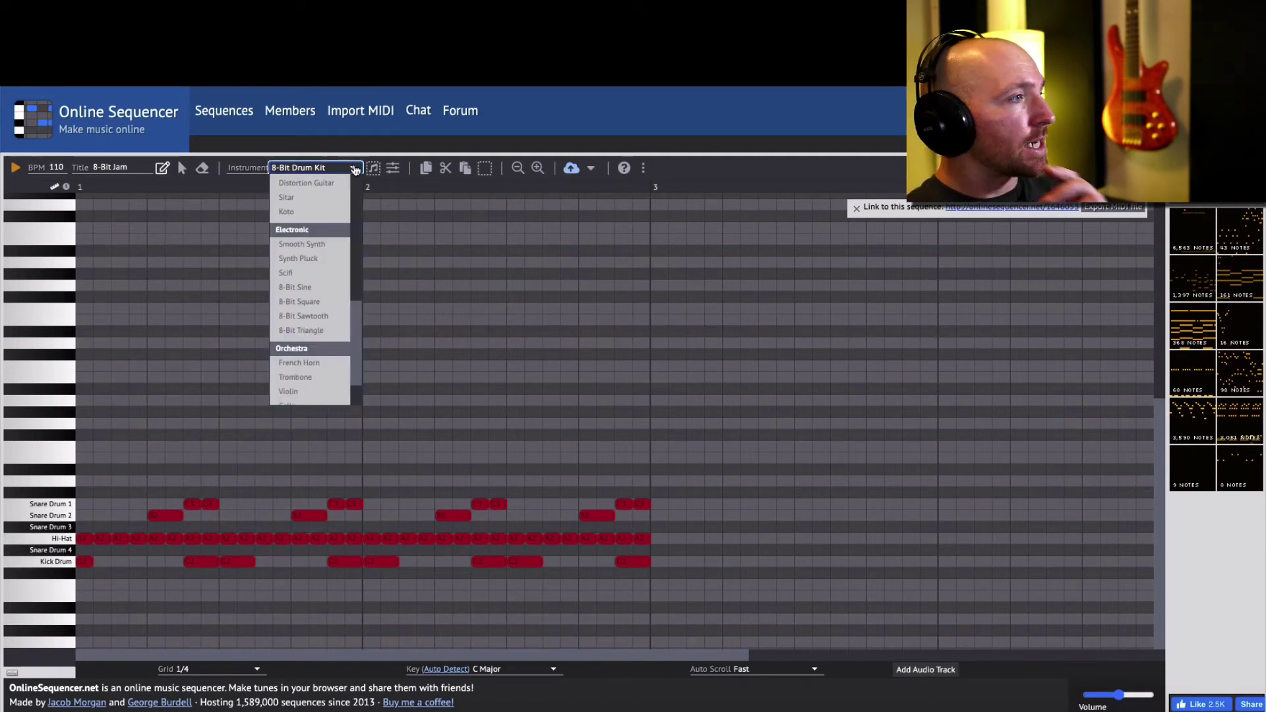
pyautogui.click(293, 290)
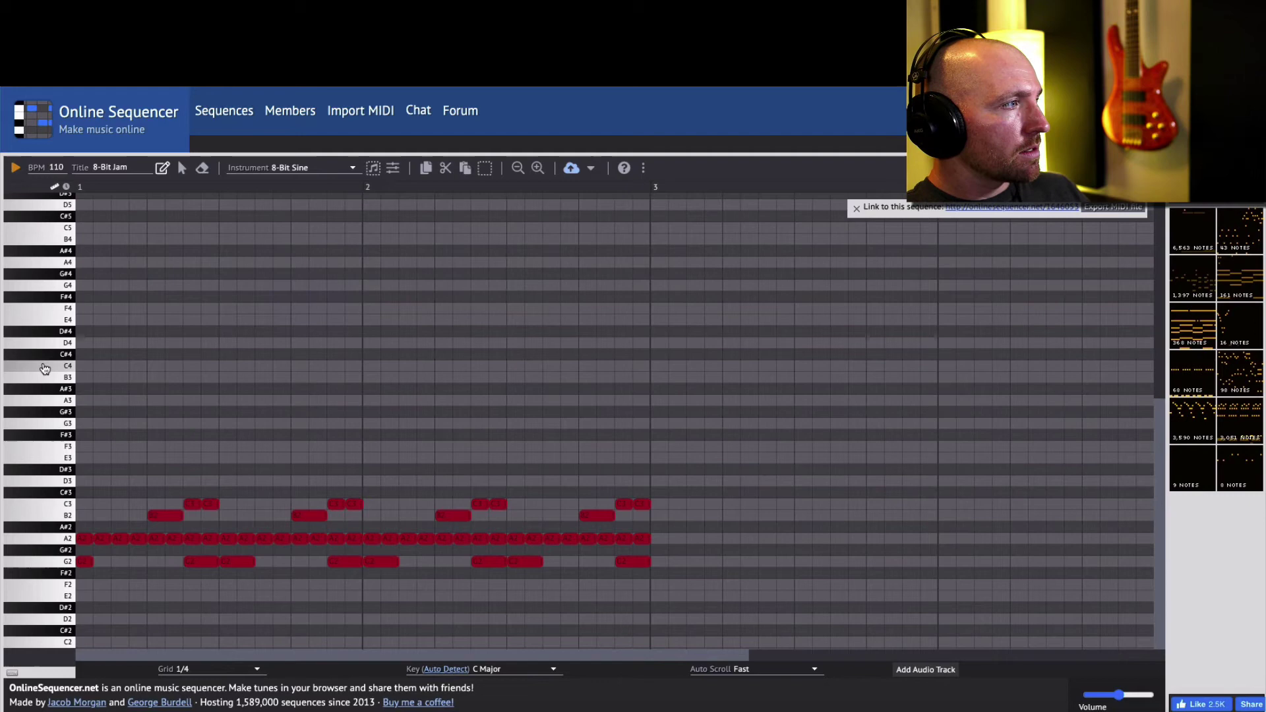
pyautogui.click(102, 388)
pyautogui.click(137, 366)
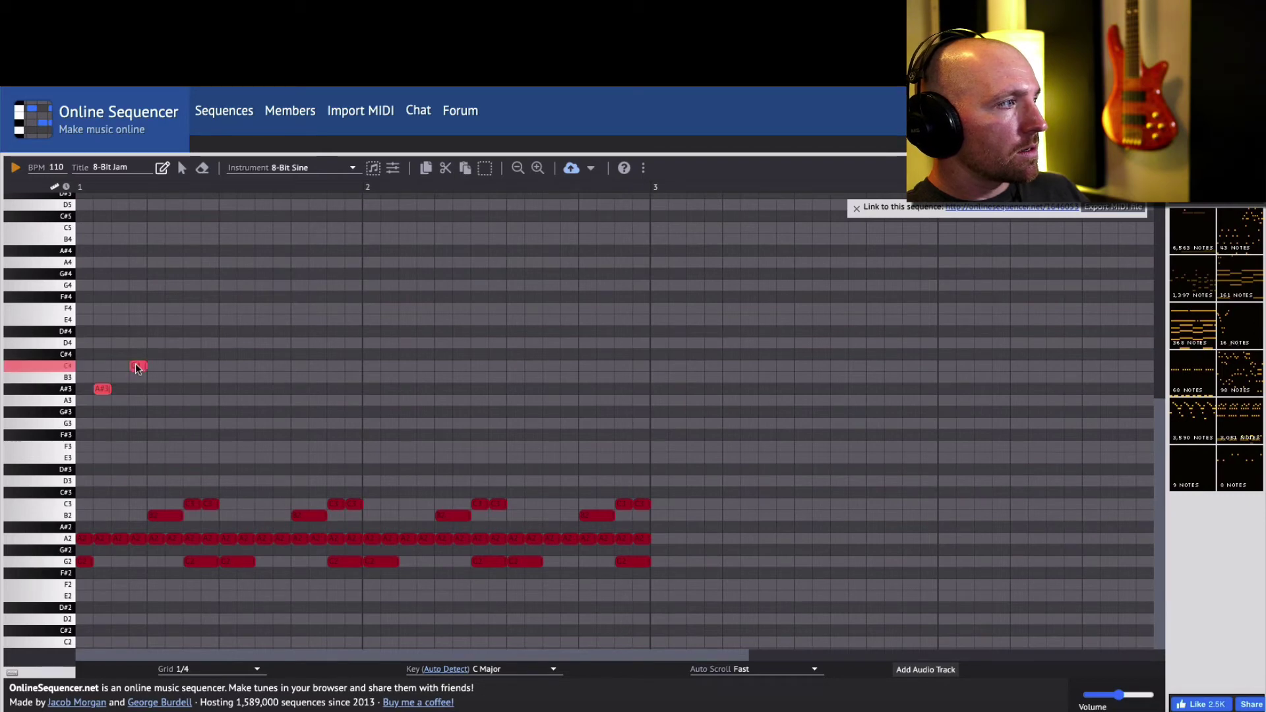
pyautogui.moveTo(137, 366); pyautogui.dragTo(156, 354)
pyautogui.click(174, 331)
pyautogui.click(228, 308)
# Add the remaining melody notes through bar 2, ending on E4 and F#4, then play it back.
pyautogui.click(318, 308)
pyautogui.click(372, 319)
pyautogui.click(408, 354)
pyautogui.click(462, 366)
pyautogui.click(591, 327)
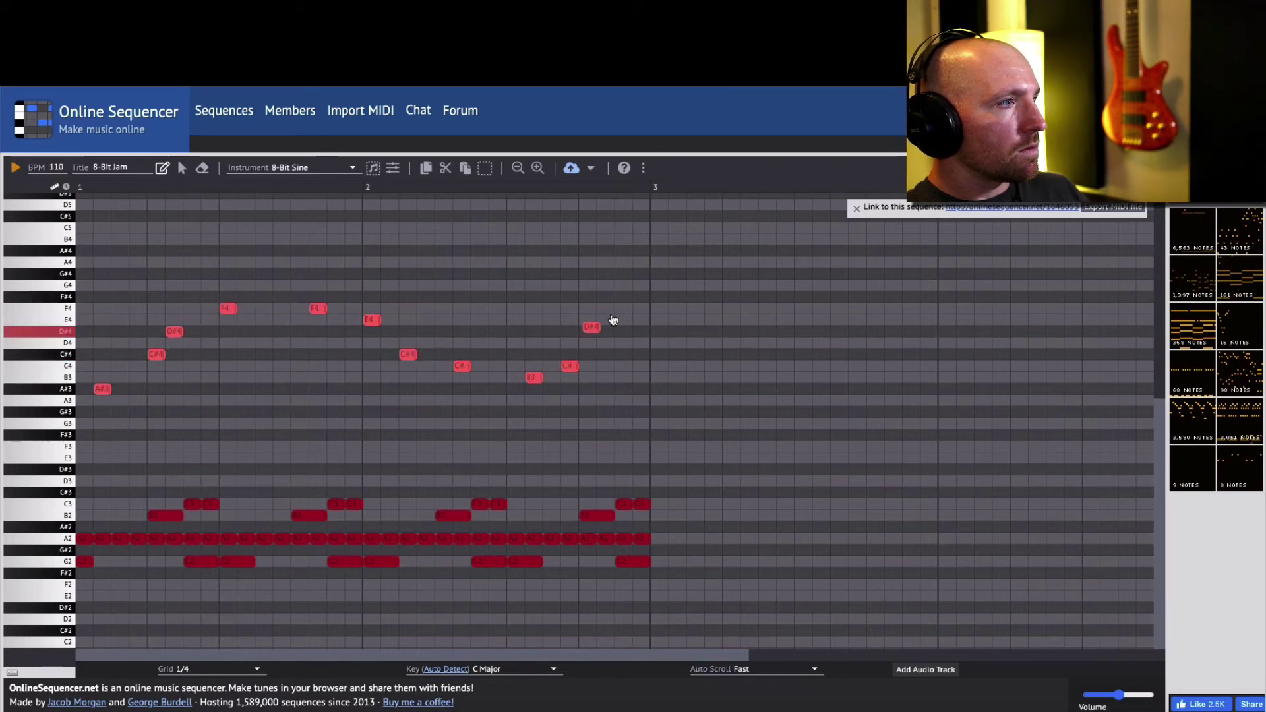
pyautogui.moveTo(613, 319); pyautogui.dragTo(610, 320)
pyautogui.click(639, 297)
pyautogui.click(16, 168)
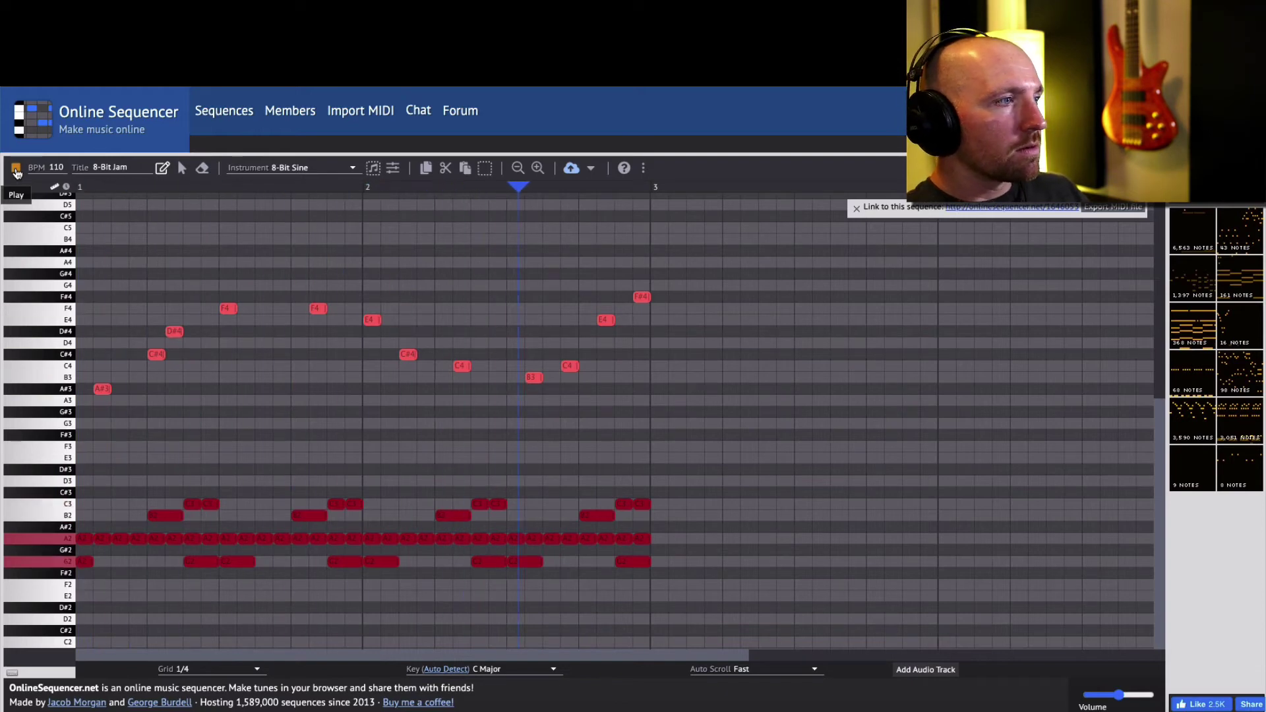
pyautogui.click(16, 169)
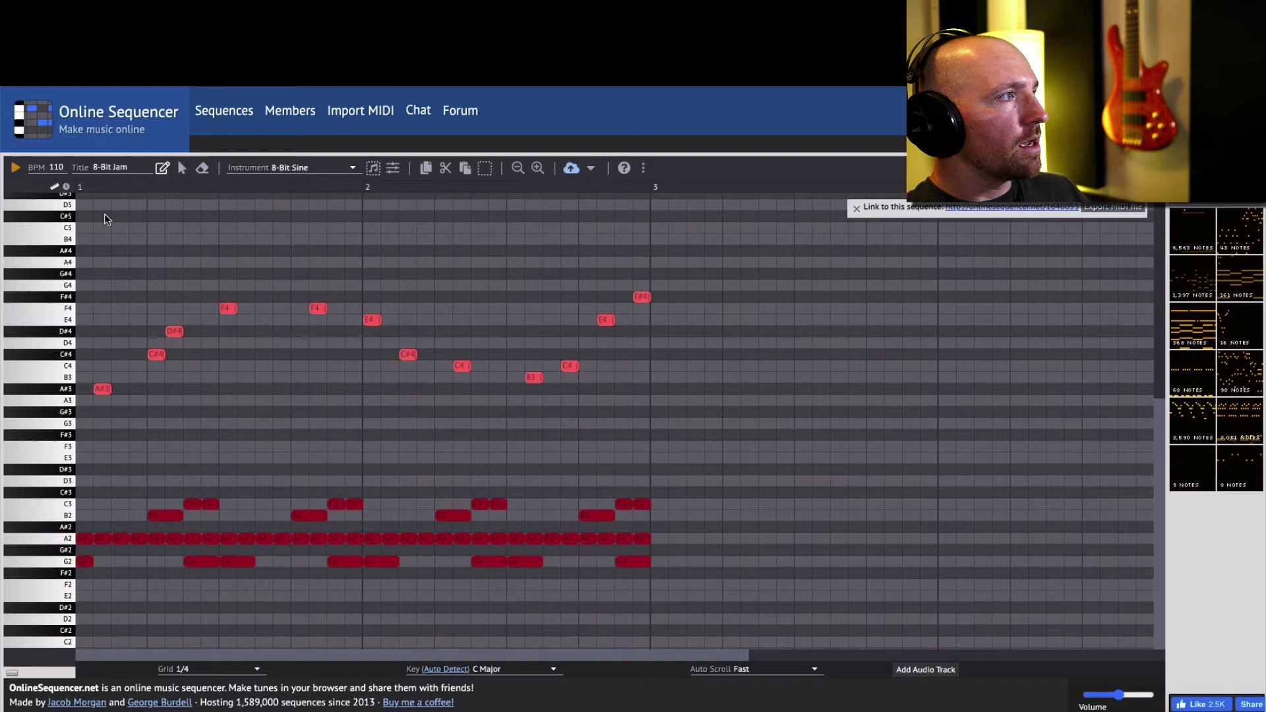
# Erase the old A#3 sine note and draw bar 1's melody: C#5, B4, A4, long G#4, A4, A#4, C5.
pyautogui.click(101, 389)
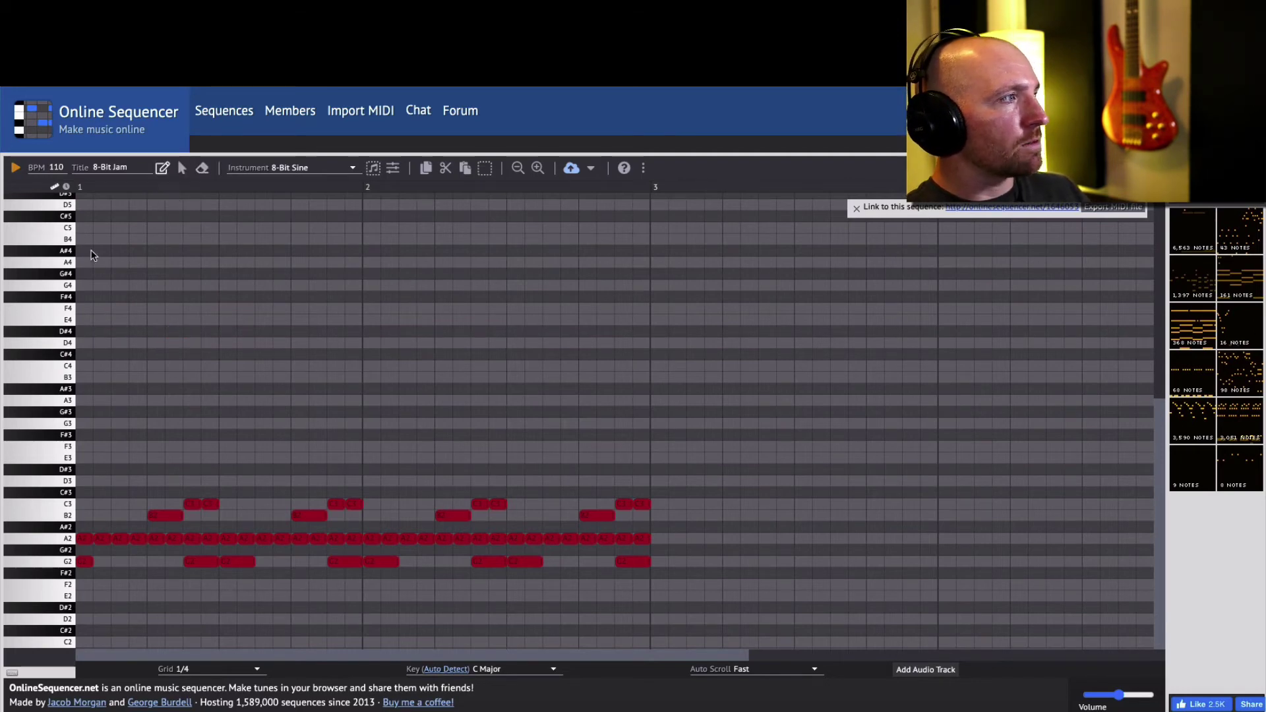
pyautogui.click(84, 216)
pyautogui.click(120, 239)
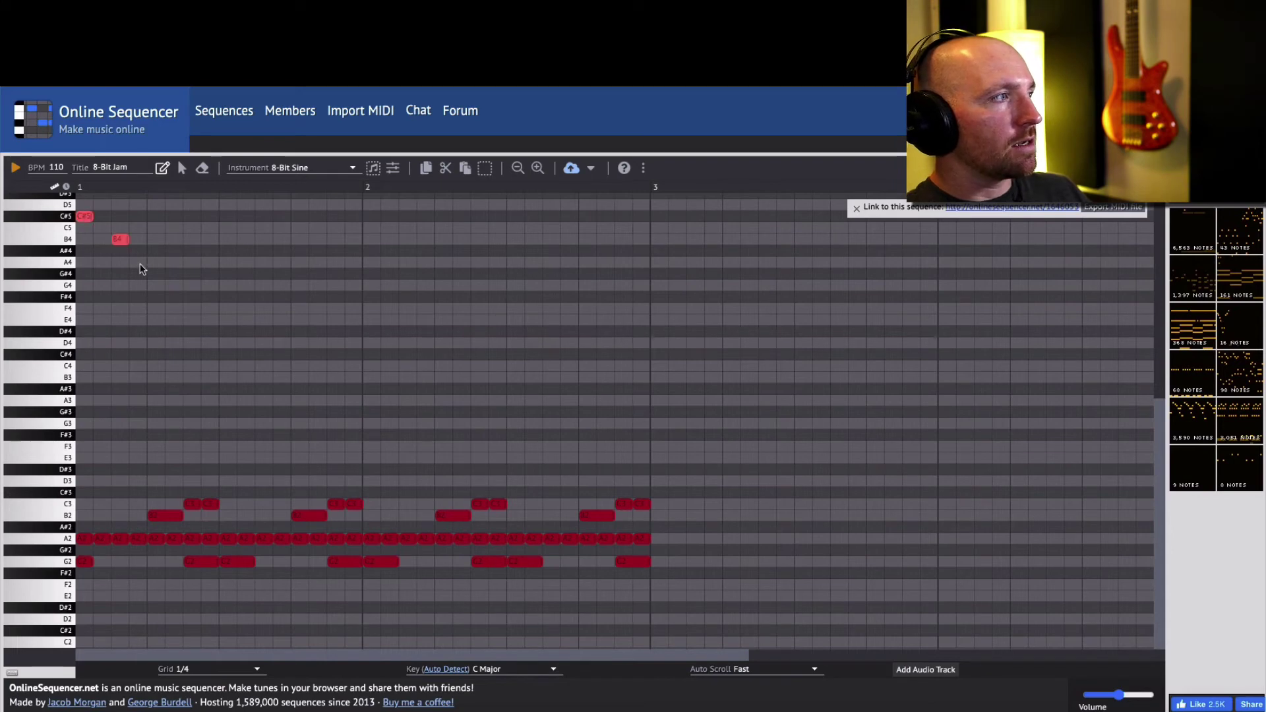
pyautogui.click(138, 262)
pyautogui.click(174, 273)
pyautogui.moveTo(181, 277); pyautogui.dragTo(200, 274)
pyautogui.click(227, 262)
pyautogui.click(228, 250)
pyautogui.click(264, 228)
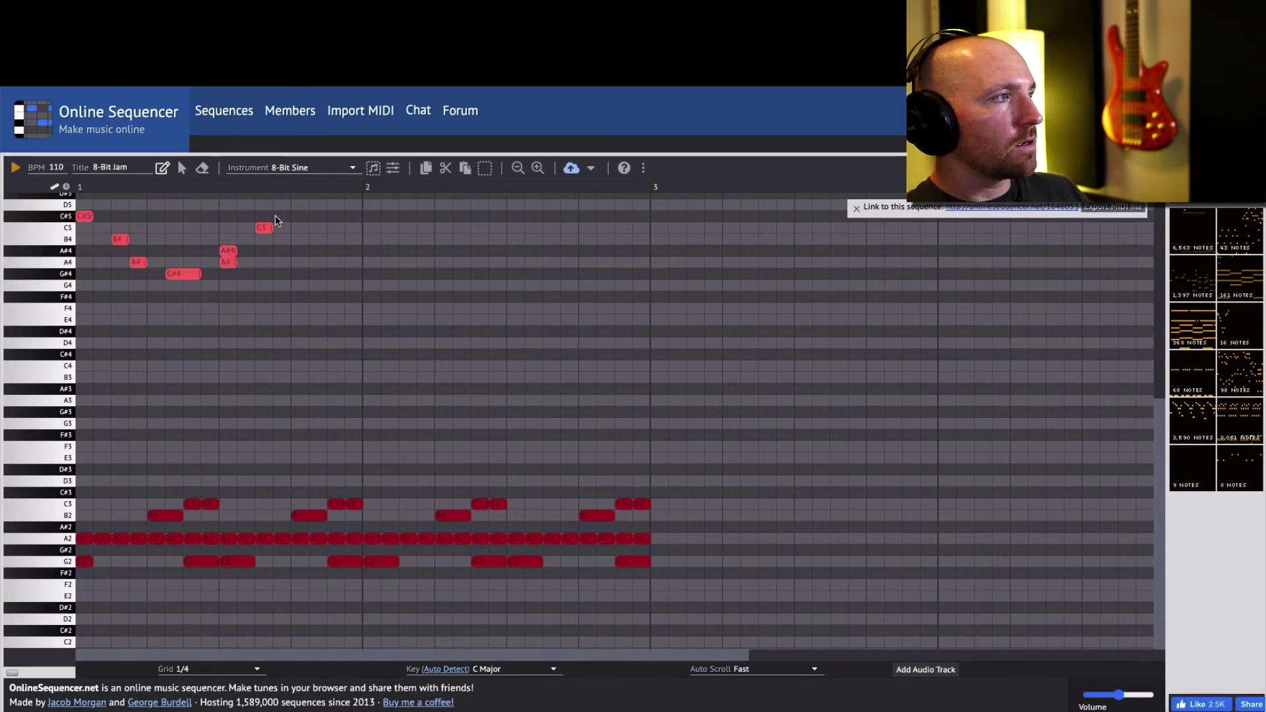
# Draw bar 2's melody C5, A#4, G4, G4, G#4, A#4, B4, C5, then play the loop.
pyautogui.click(353, 228)
pyautogui.click(372, 250)
pyautogui.click(425, 285)
pyautogui.click(461, 285)
pyautogui.click(516, 274)
pyautogui.click(552, 251)
pyautogui.click(568, 239)
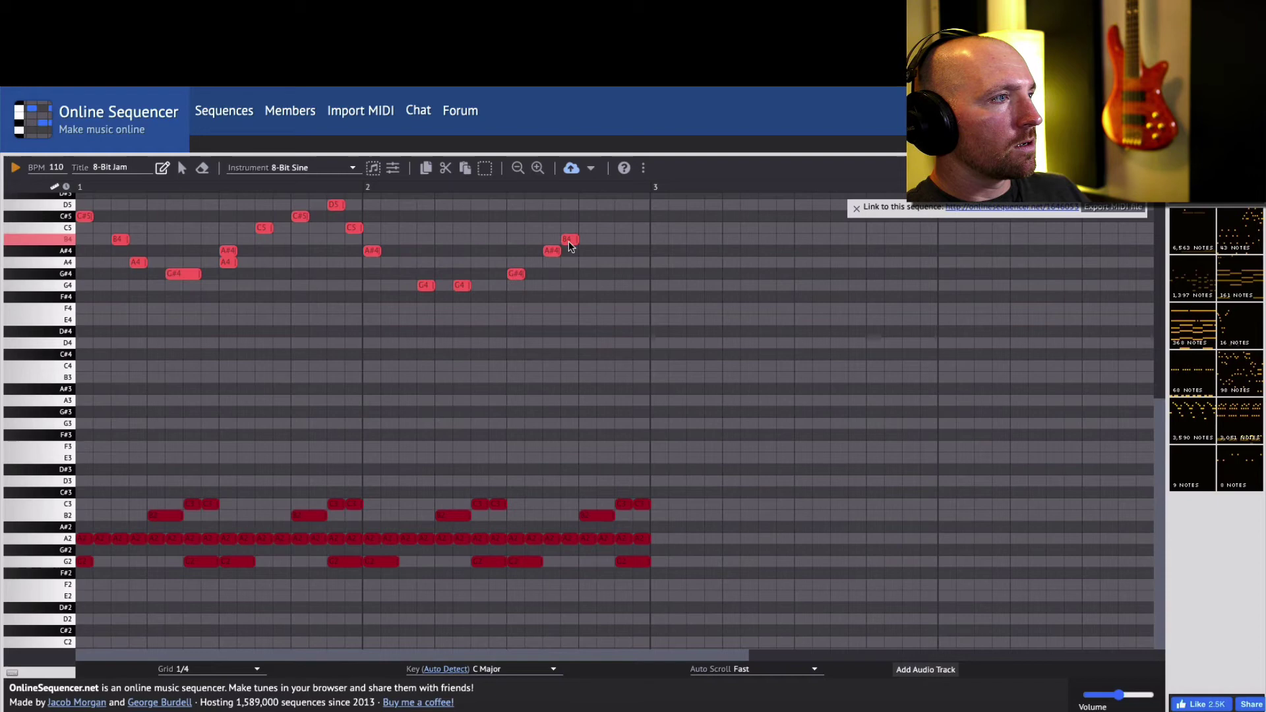
pyautogui.moveTo(568, 240); pyautogui.dragTo(586, 239)
pyautogui.click(623, 228)
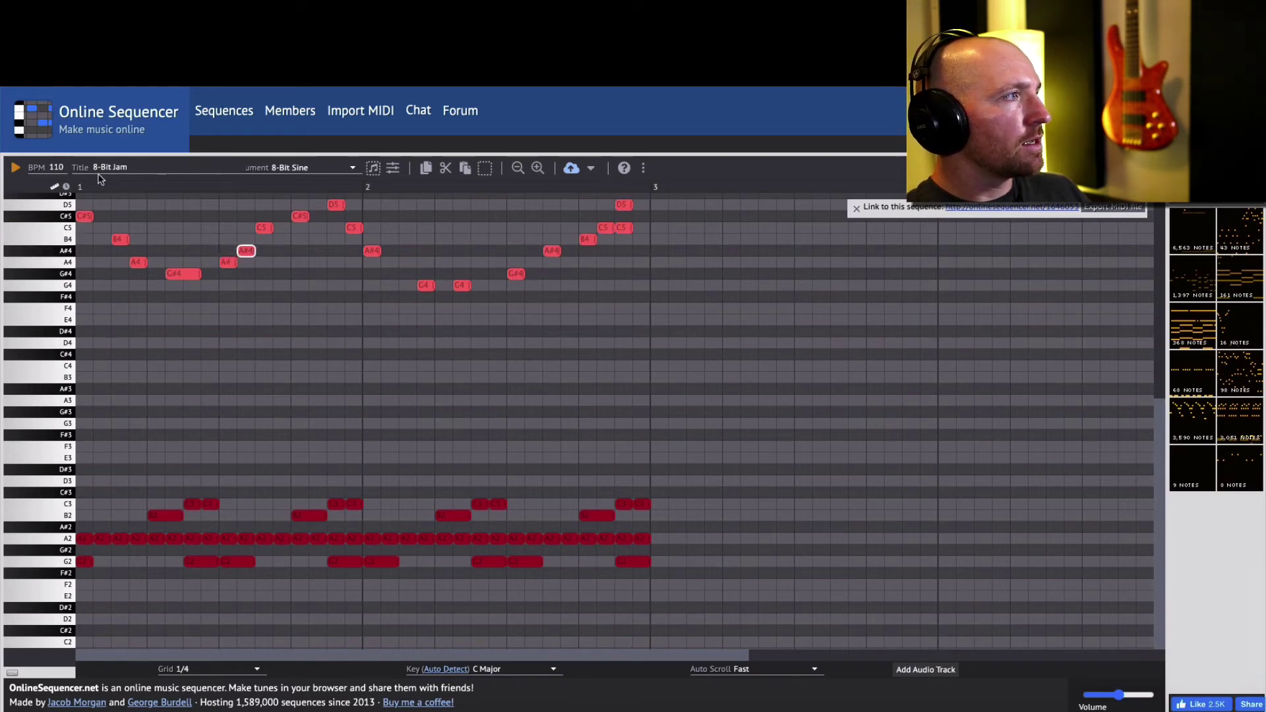
pyautogui.click(14, 168)
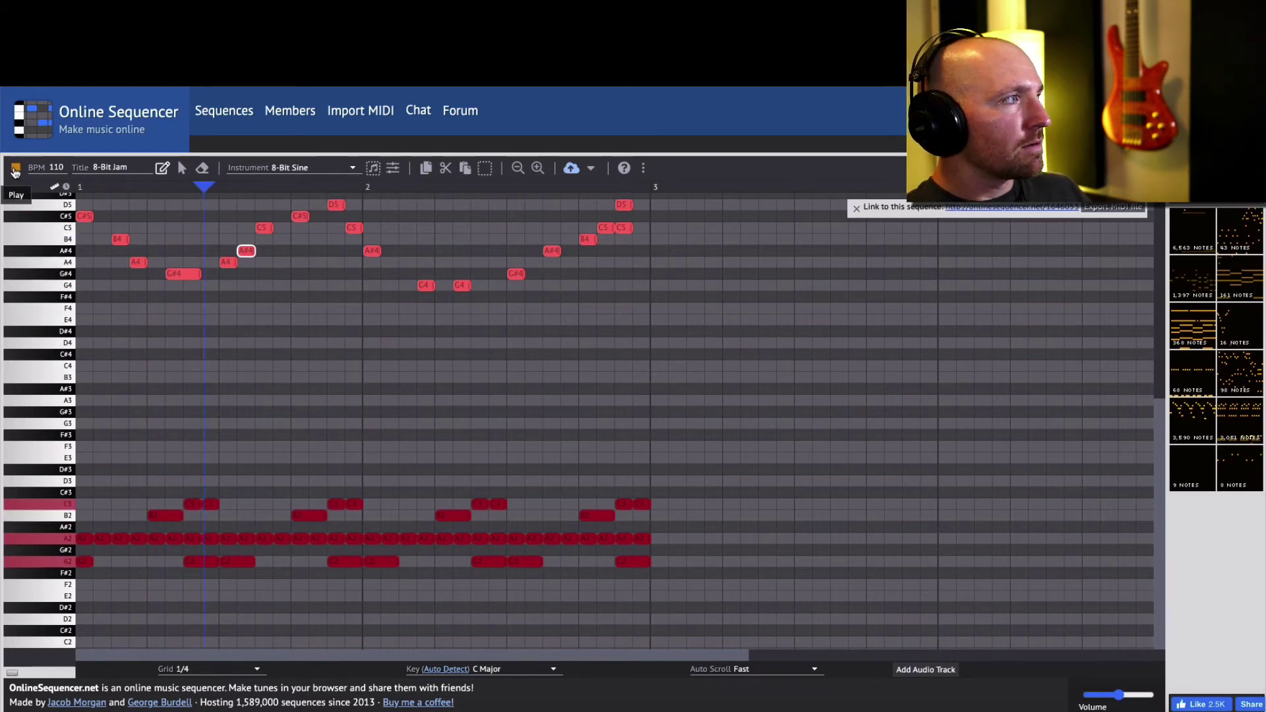
# Stop playback, switch the instrument to 8-Bit Square, and audition the B3 and C4 pitches.
pyautogui.click(14, 170)
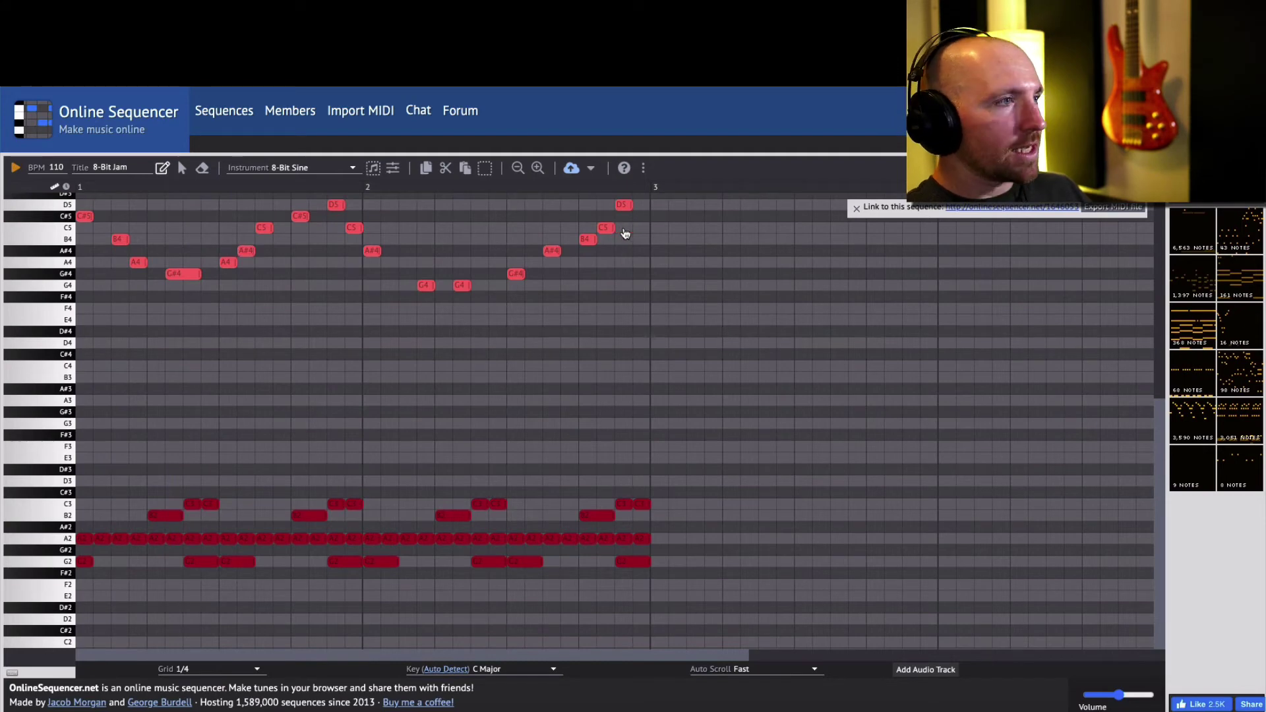
pyautogui.click(356, 169)
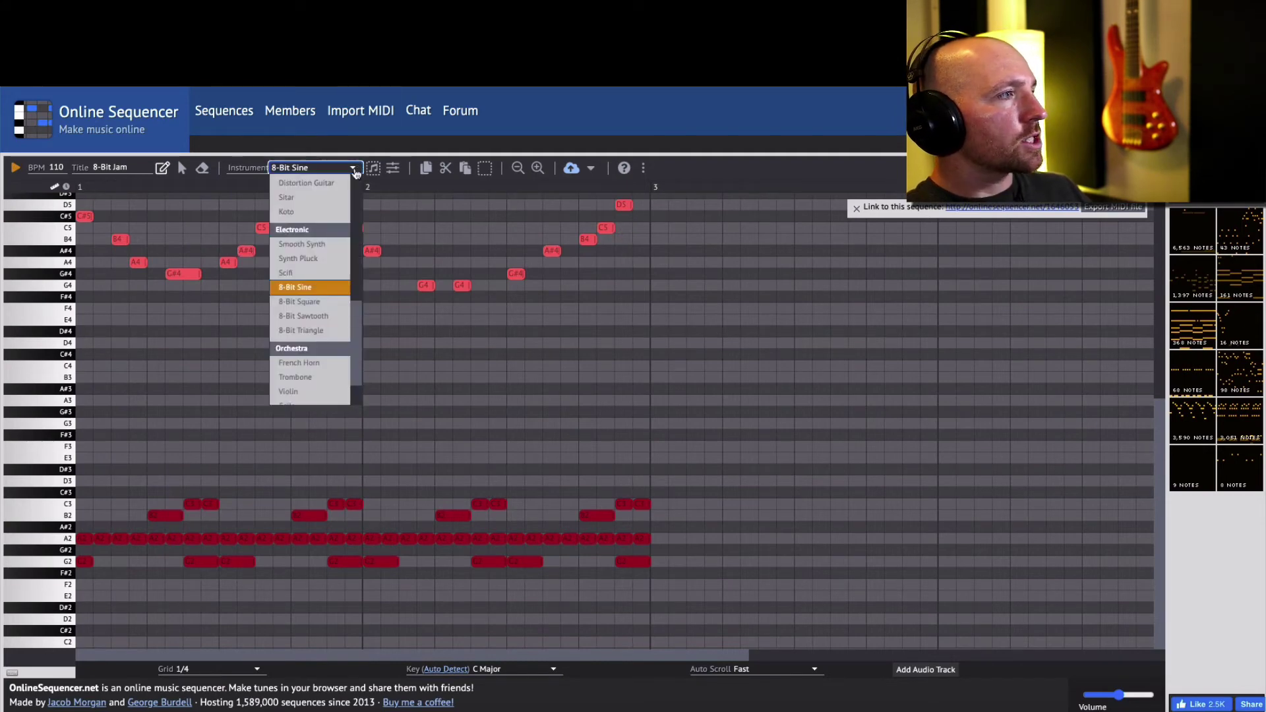
pyautogui.click(313, 304)
pyautogui.click(53, 377)
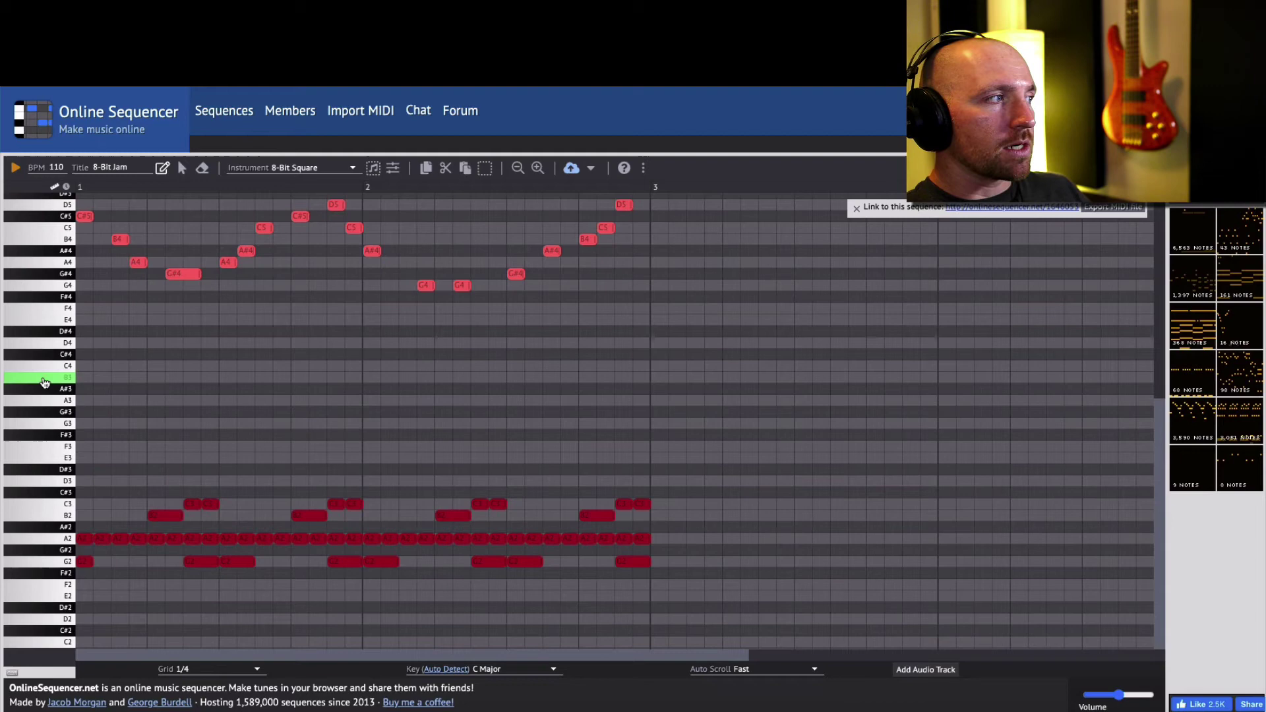
pyautogui.click(61, 366)
pyautogui.click(58, 377)
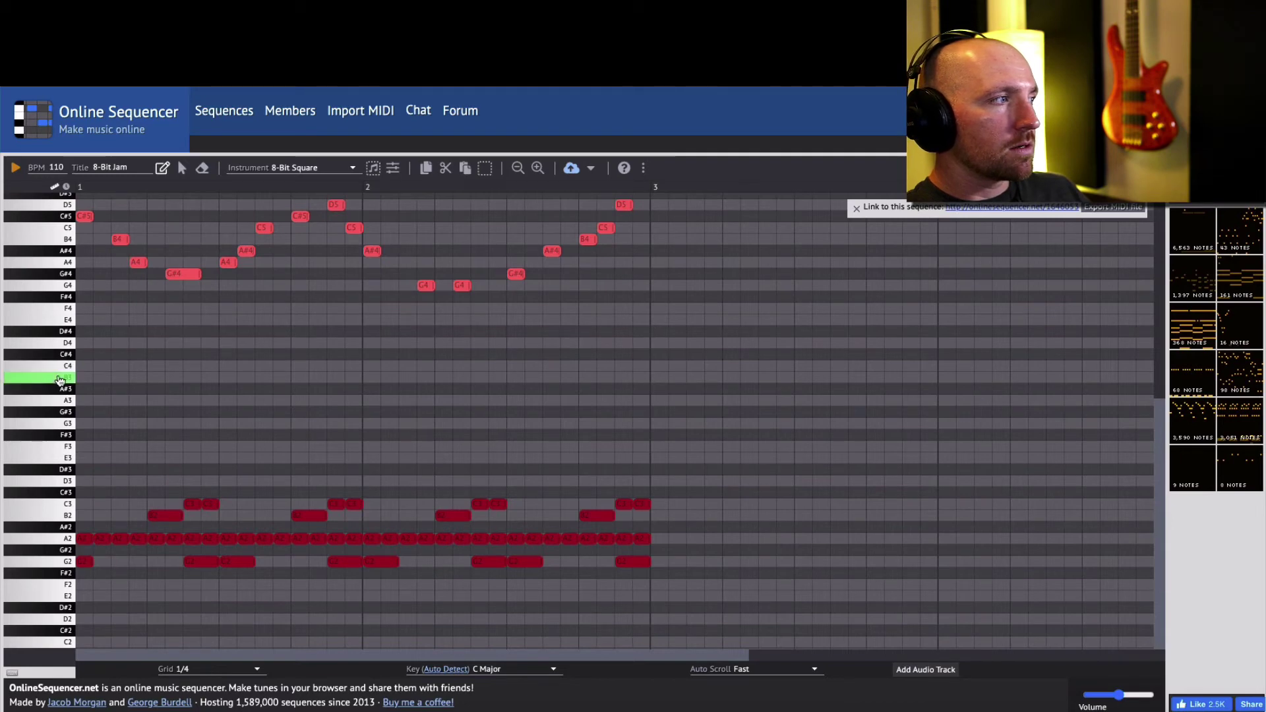
pyautogui.click(61, 366)
pyautogui.click(59, 377)
pyautogui.click(66, 367)
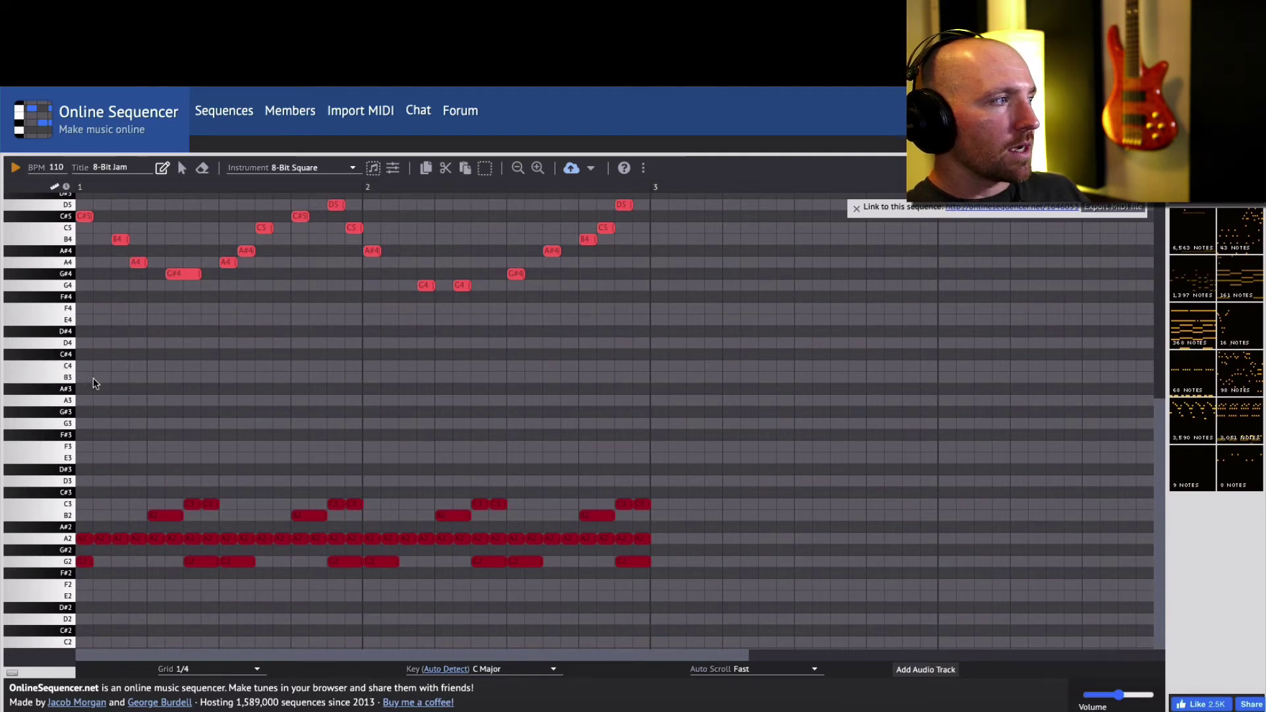
# Place alternating B3/C4 note groups across both bars, then play and stop the loop.
pyautogui.click(85, 377)
pyautogui.click(102, 366)
pyautogui.click(120, 377)
pyautogui.click(138, 366)
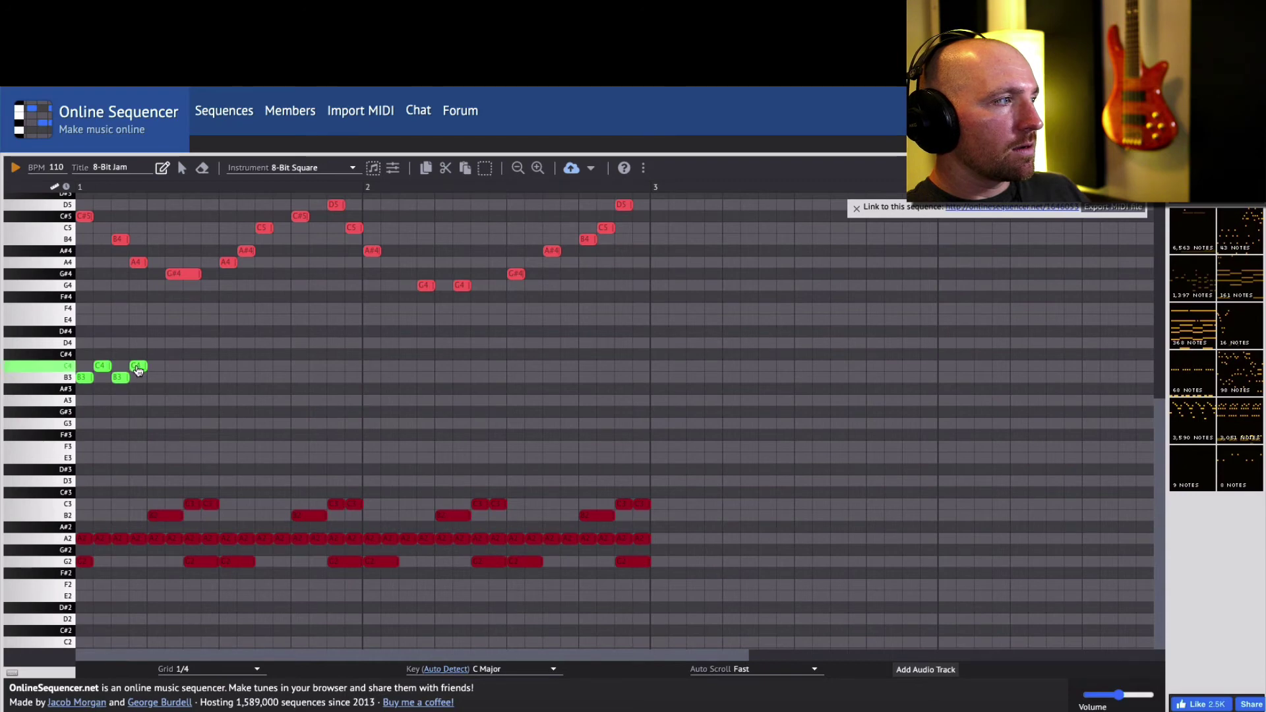
pyautogui.click(227, 377)
pyautogui.click(245, 366)
pyautogui.click(264, 377)
pyautogui.click(281, 366)
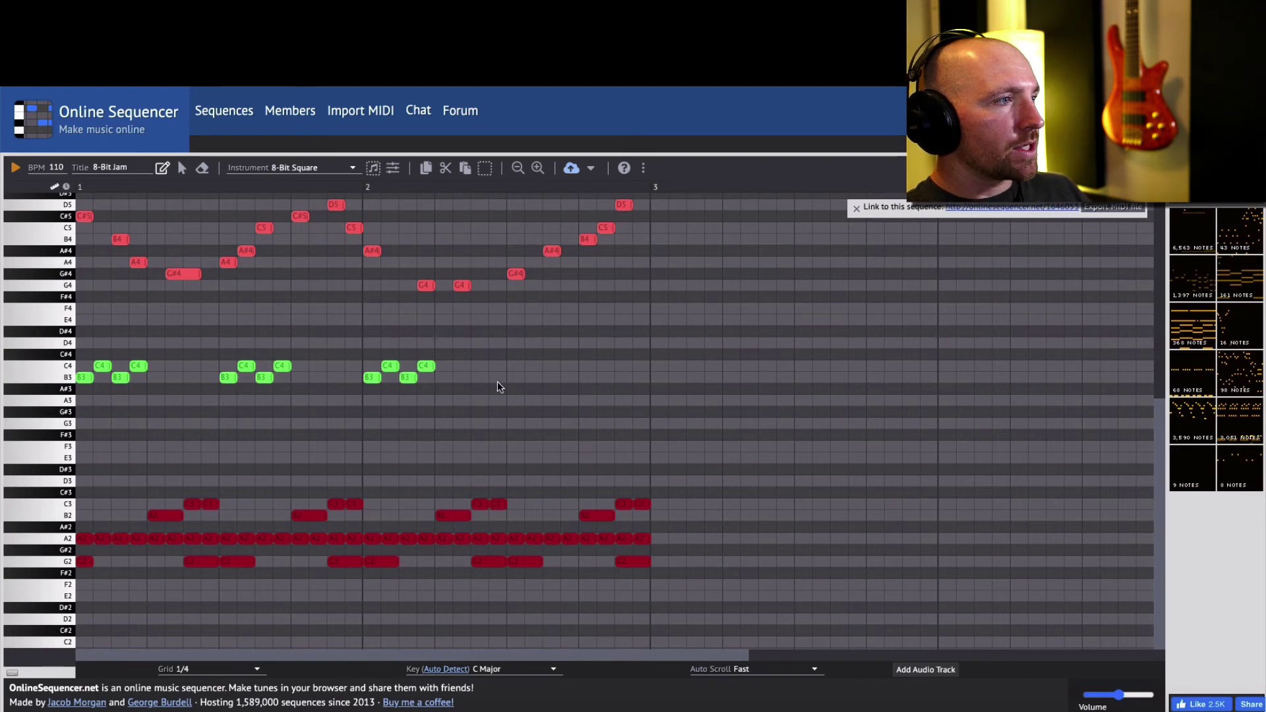
pyautogui.click(569, 366)
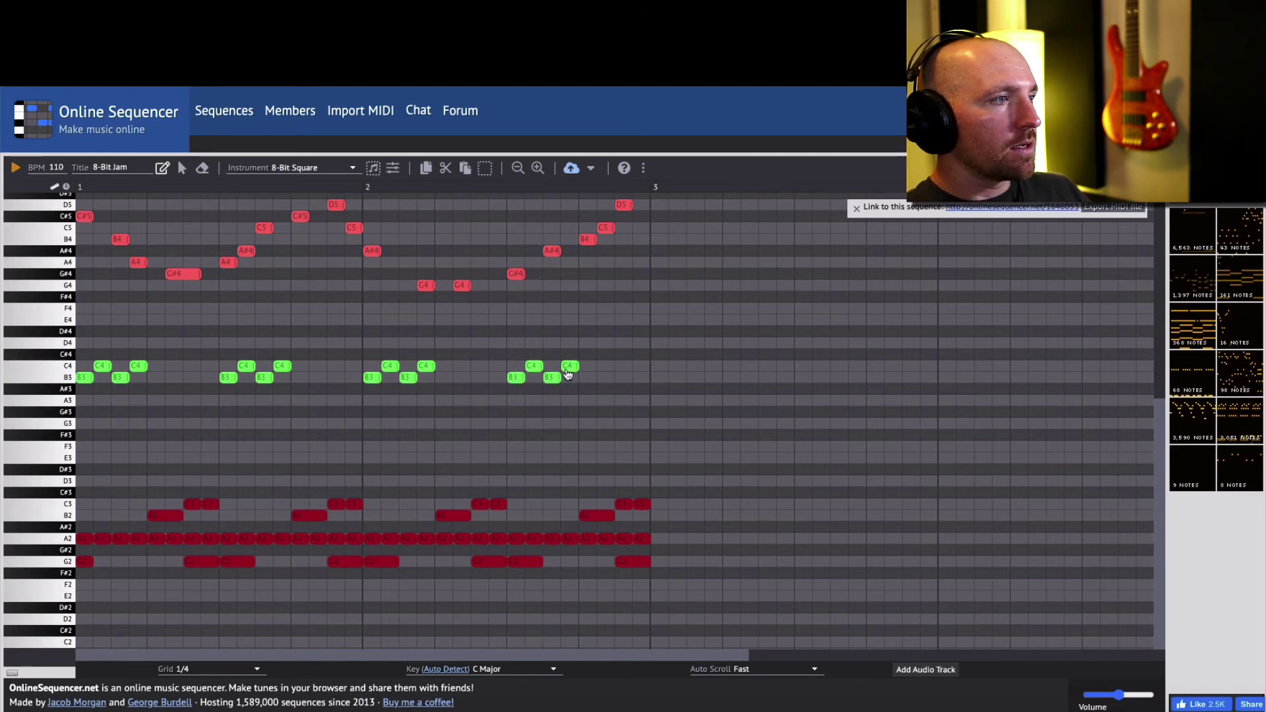
pyautogui.click(15, 168)
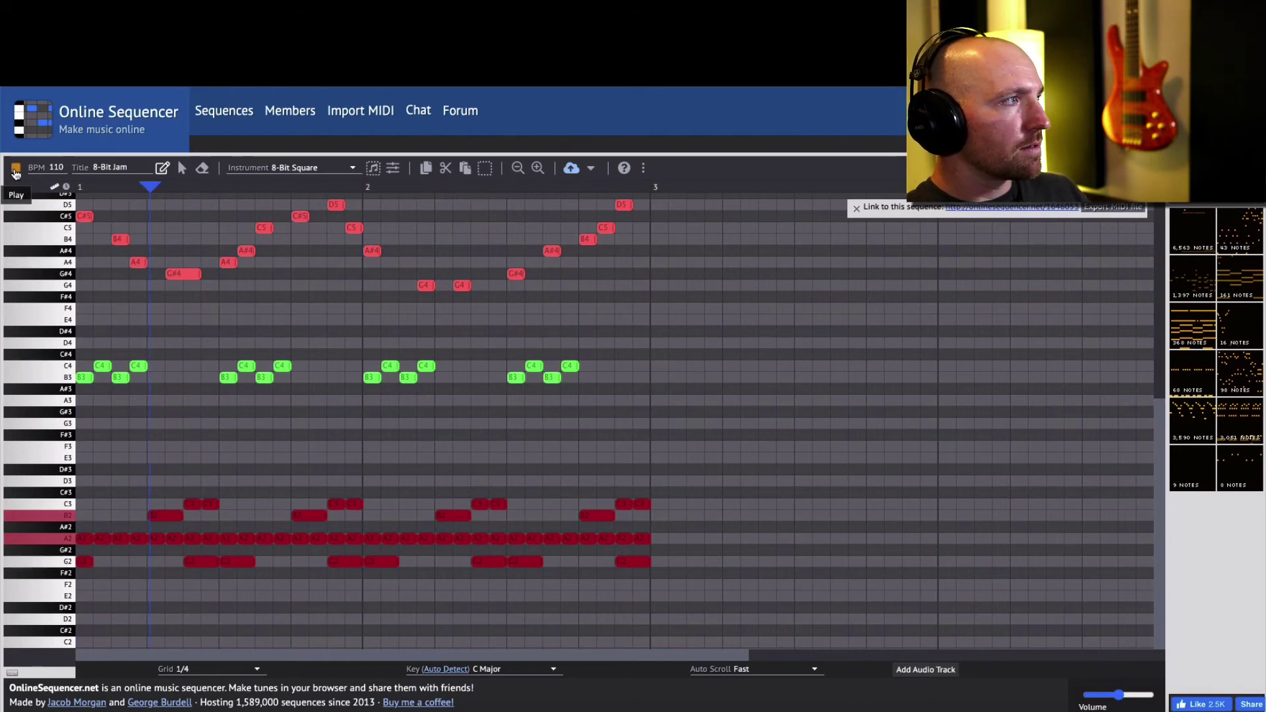
pyautogui.click(15, 168)
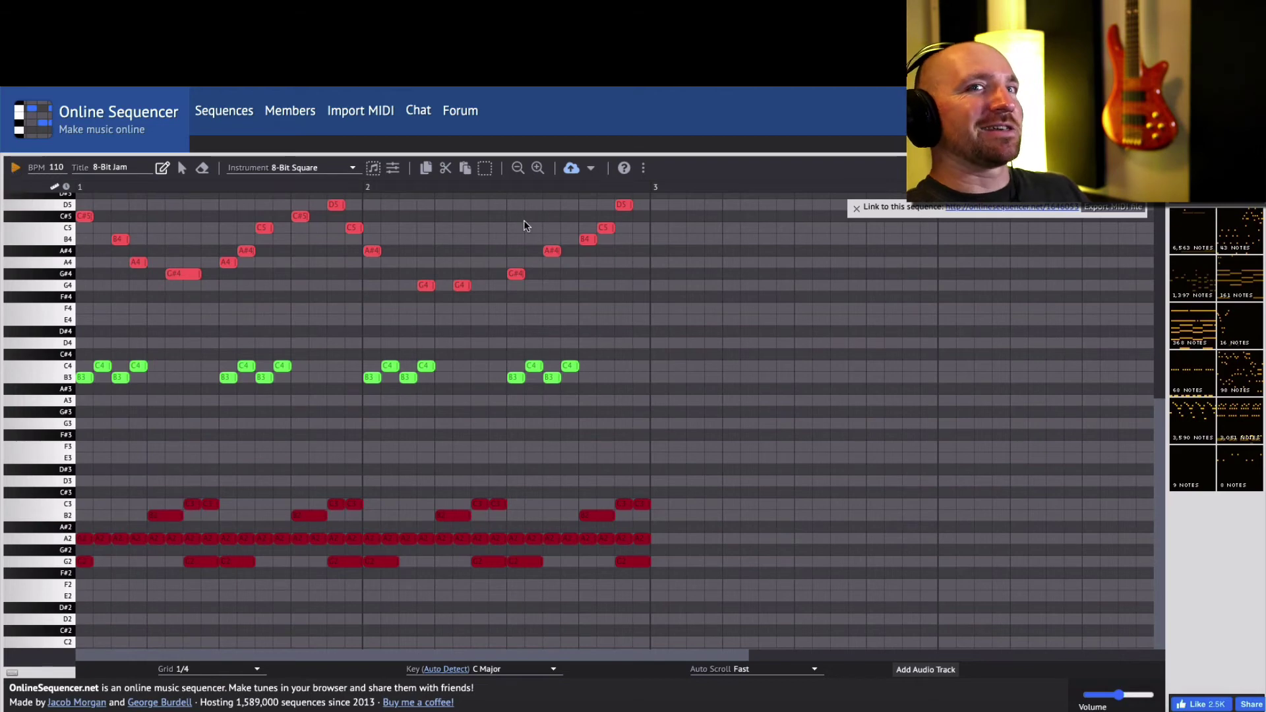
# Switch the instrument to 8-Bit Sawtooth and audition pitches from B2 up to G4.
pyautogui.click(333, 167)
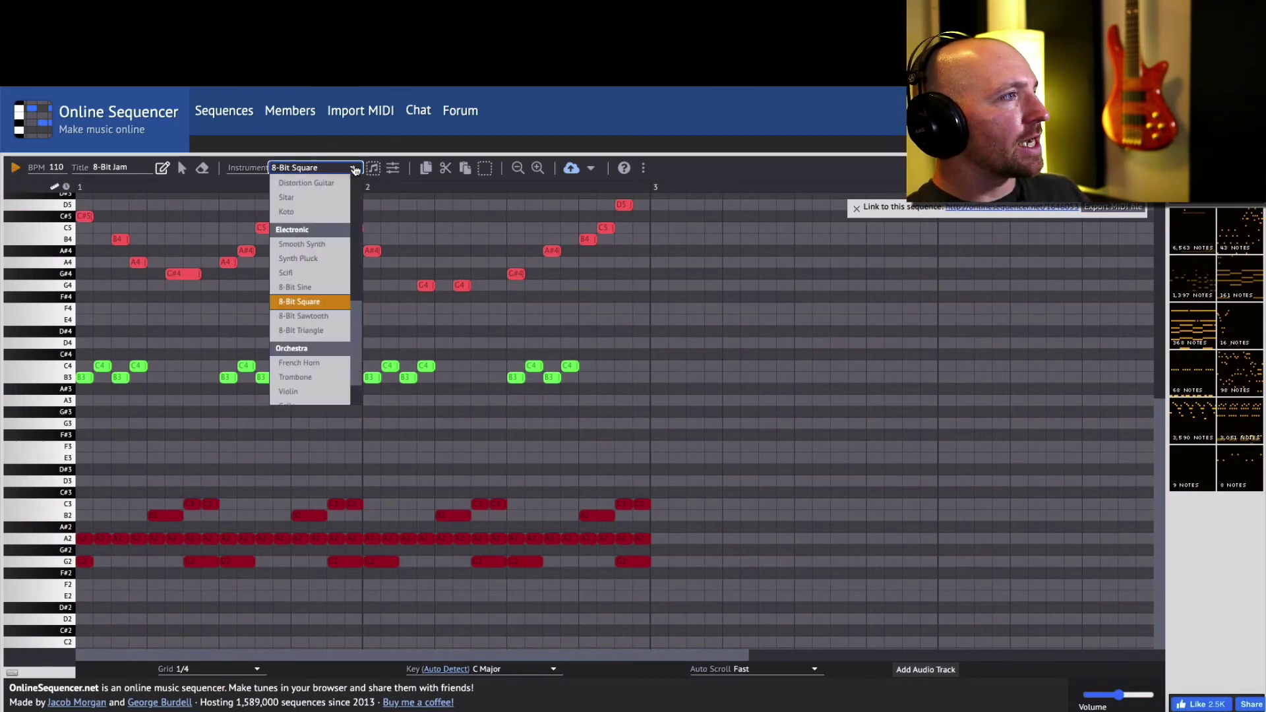
pyautogui.click(290, 317)
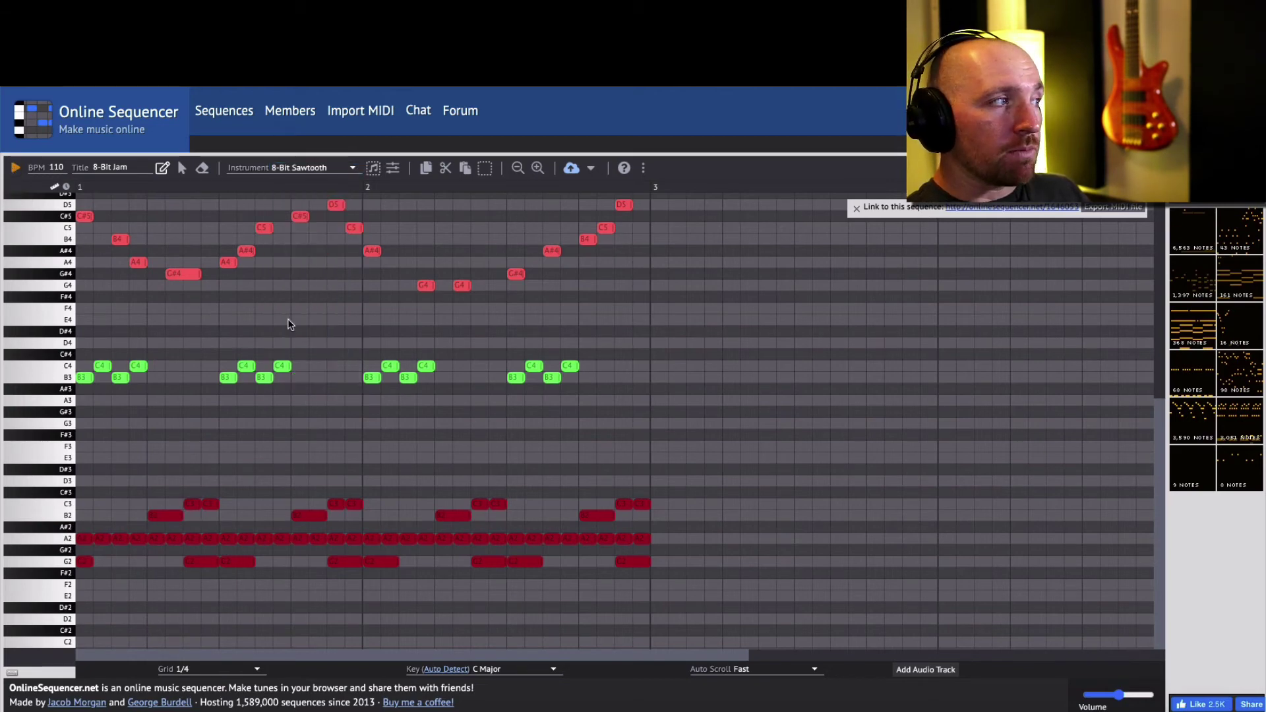
pyautogui.moveTo(41, 344)
pyautogui.mouseDown()
pyautogui.moveTo(40, 264)
pyautogui.moveTo(58, 232)
pyautogui.moveTo(48, 362)
pyautogui.moveTo(60, 457)
pyautogui.mouseUp()
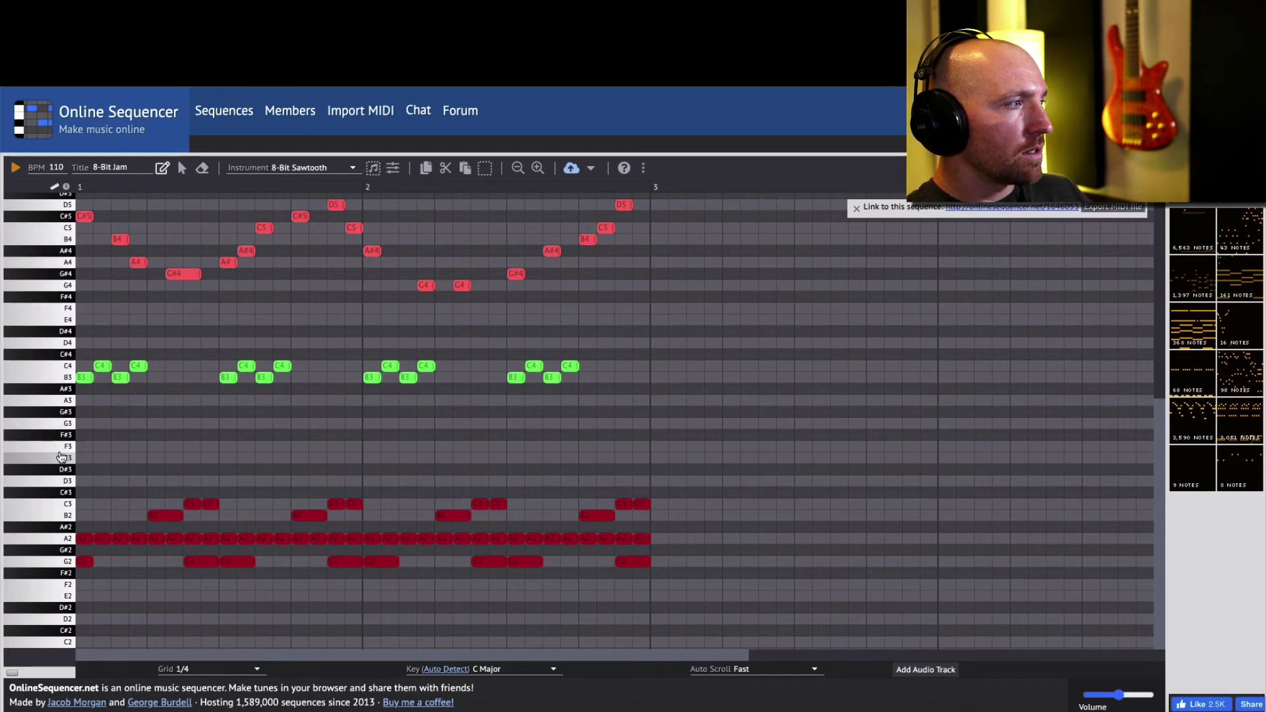
pyautogui.click(61, 518)
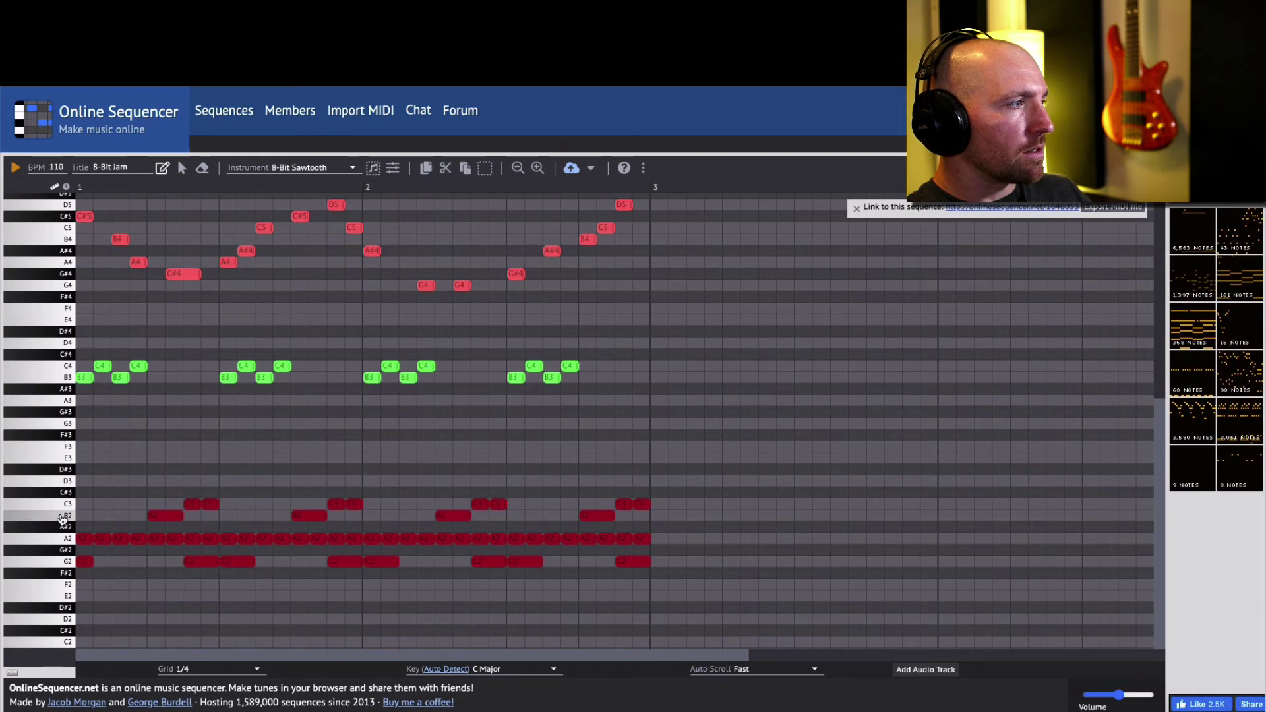
# Place a syncopated run of F#3 sawtooth notes through bar 1.
pyautogui.click(80, 435)
pyautogui.click(96, 435)
pyautogui.click(135, 435)
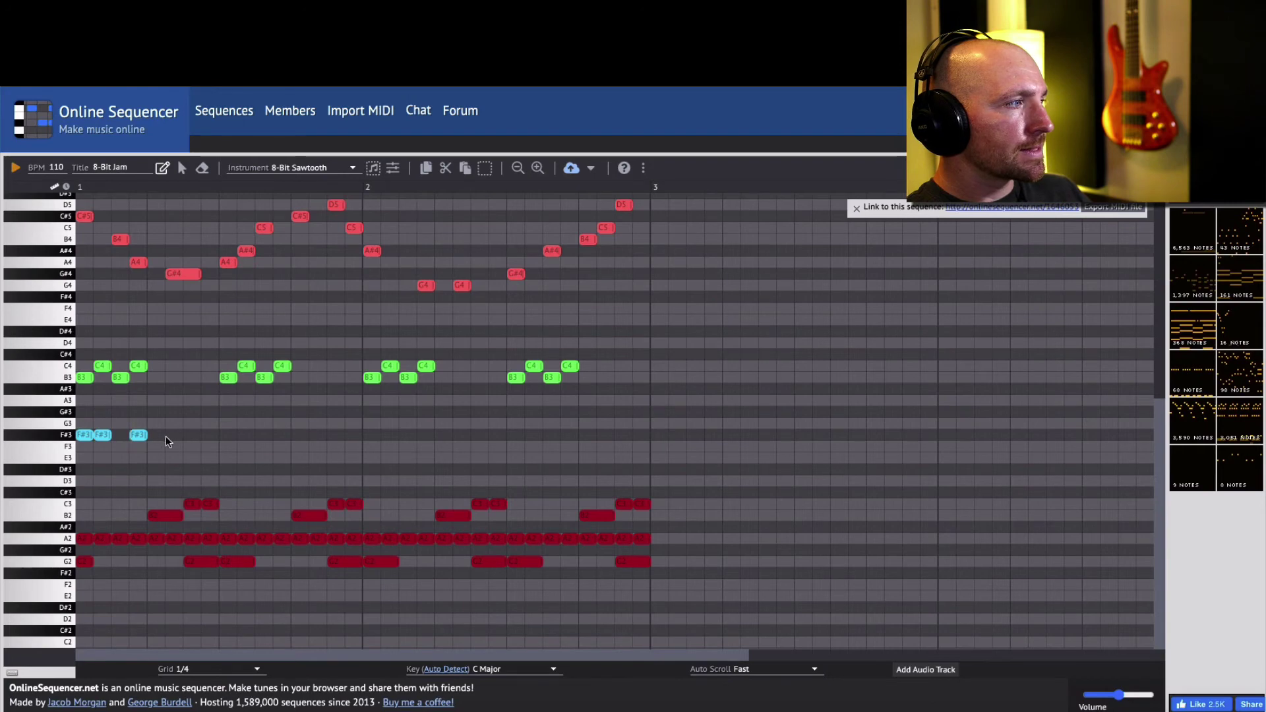
pyautogui.click(191, 435)
pyautogui.click(209, 435)
pyautogui.click(228, 435)
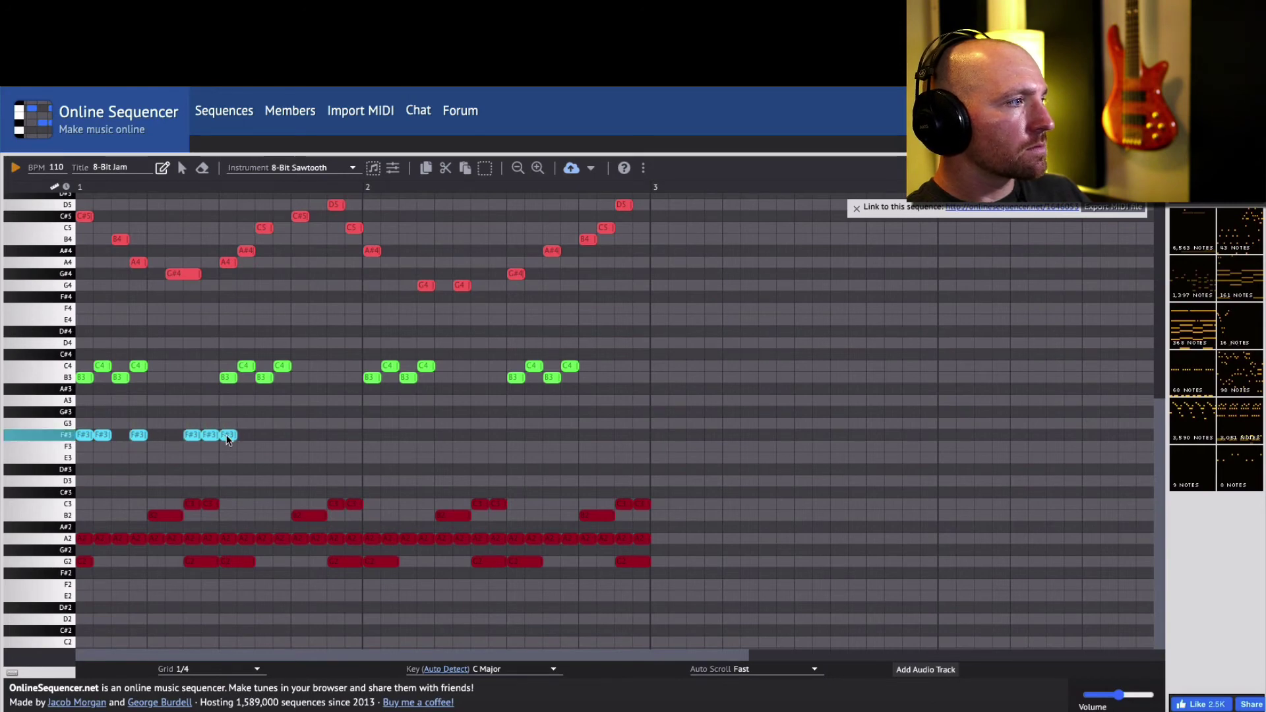
pyautogui.click(245, 435)
pyautogui.click(282, 435)
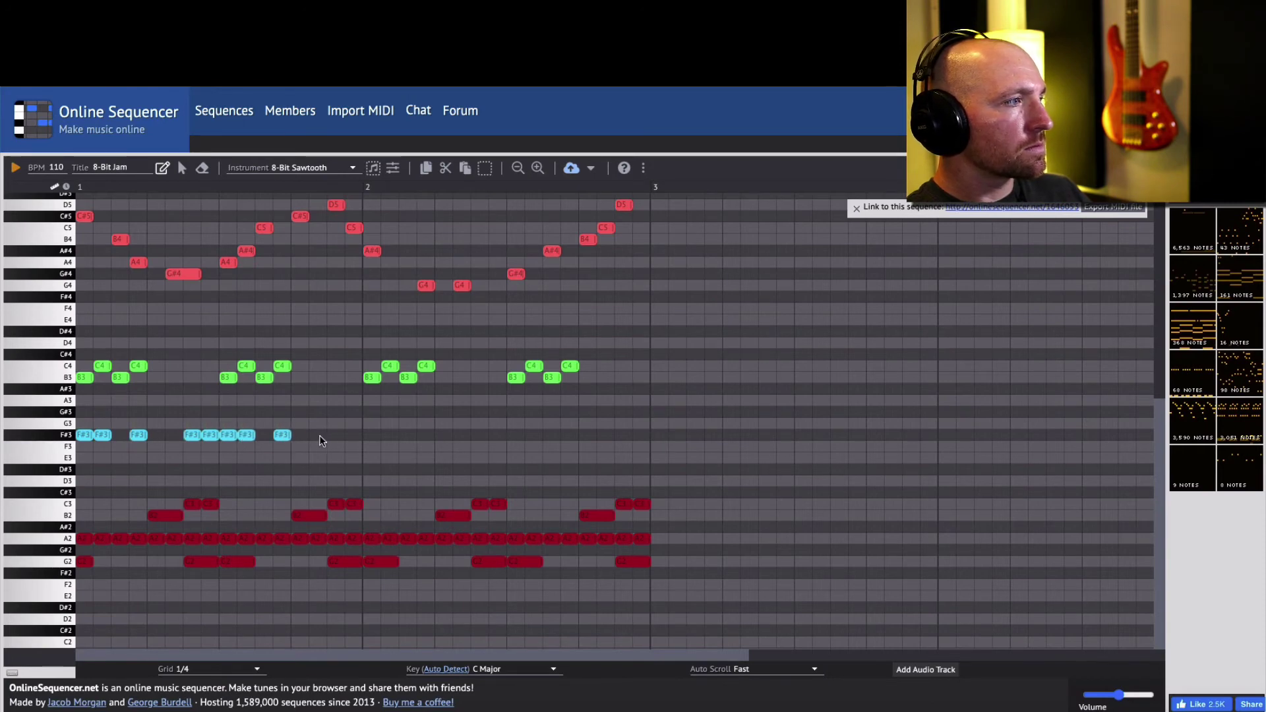
pyautogui.click(336, 435)
pyautogui.click(353, 435)
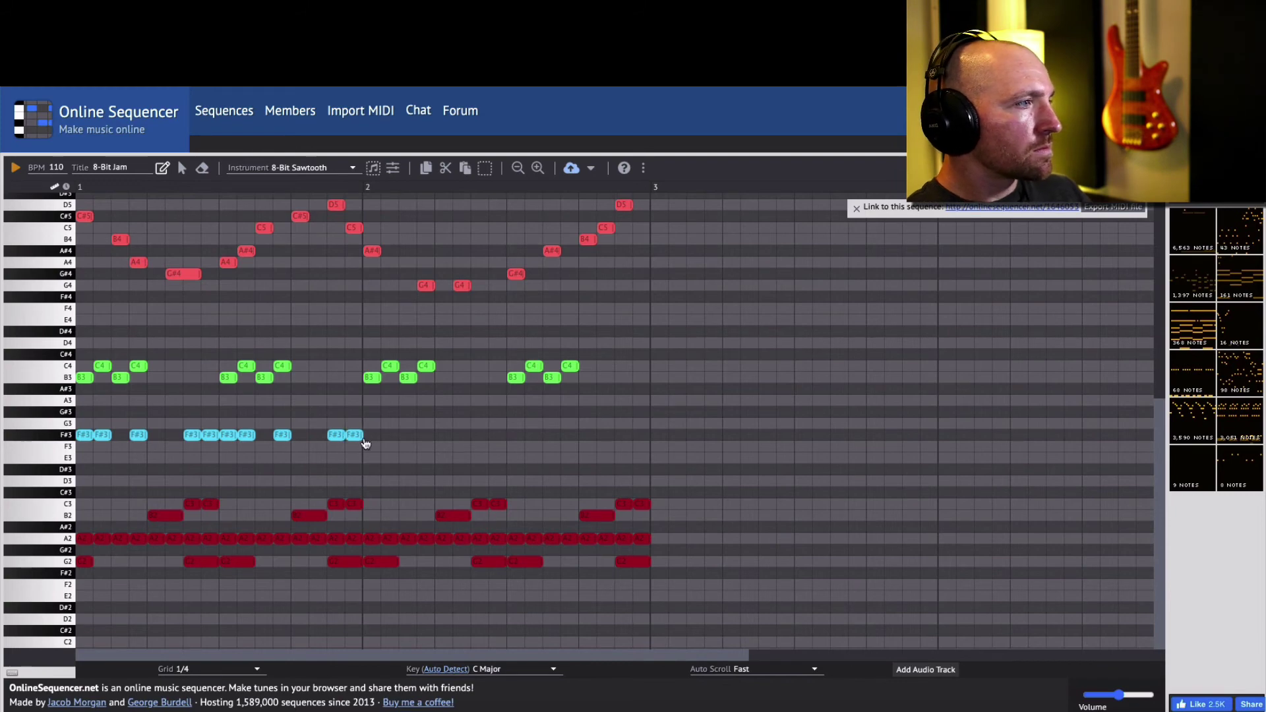
pyautogui.moveTo(378, 436); pyautogui.dragTo(386, 436)
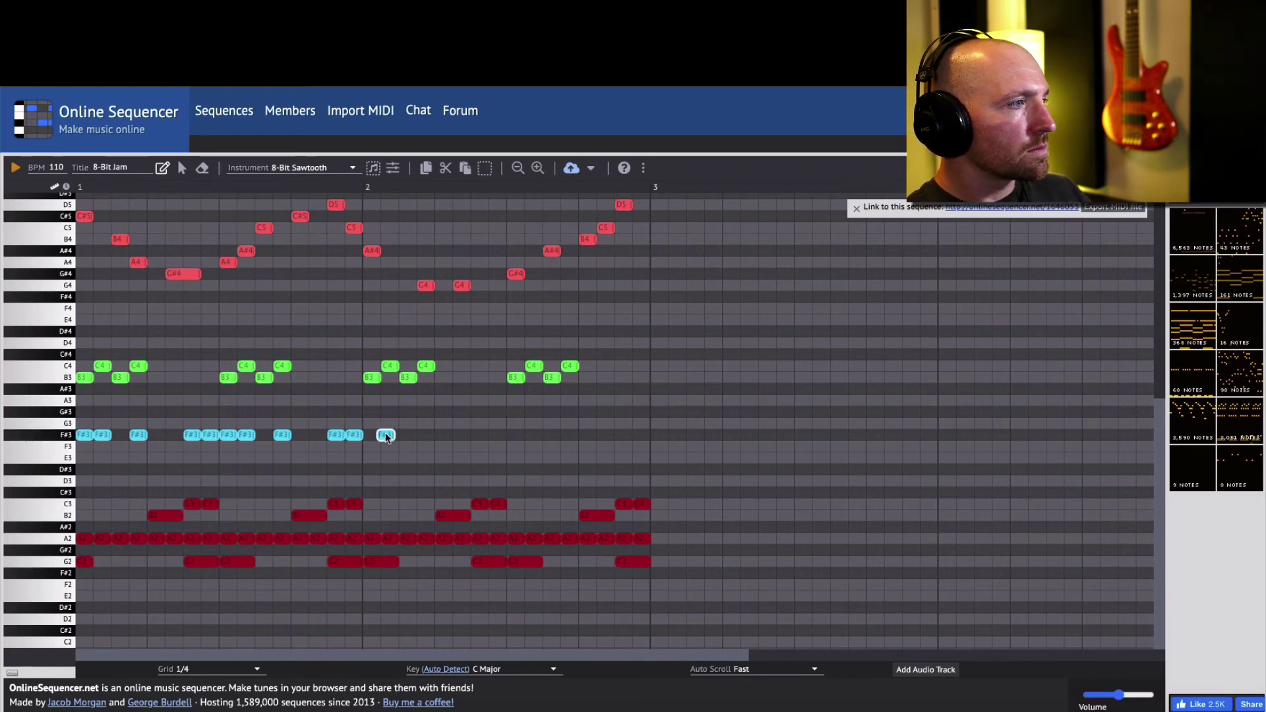
# Add F#3 sawtooth notes across bar 2 and play the loop.
pyautogui.click(439, 437)
pyautogui.click(497, 436)
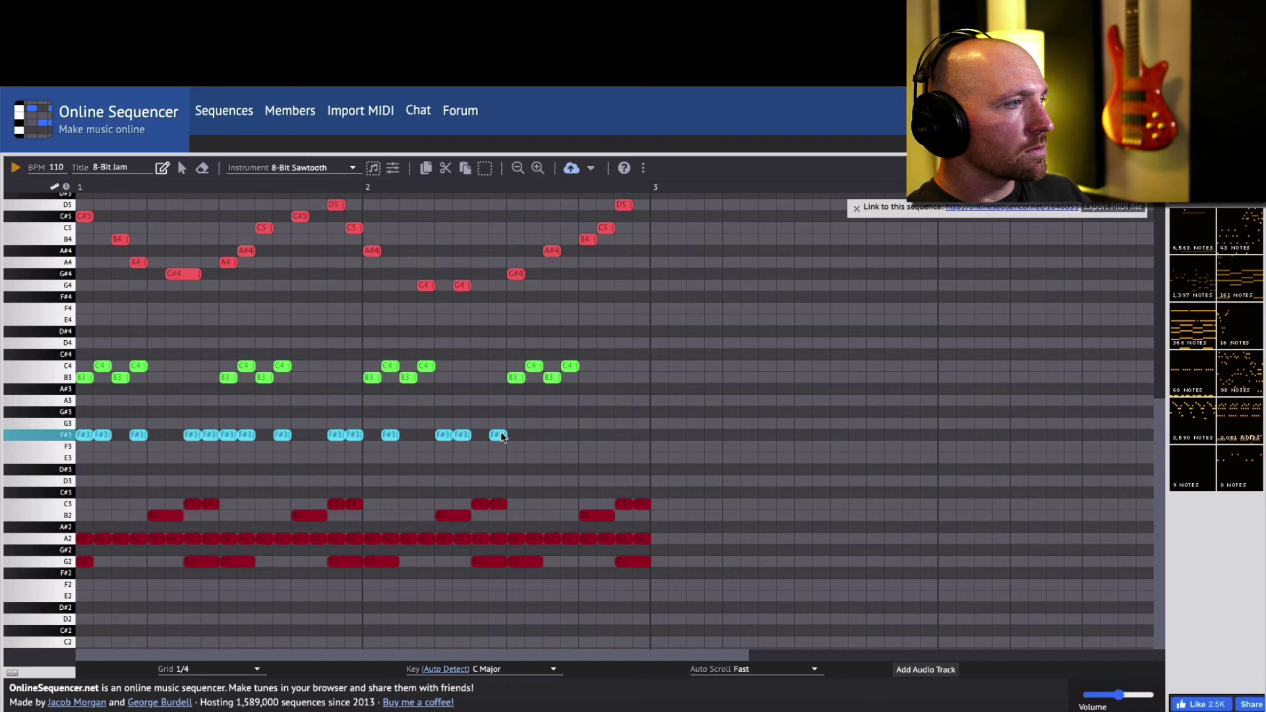
pyautogui.click(552, 435)
pyautogui.click(570, 435)
pyautogui.click(606, 435)
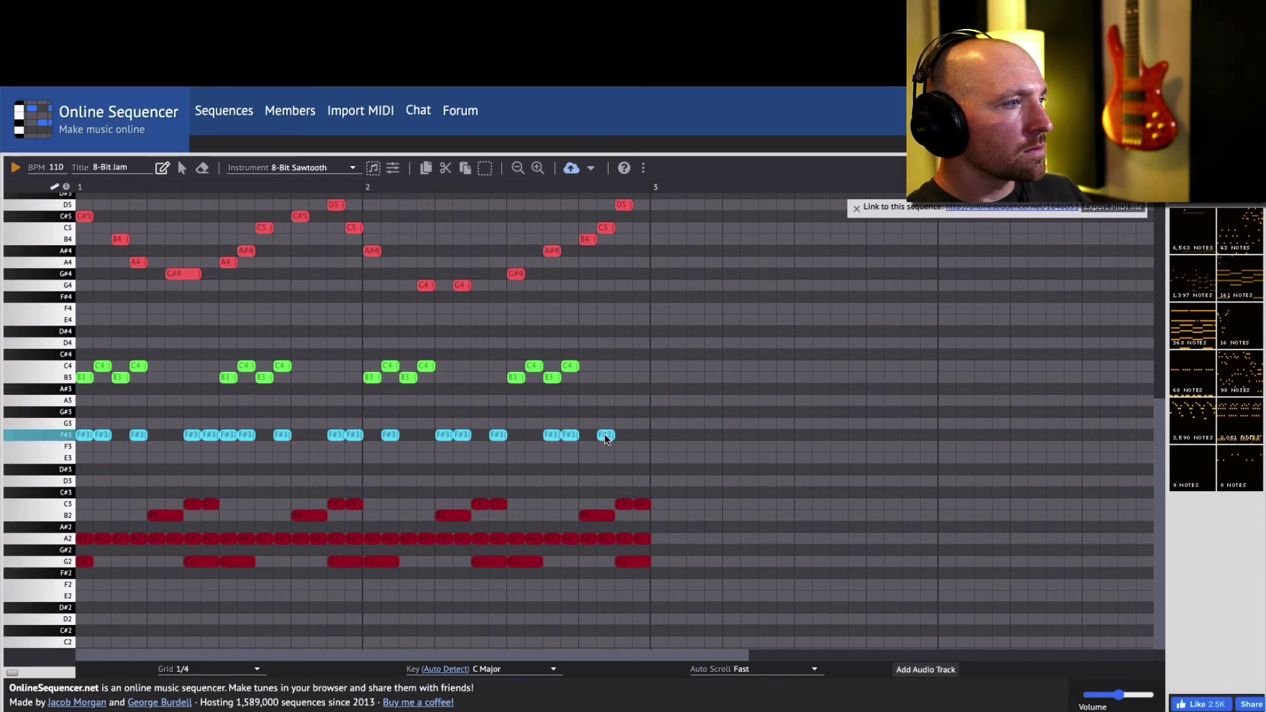
pyautogui.click(12, 170)
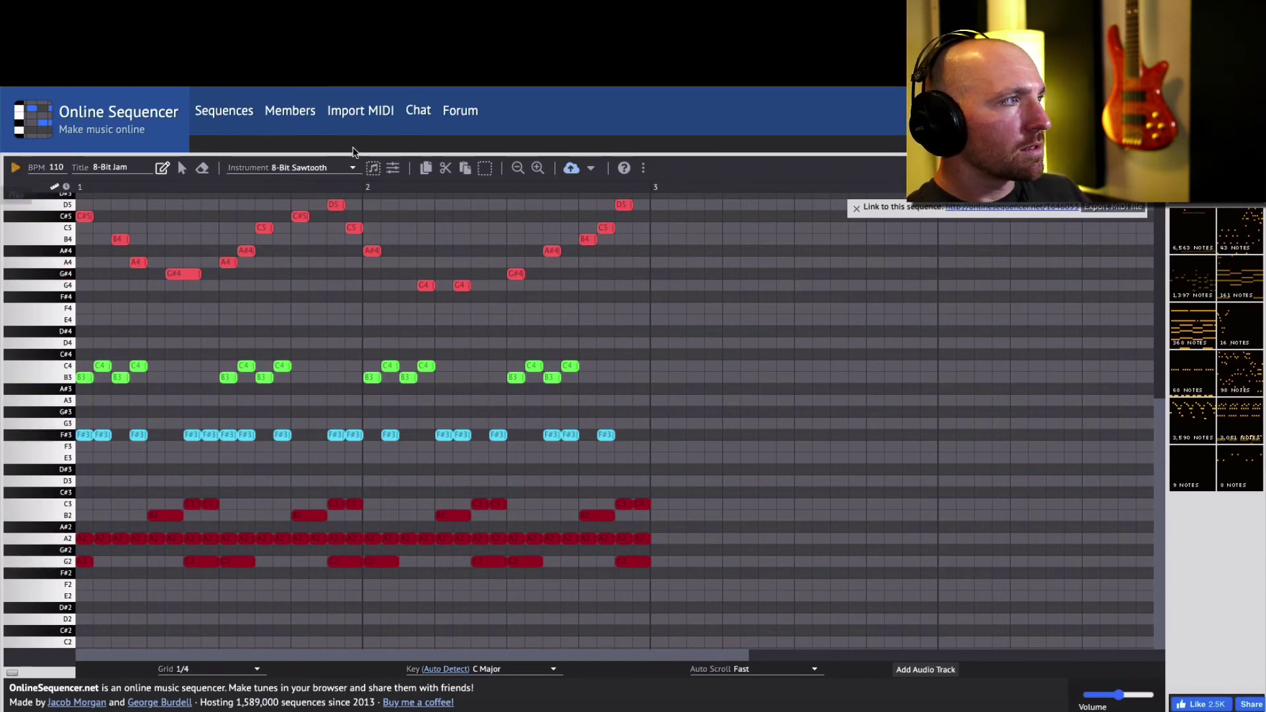
# Stop playback, switch to 8-Bit Triangle, and draw a long B2 followed by a C3 in bar 1.
pyautogui.click(14, 168)
pyautogui.click(354, 168)
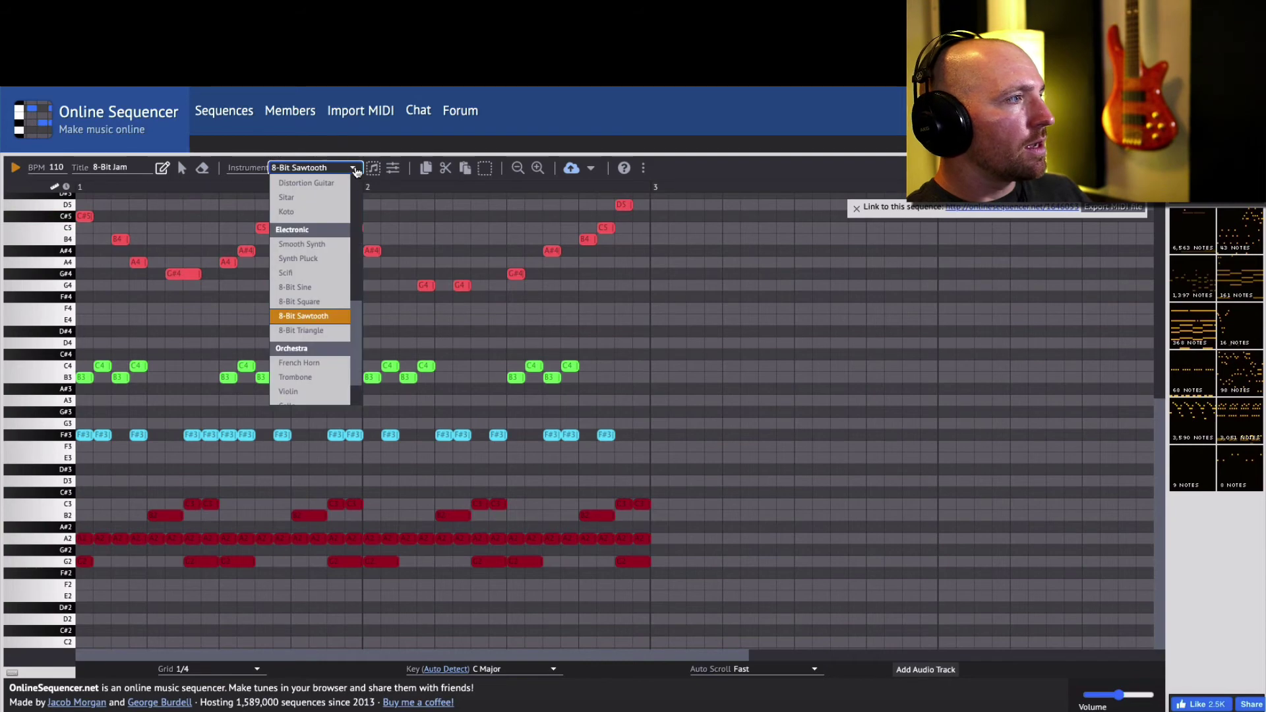
pyautogui.click(316, 336)
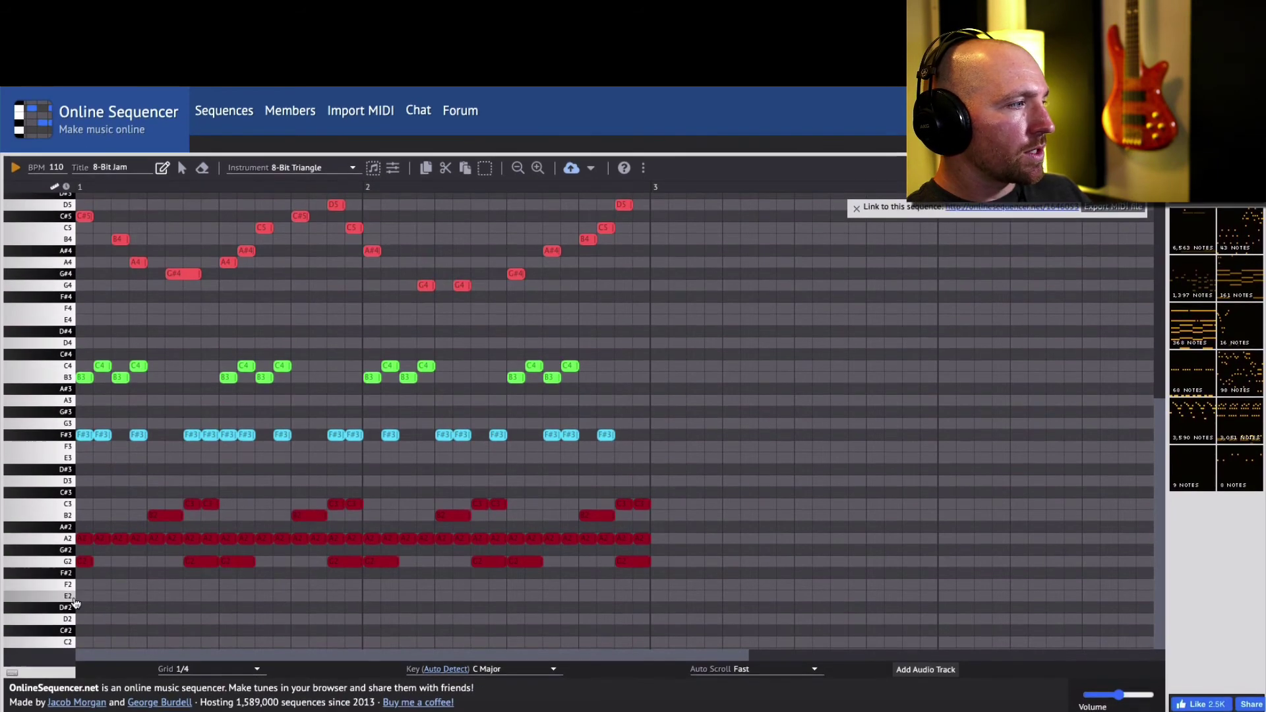
pyautogui.click(56, 519)
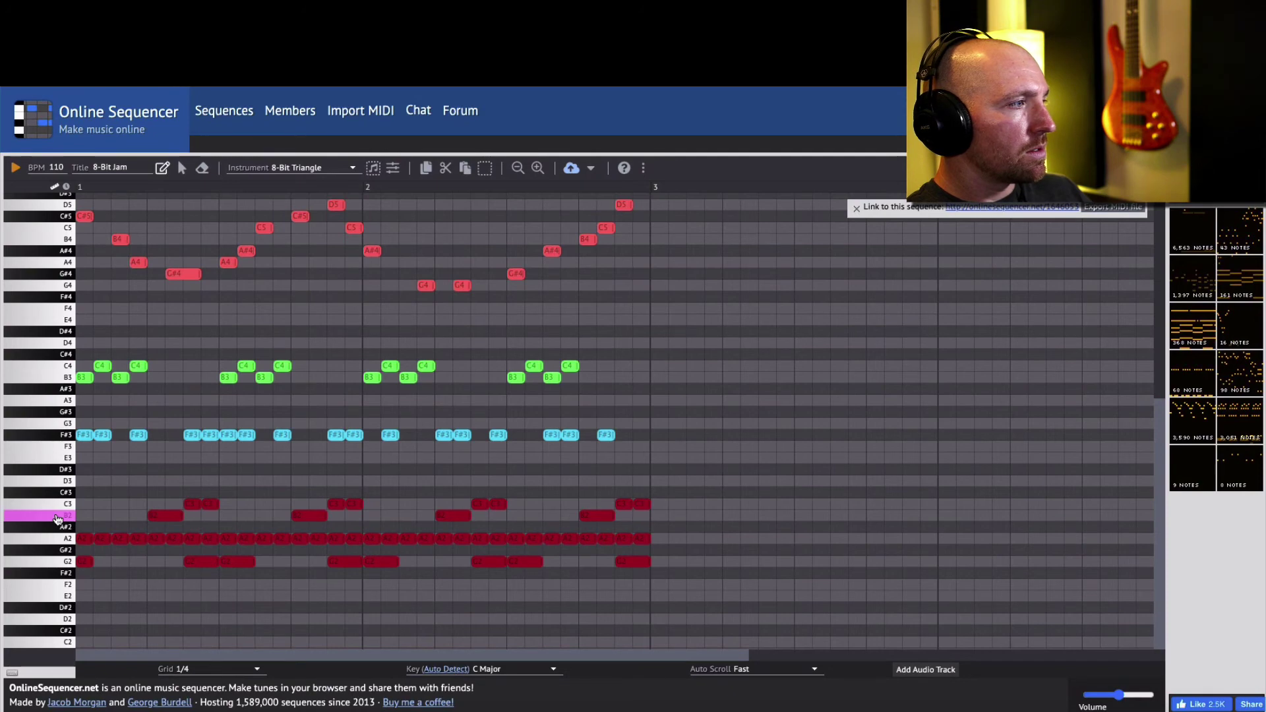
pyautogui.click(108, 517)
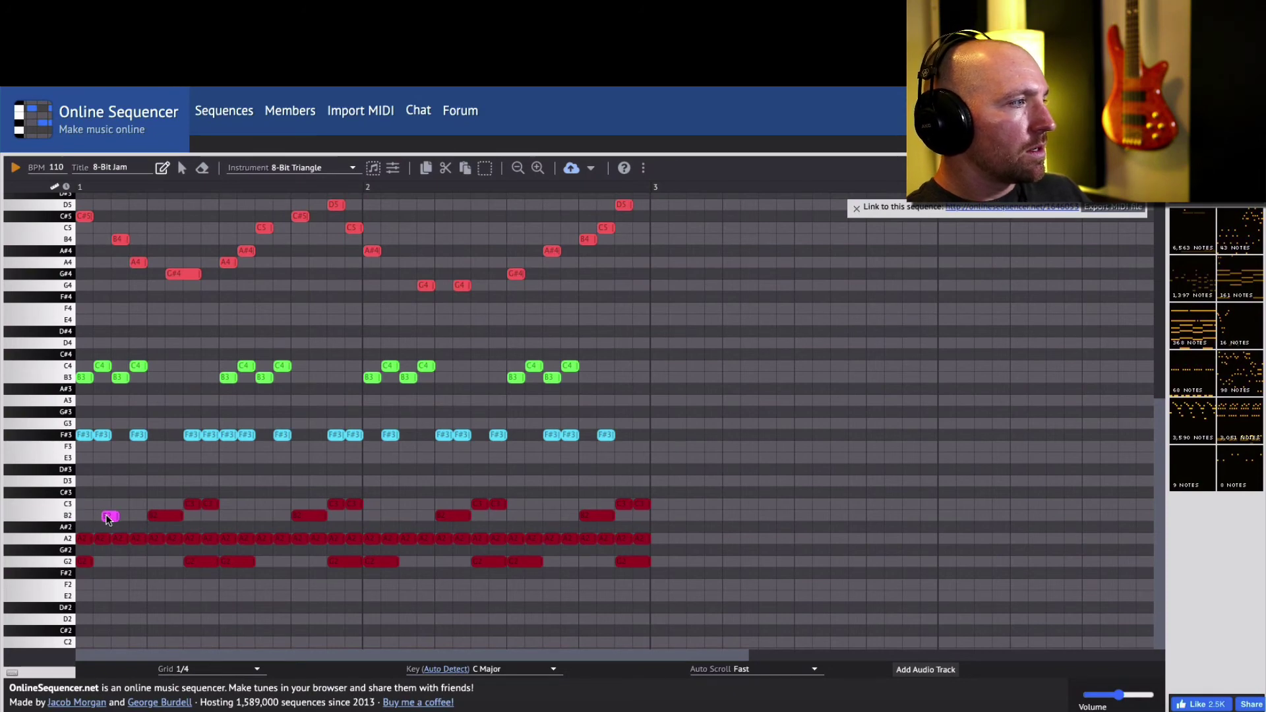
pyautogui.moveTo(108, 518); pyautogui.dragTo(144, 519)
pyautogui.click(145, 517)
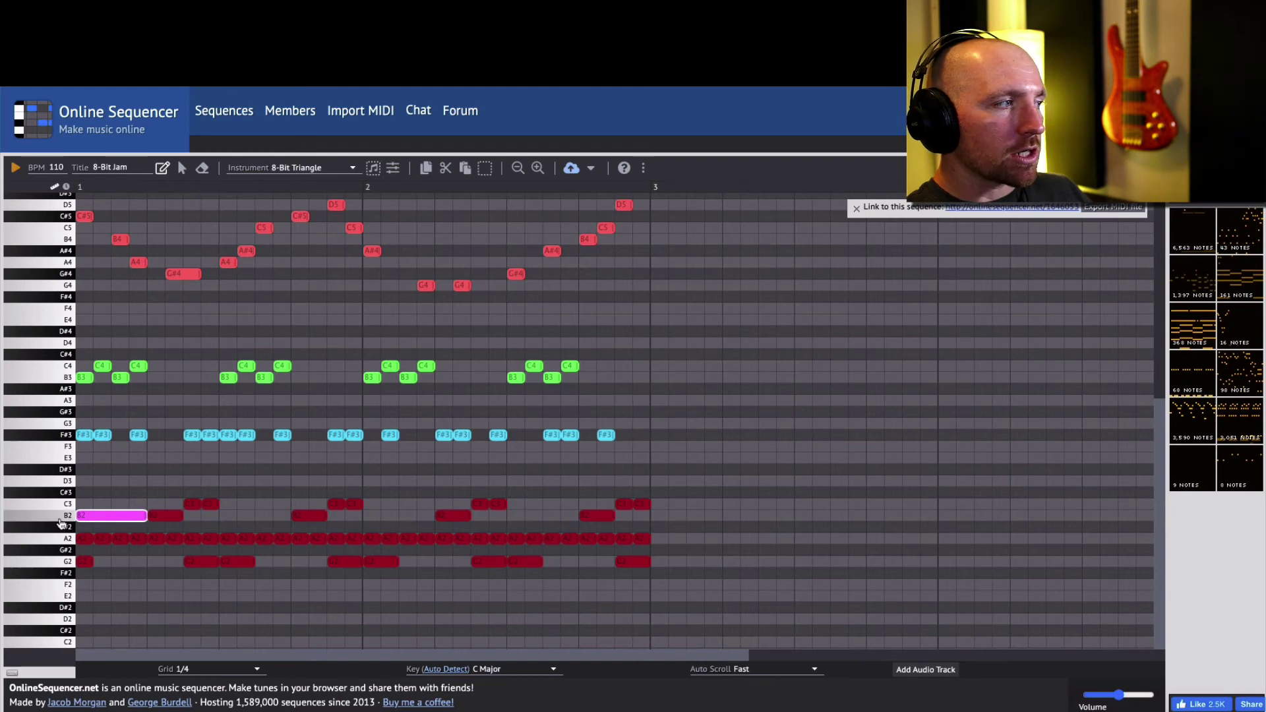
pyautogui.click(157, 505)
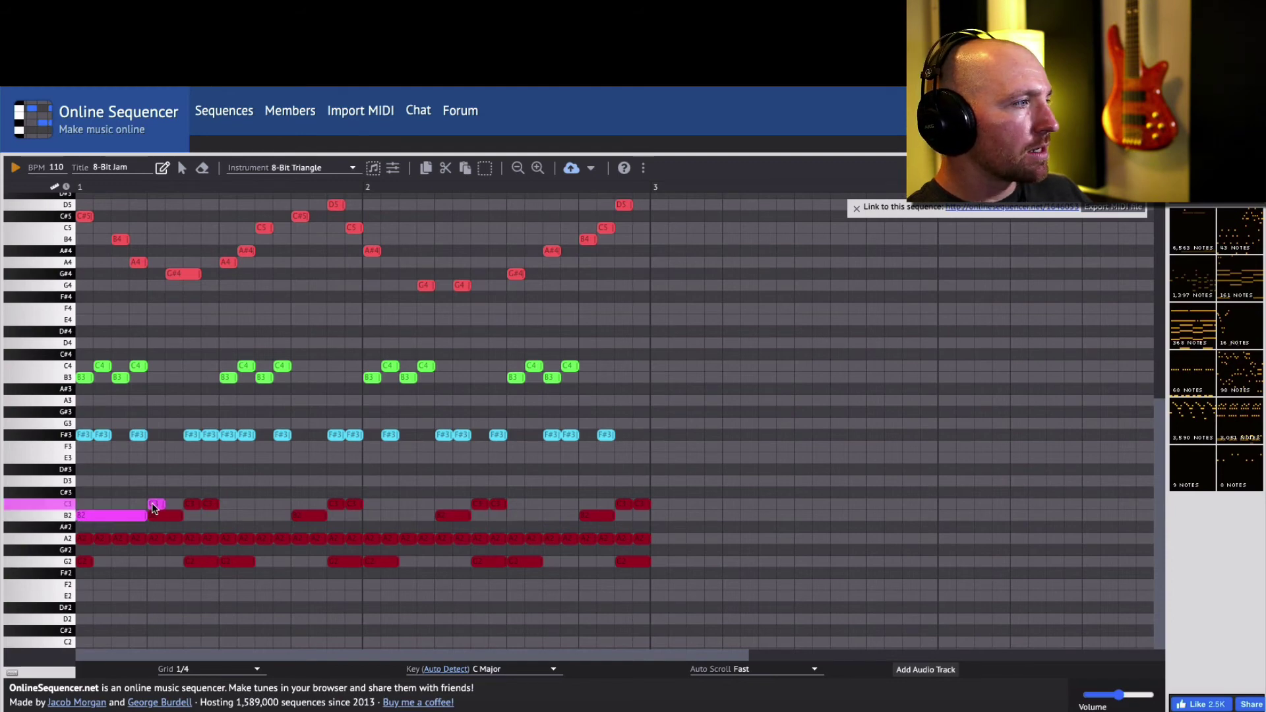
pyautogui.moveTo(157, 505); pyautogui.dragTo(203, 509)
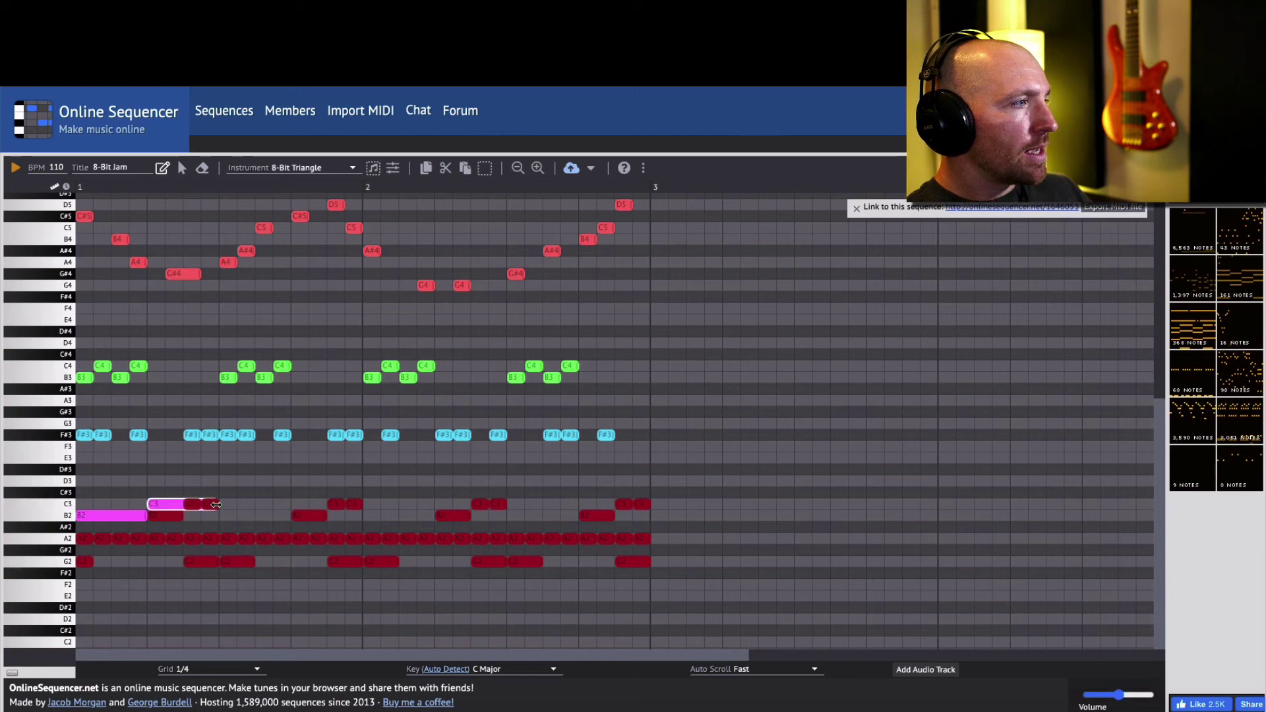
pyautogui.click(154, 507)
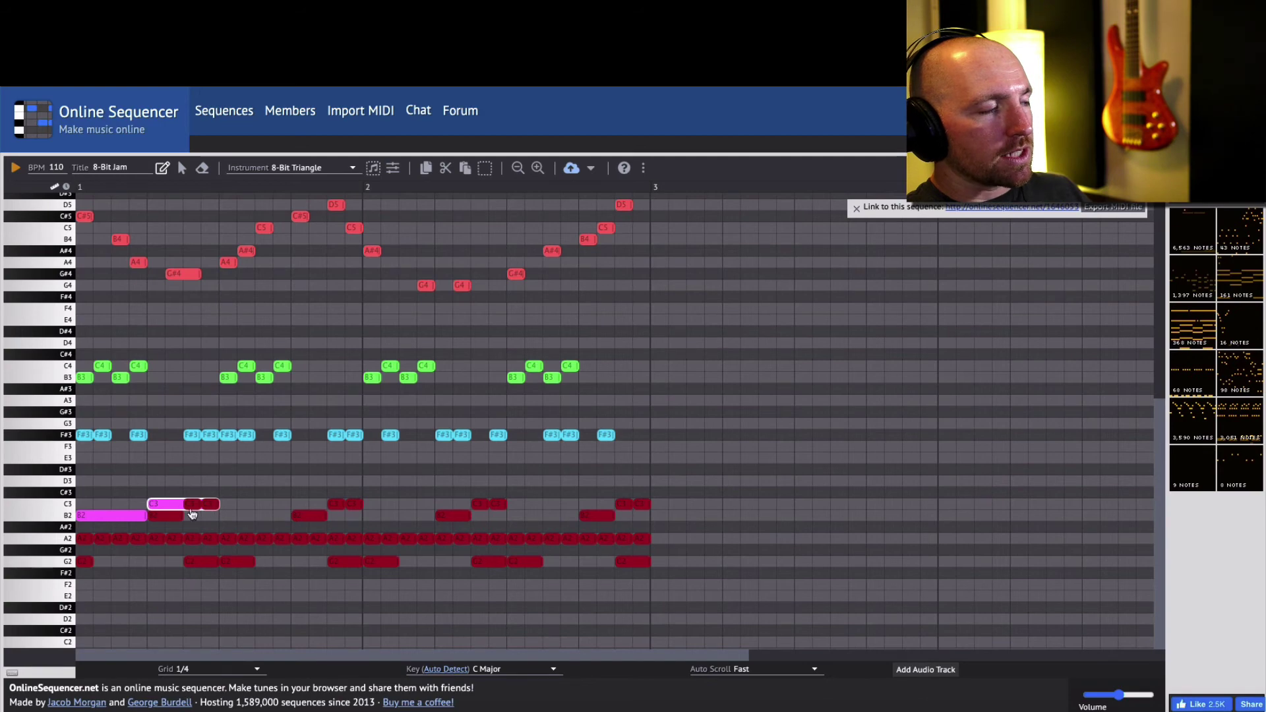
# Add three more long-B2/short-C3 pairs through bars 1–2, then play the loop.
pyautogui.click(223, 516)
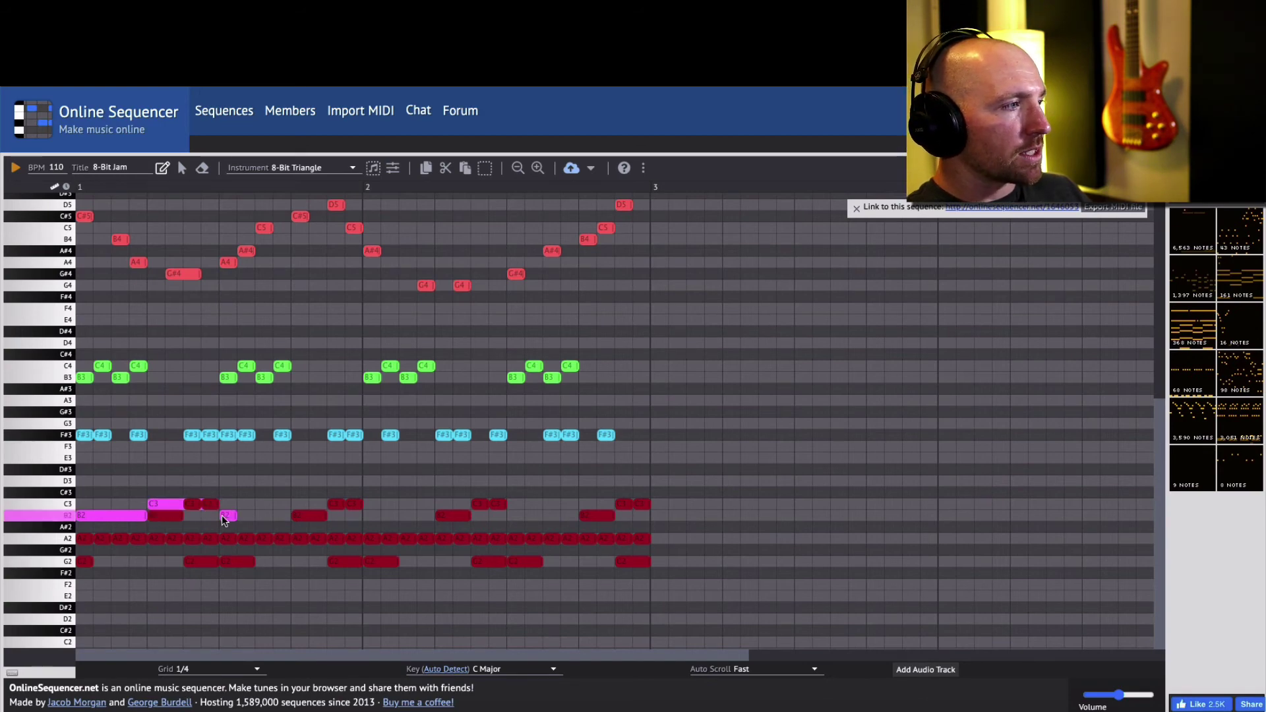
pyautogui.moveTo(238, 515); pyautogui.dragTo(353, 509)
pyautogui.click(304, 505)
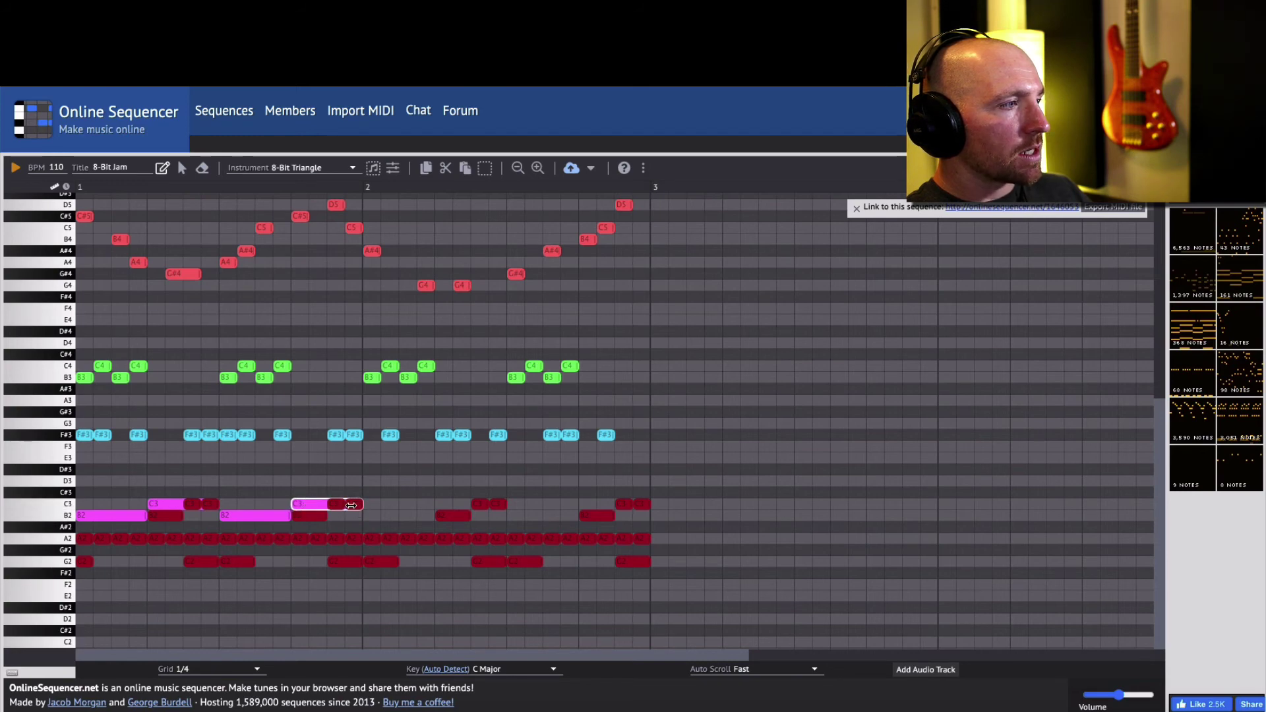
pyautogui.click(370, 518)
pyautogui.moveTo(381, 520); pyautogui.dragTo(434, 519)
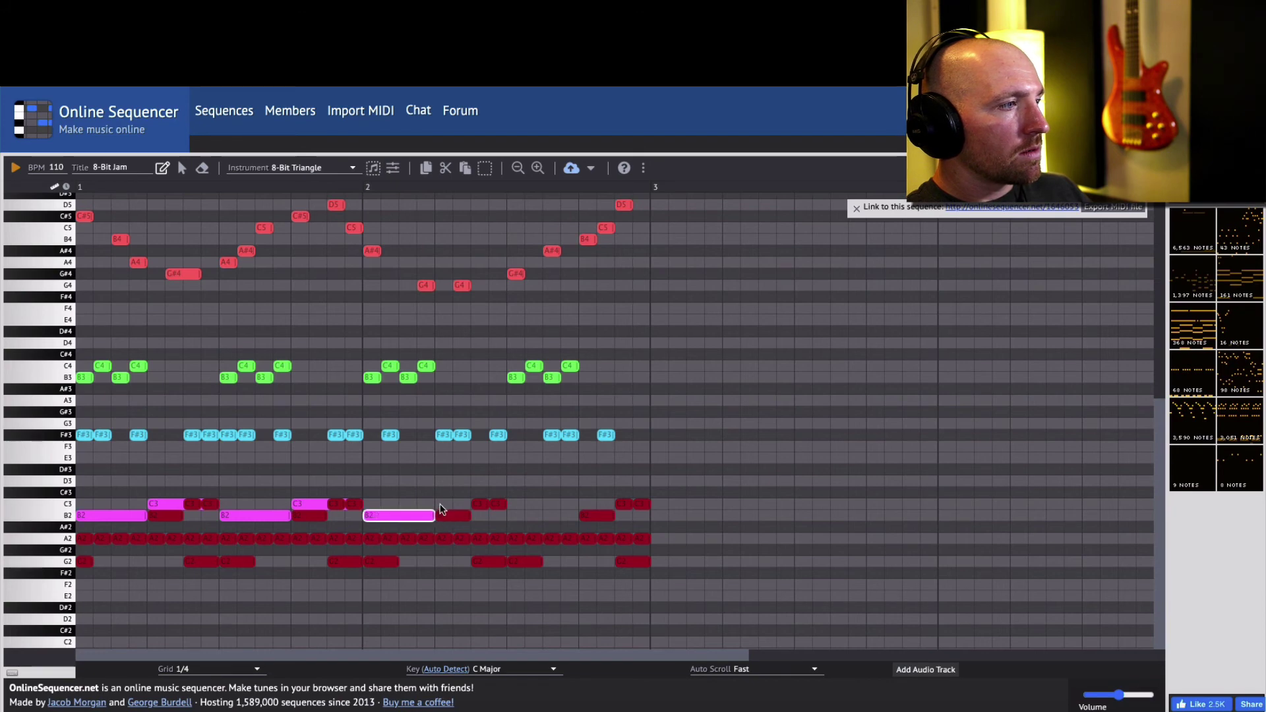
pyautogui.click(451, 504)
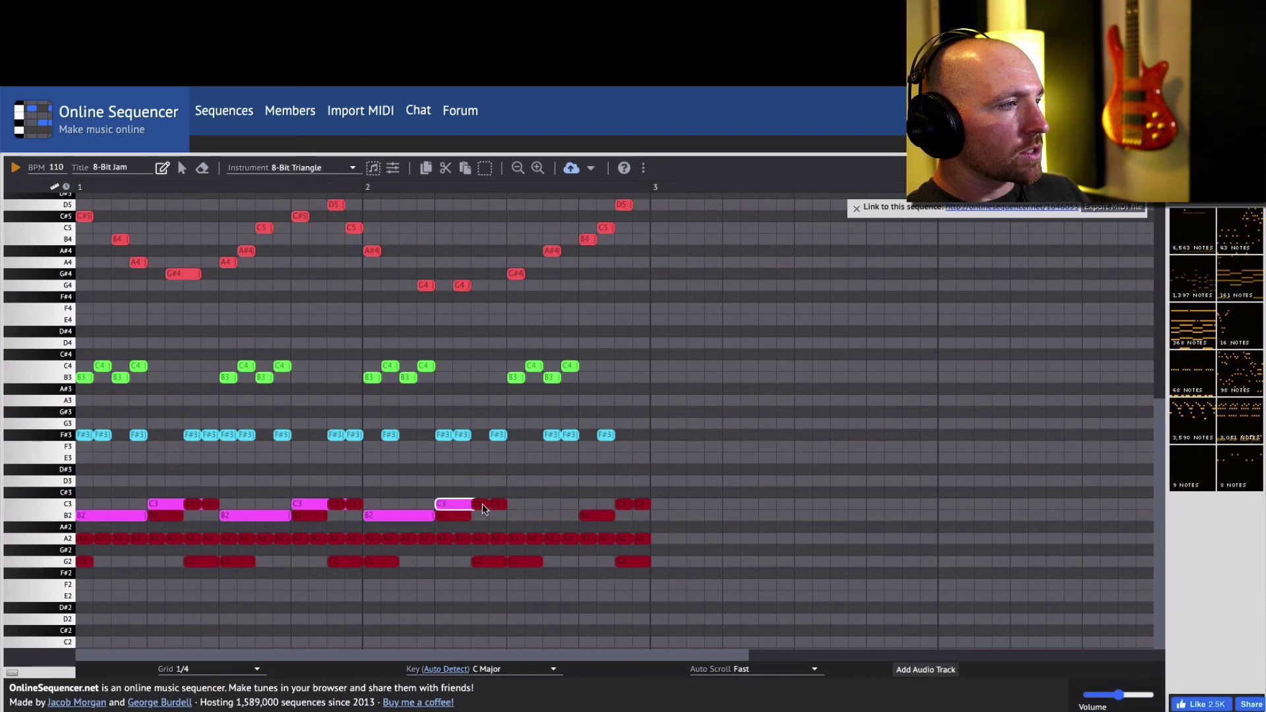
pyautogui.click(512, 517)
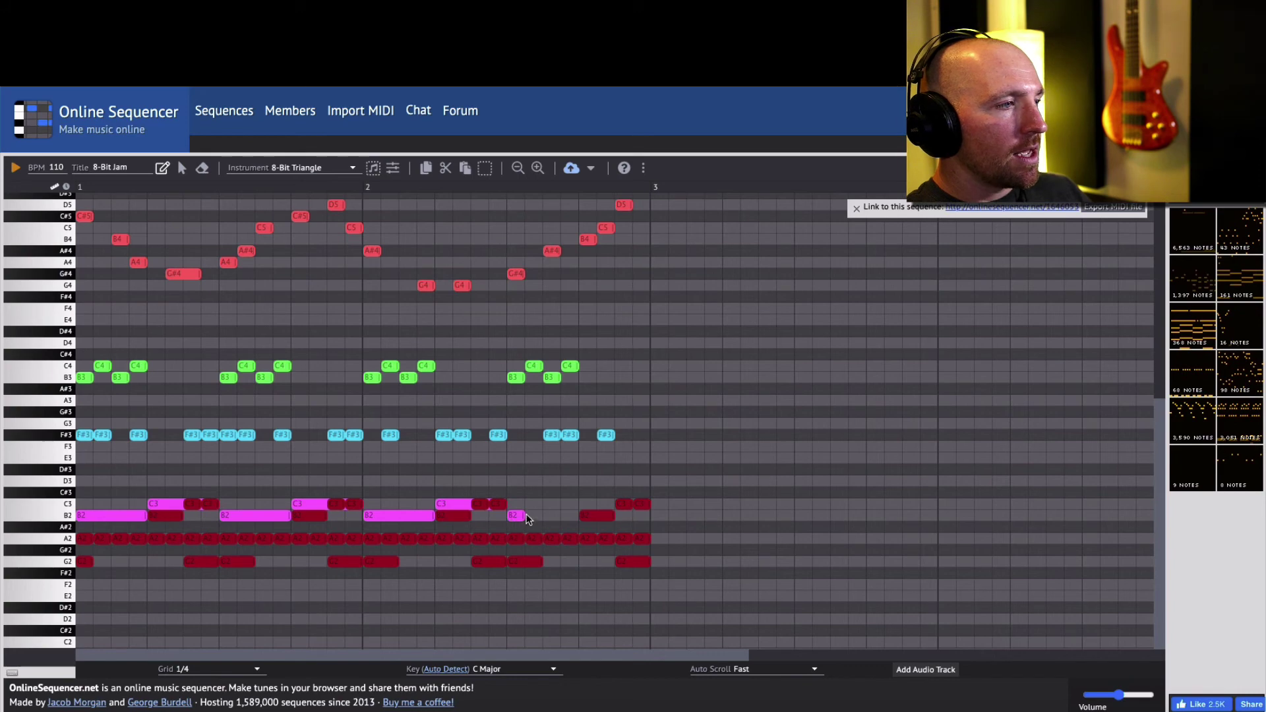
pyautogui.moveTo(523, 515); pyautogui.dragTo(646, 505)
pyautogui.click(585, 504)
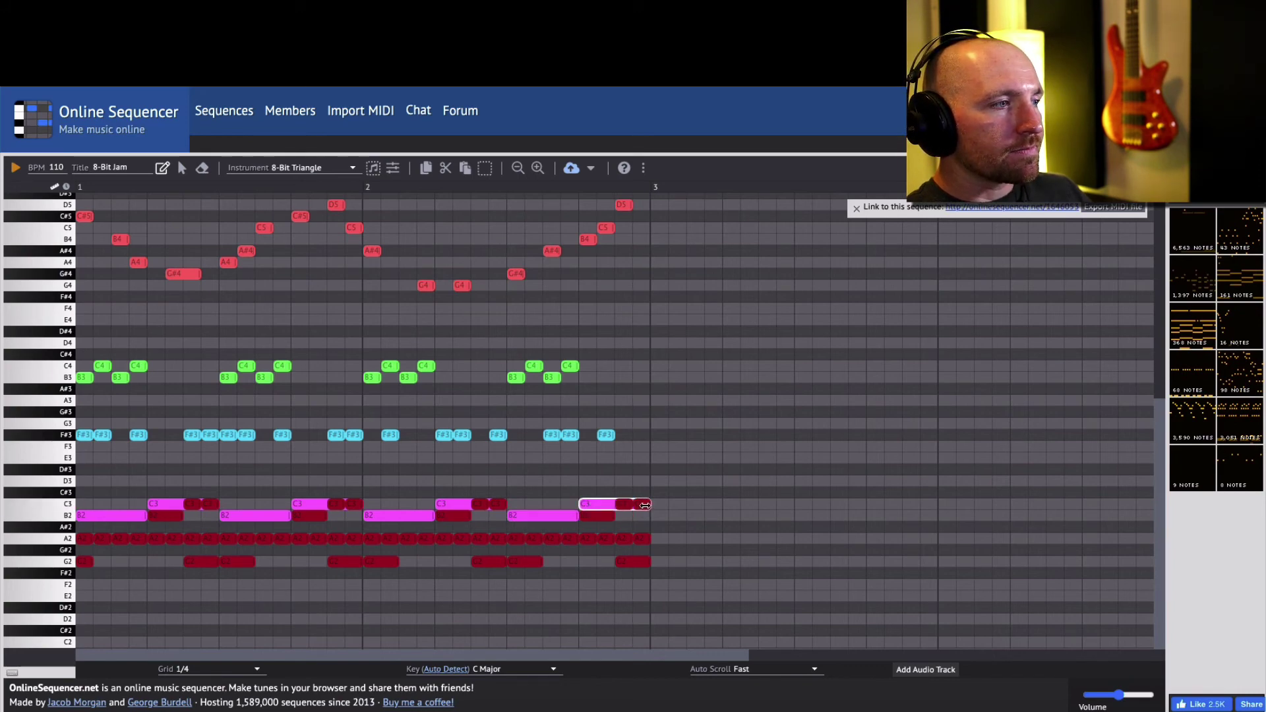
pyautogui.click(16, 169)
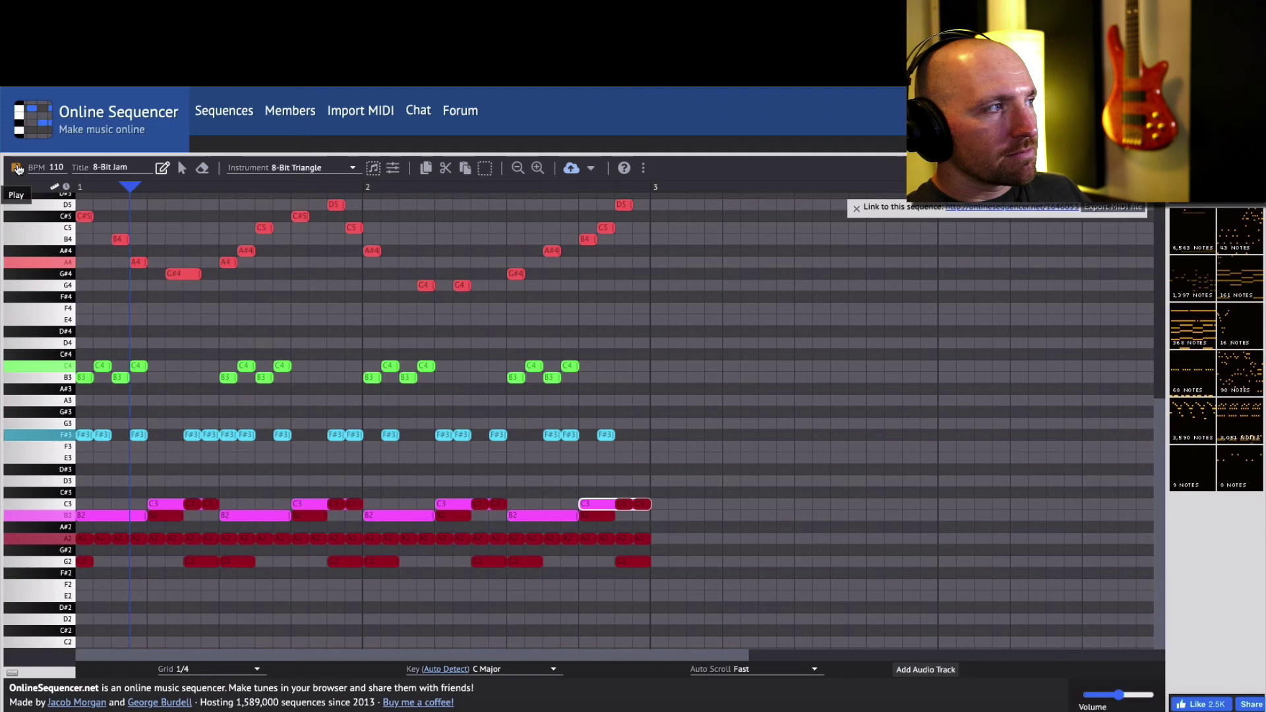
# Stop the four-layer '8-Bit Jam' loop playing back.
pyautogui.click(18, 169)
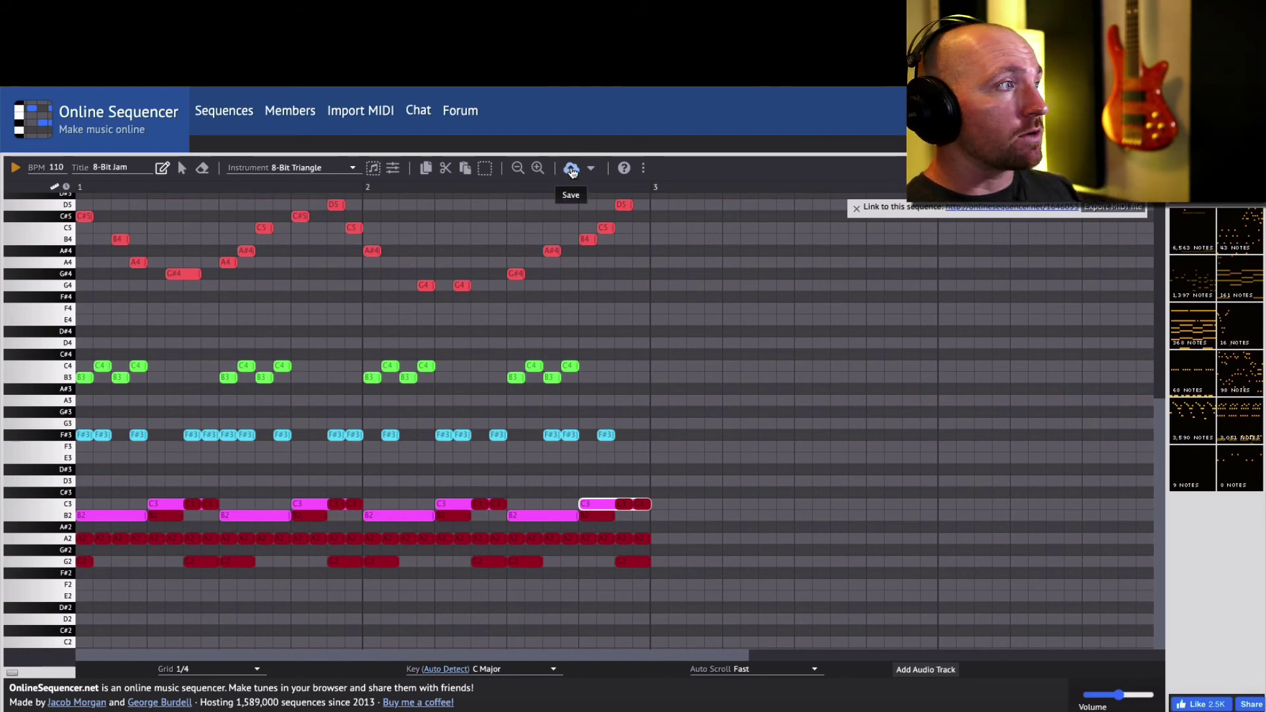
# Save the '8-Bit Jam' sequence online with the cloud Save button.
pyautogui.click(997, 208)
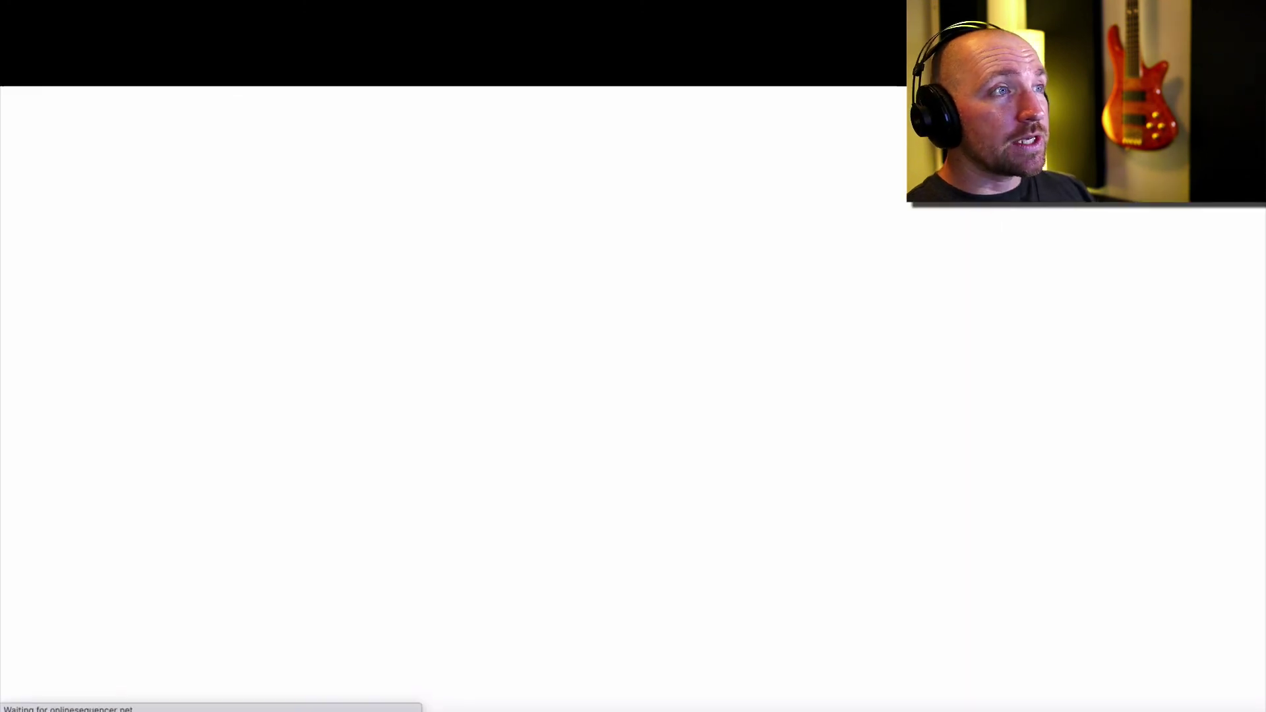